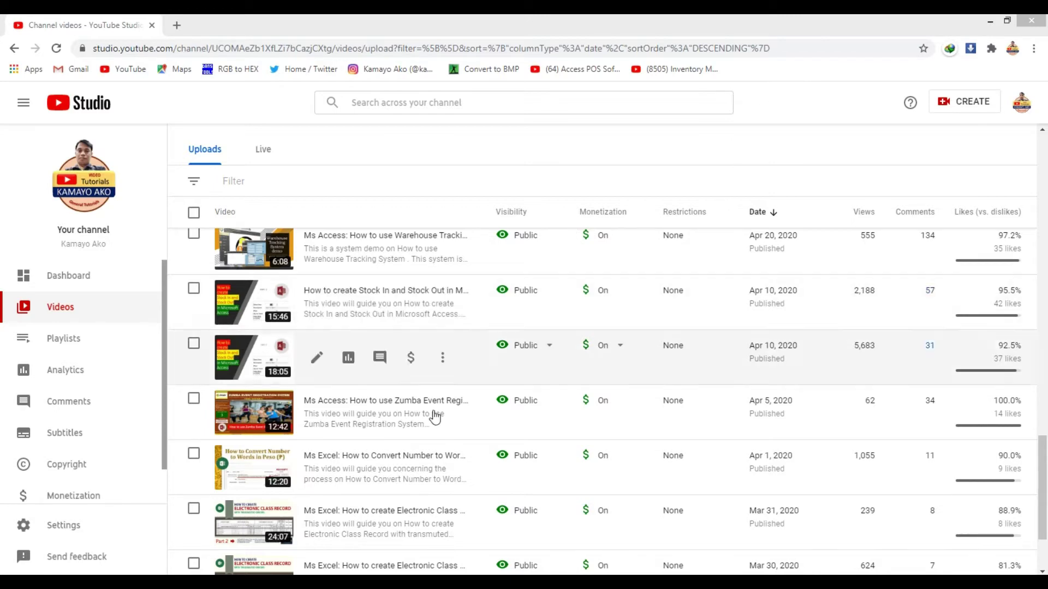
# Step: In Access, widen the navigation pane, open the MANAGER form and briefly view the Inventory table
pyautogui.click(414, 518)
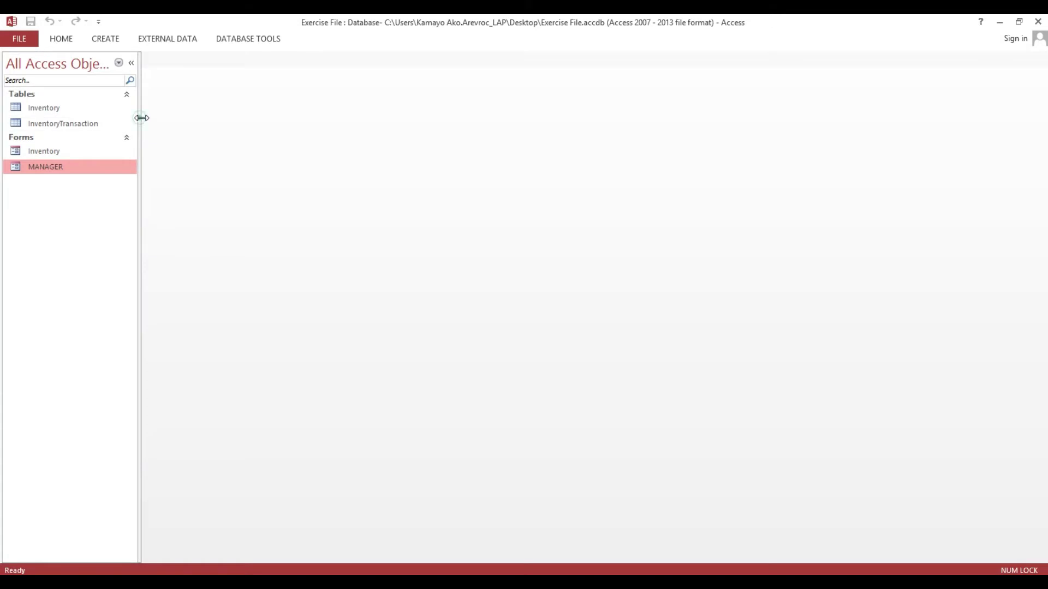
pyautogui.moveTo(140, 115); pyautogui.dragTo(169, 141)
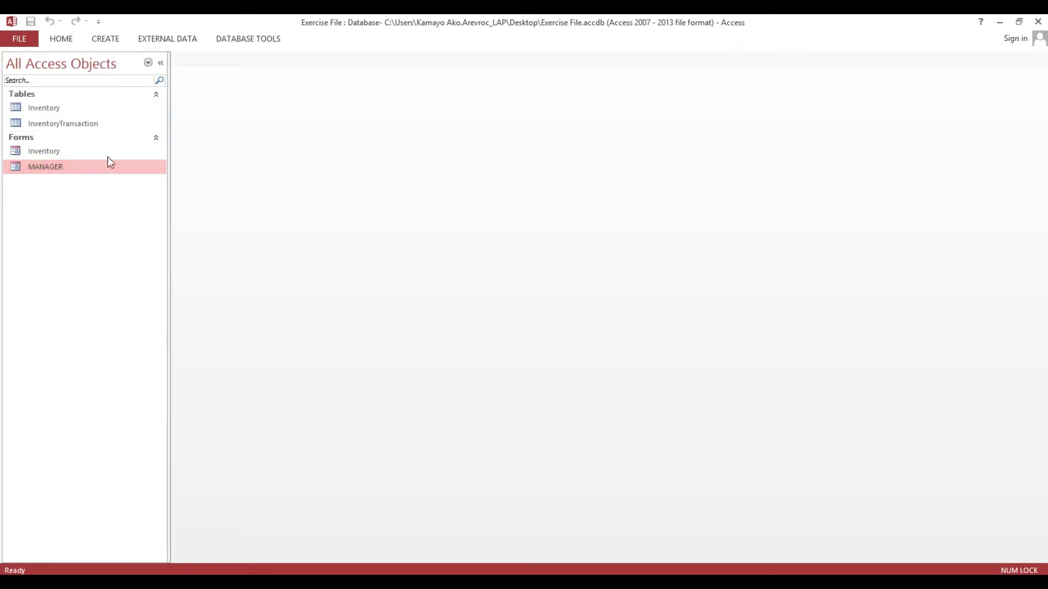
pyautogui.doubleClick(45, 169)
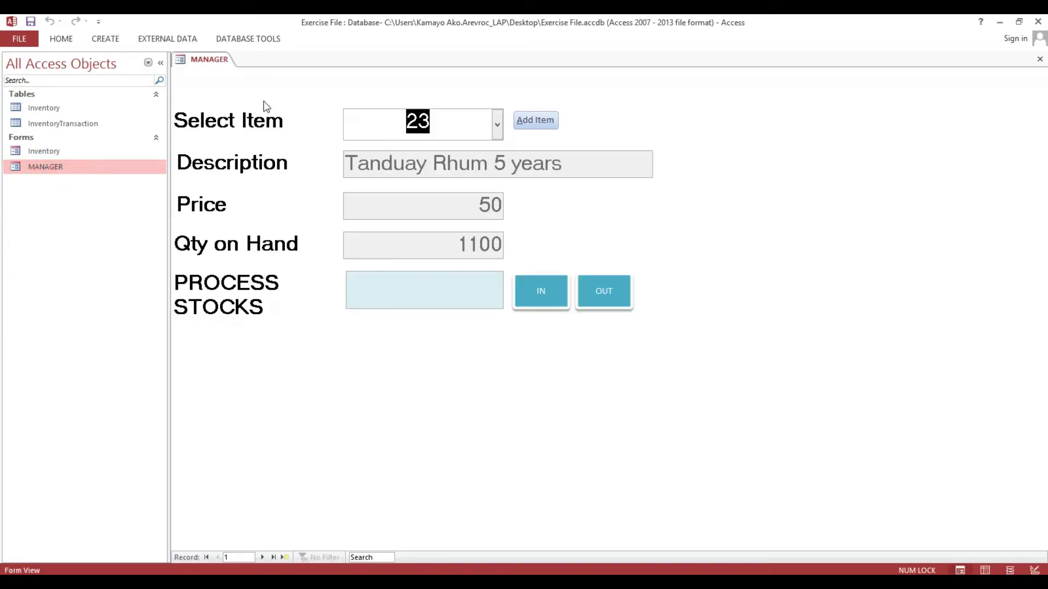
pyautogui.doubleClick(43, 107)
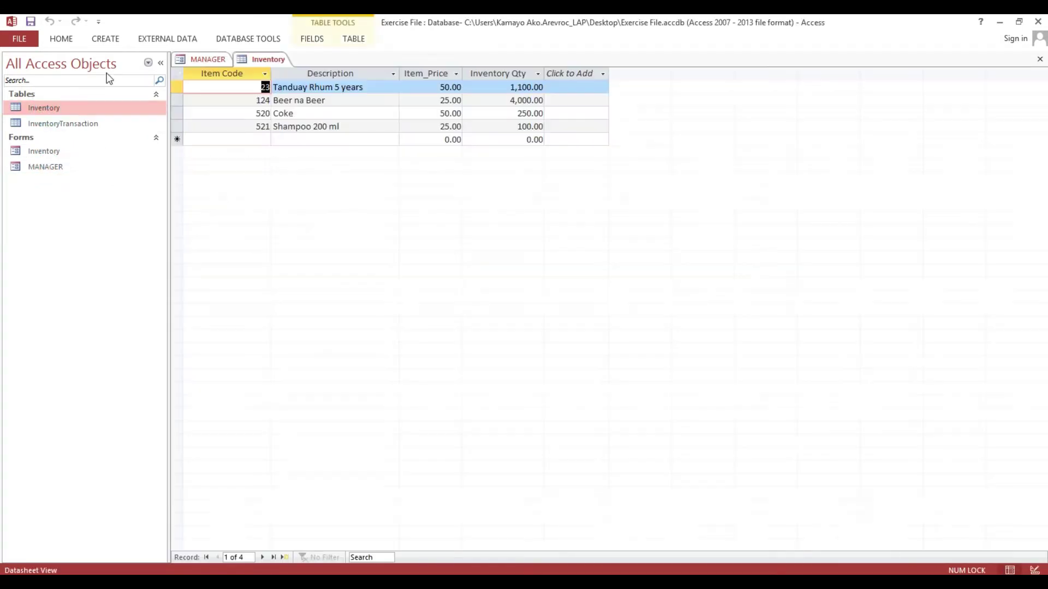
pyautogui.click(1040, 59)
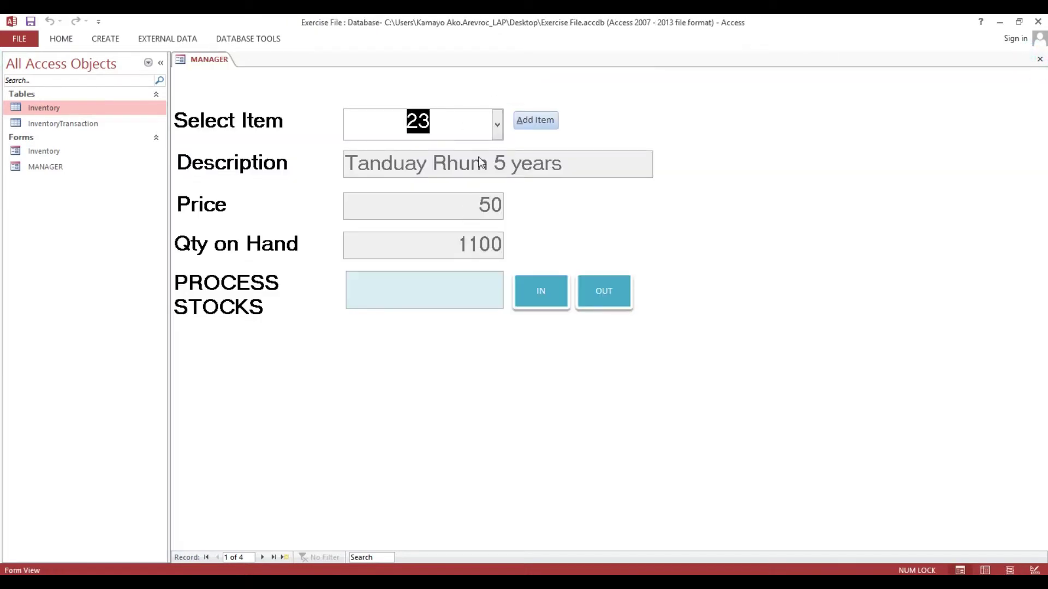
# Step: Select item 124, Beer na Beer, in the MANAGER form's Select Item list
pyautogui.click(497, 131)
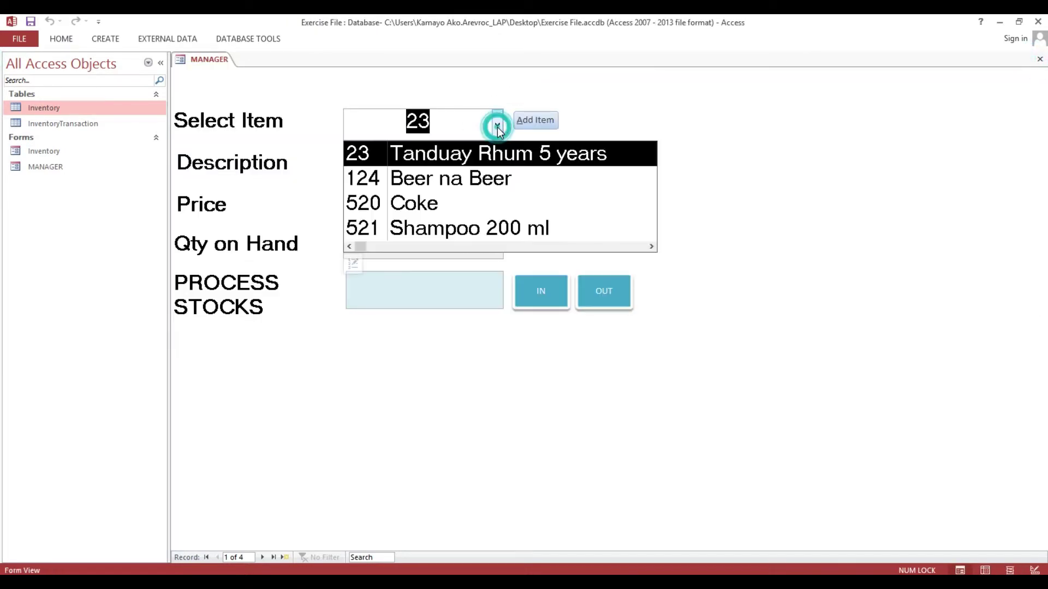
pyautogui.click(455, 183)
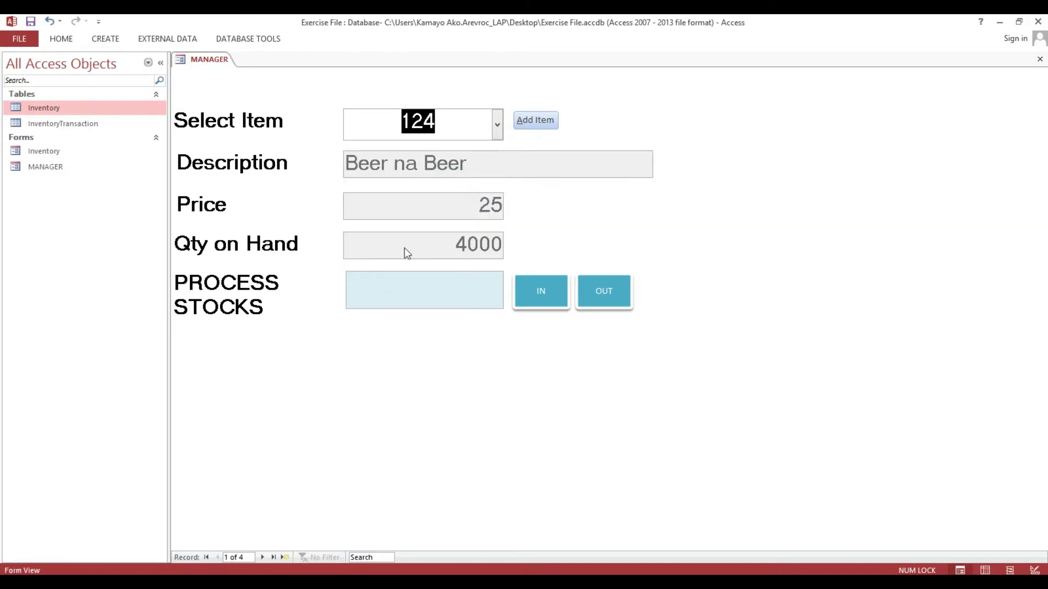
pyautogui.click(438, 290)
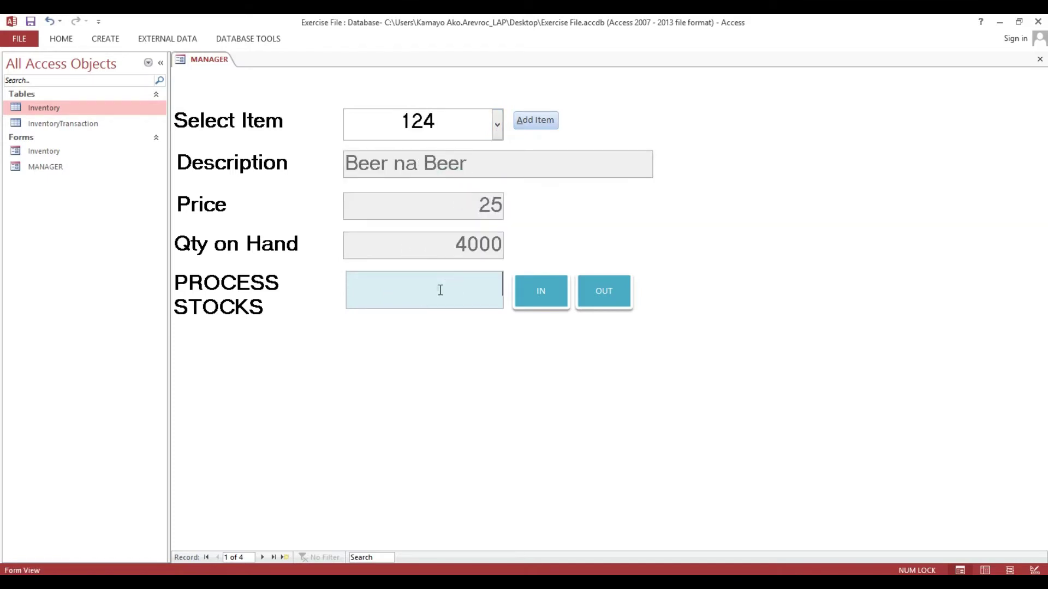
# Step: Stock out 2000 and stock in 500 units of Beer na Beer, then close the MANAGER form
pyautogui.write('20')
pyautogui.write('00')
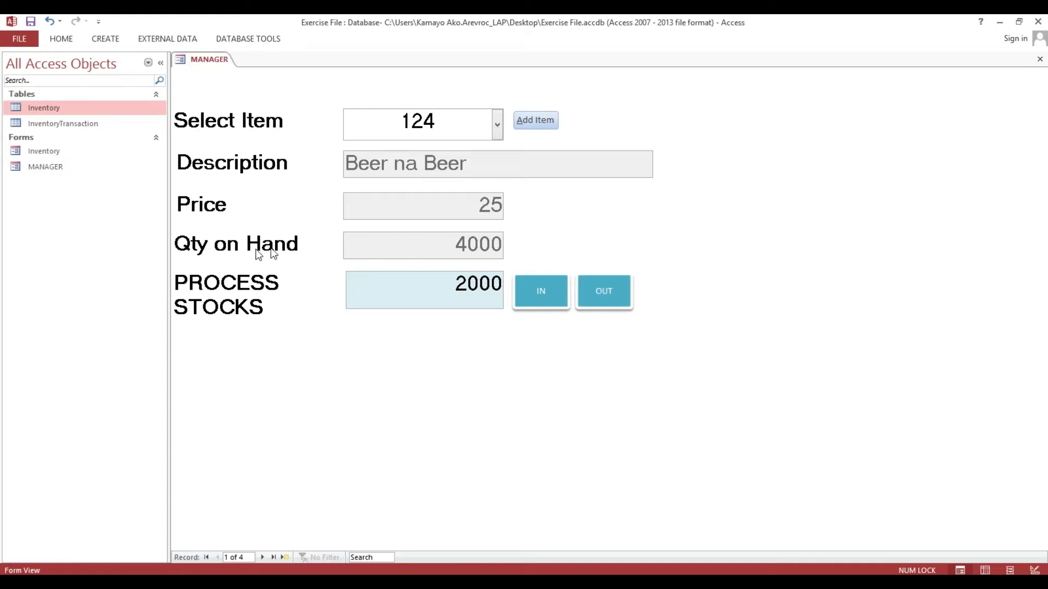
pyautogui.click(608, 295)
pyautogui.click(470, 287)
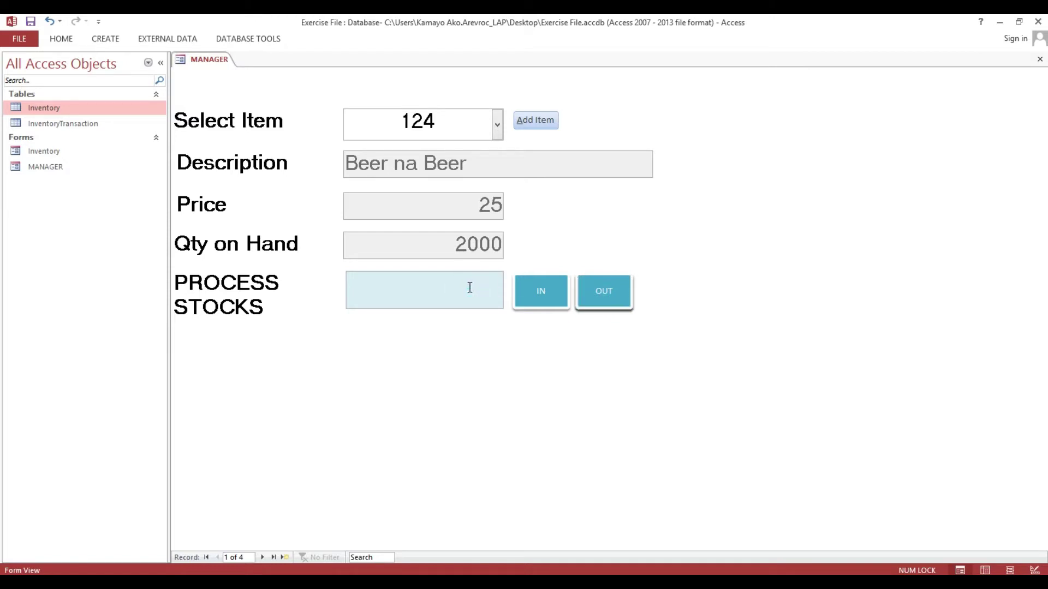
pyautogui.write('500')
pyautogui.click(550, 298)
pyautogui.click(388, 300)
pyautogui.click(1040, 60)
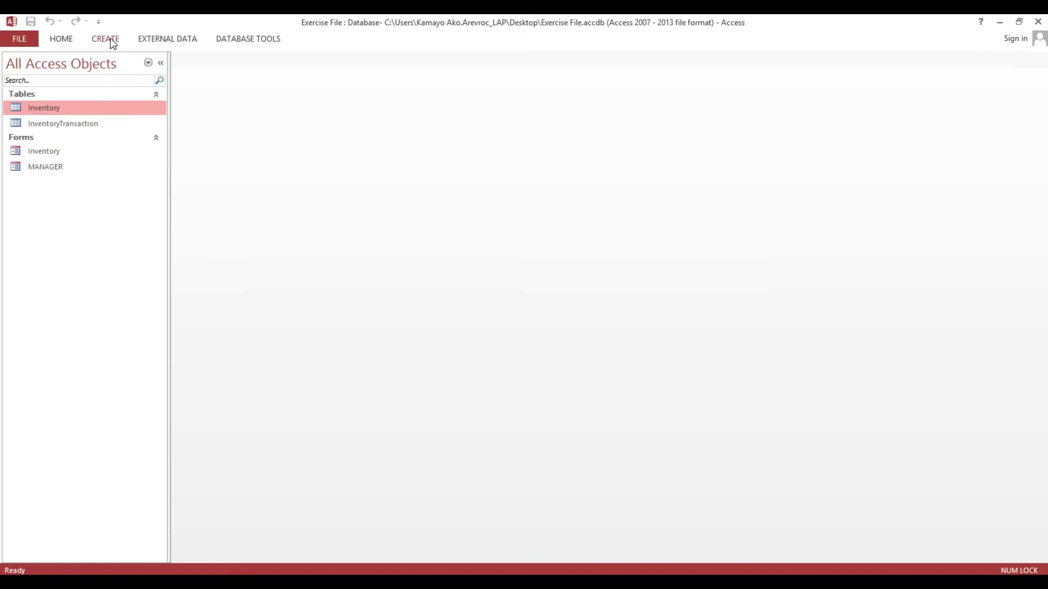
# Step: Open the Inventory table and delete all four of its records
pyautogui.doubleClick(67, 108)
pyautogui.click(176, 77)
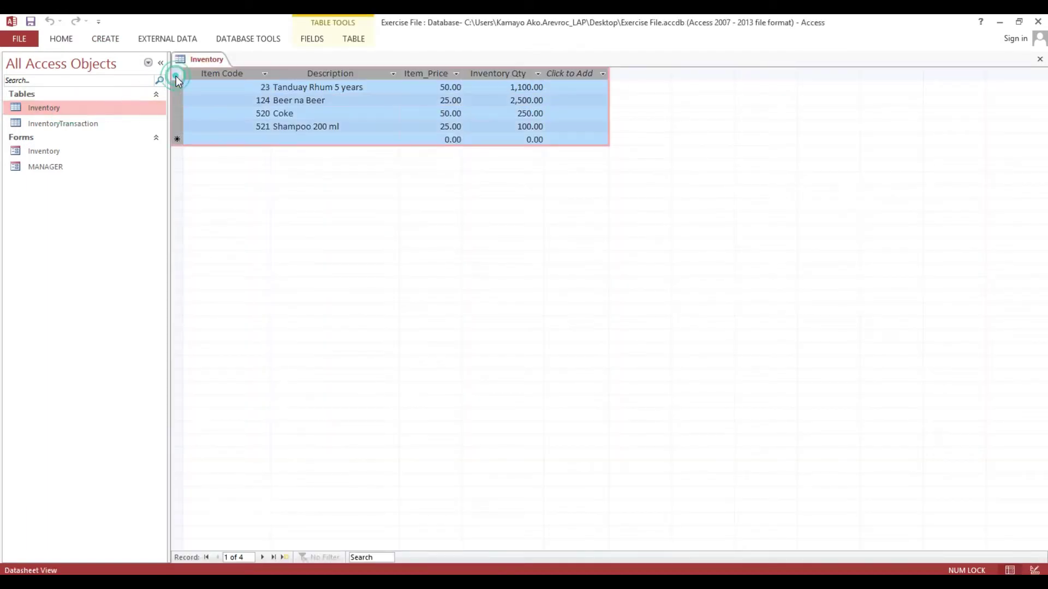
pyautogui.press('Delete')
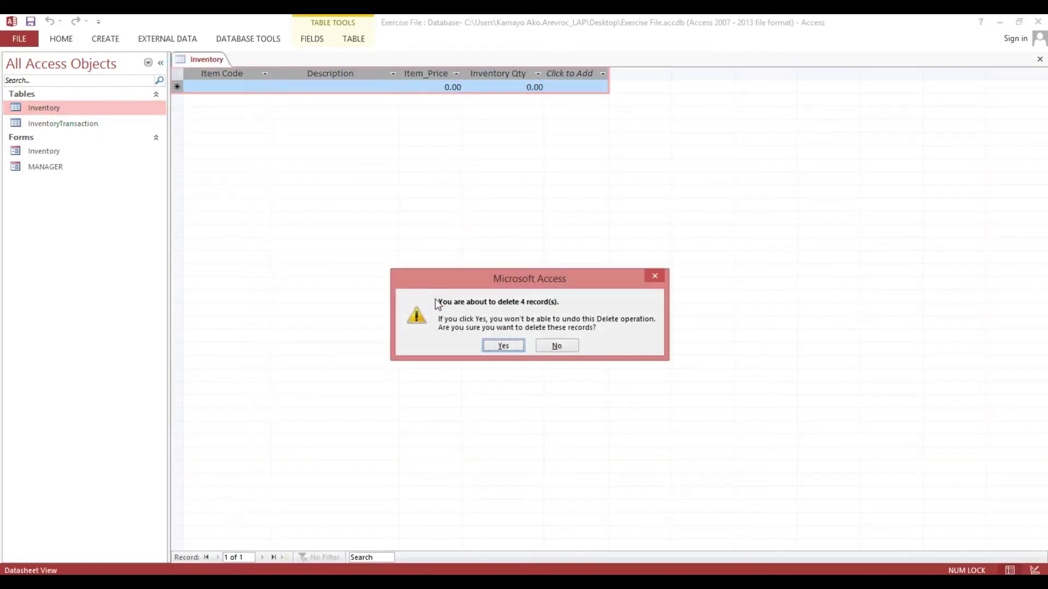
pyautogui.click(502, 346)
# Step: In Design View, change ItemCode's data type to AutoNumber and save the table
pyautogui.rightClick(82, 108)
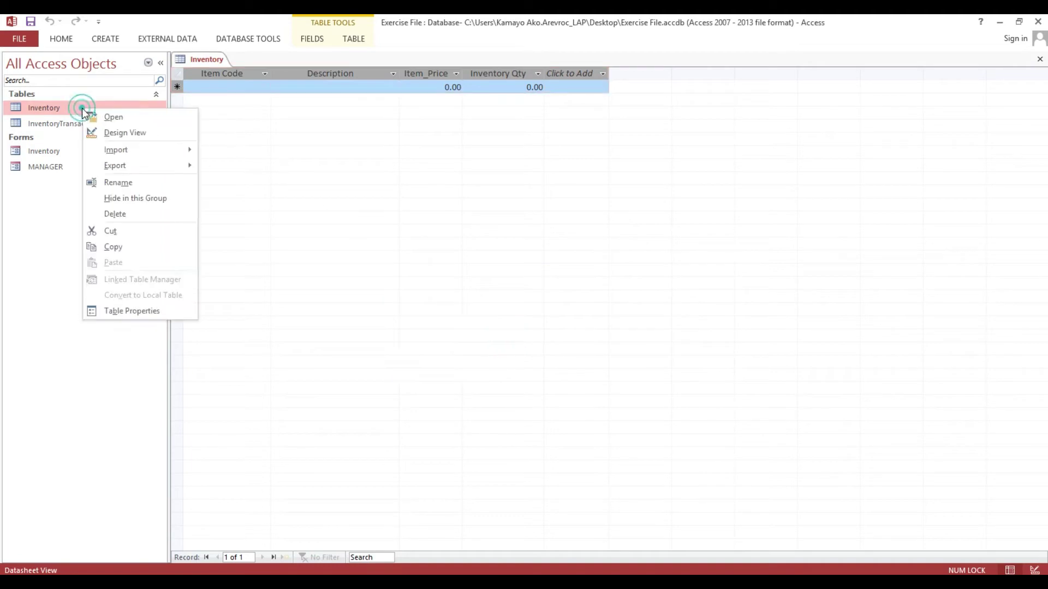
pyautogui.click(110, 132)
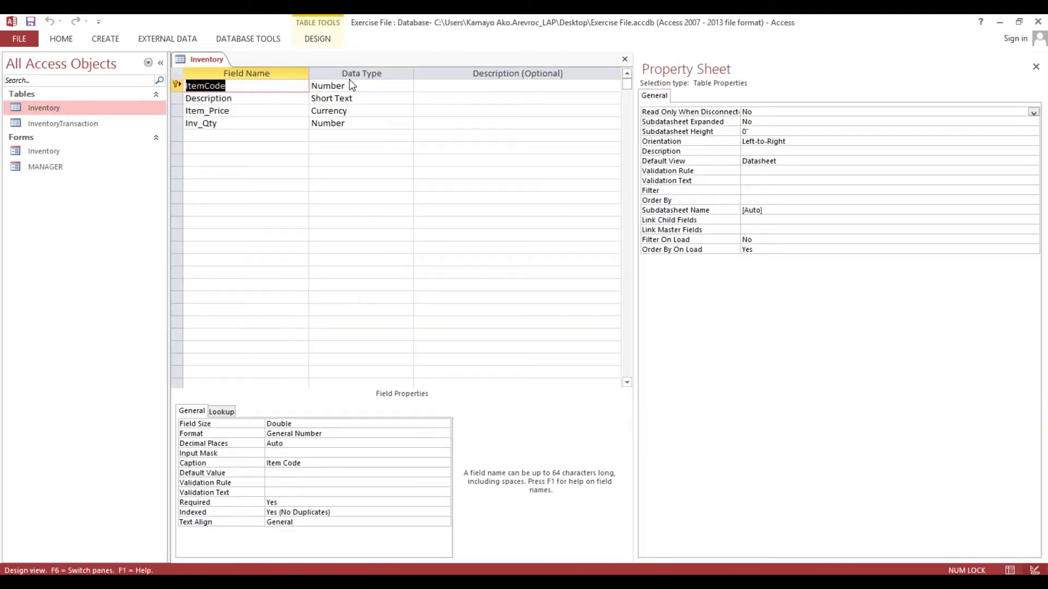
pyautogui.click(408, 86)
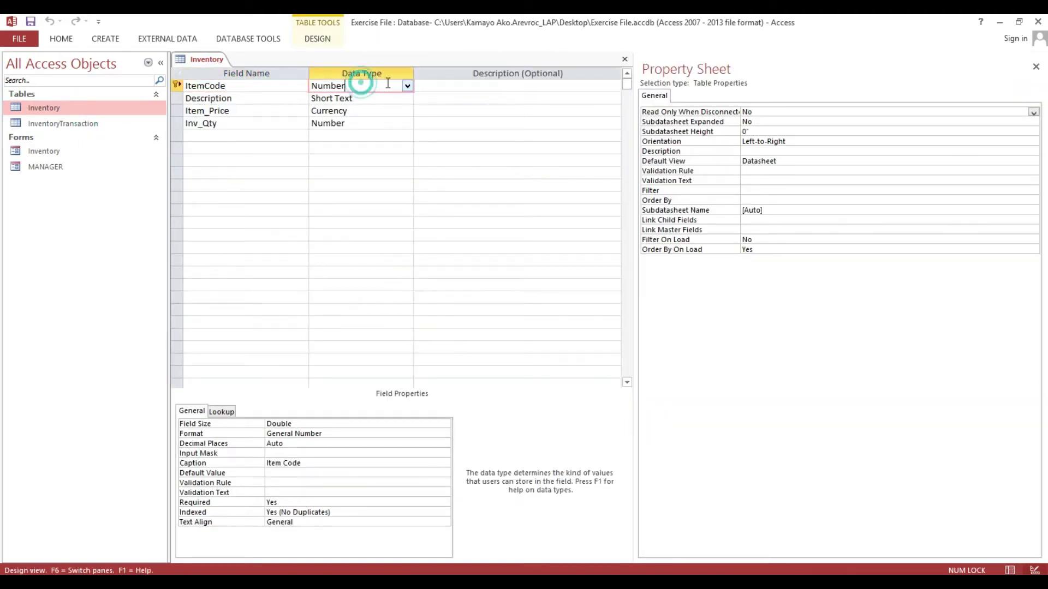
pyautogui.click(407, 86)
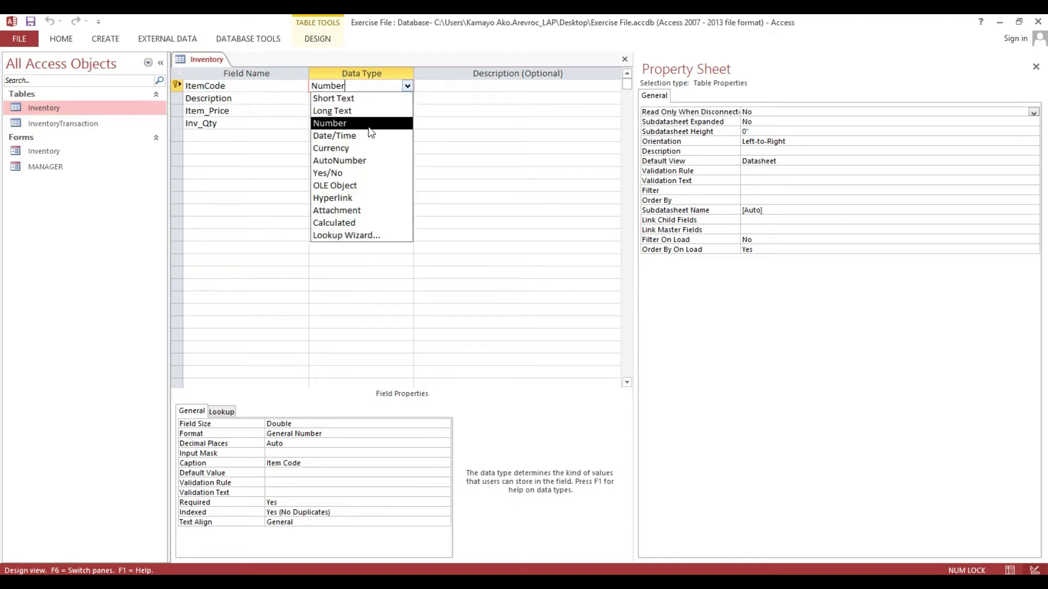
pyautogui.click(360, 160)
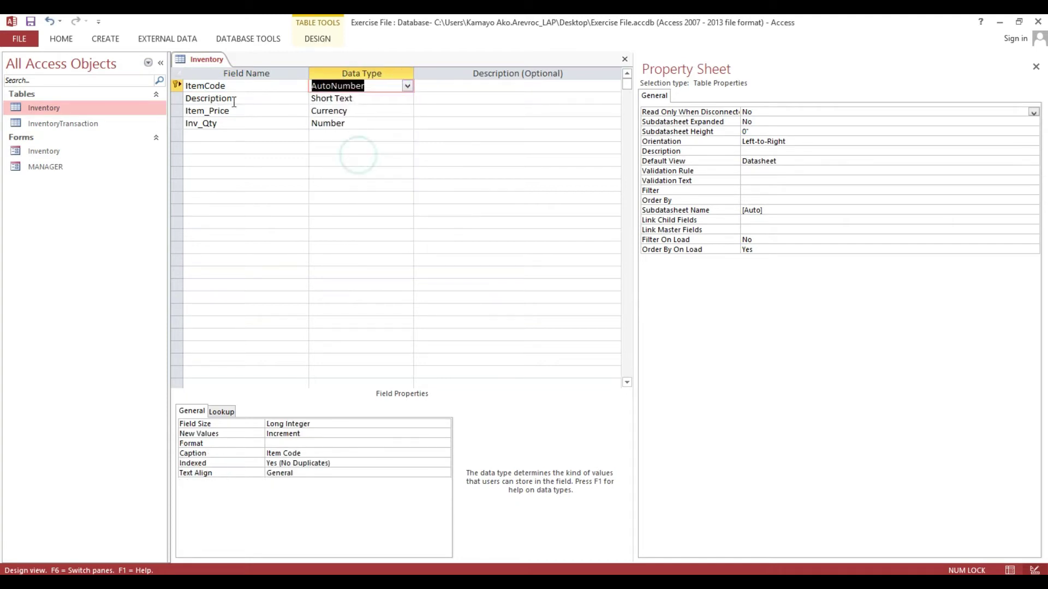
pyautogui.click(625, 59)
pyautogui.click(488, 341)
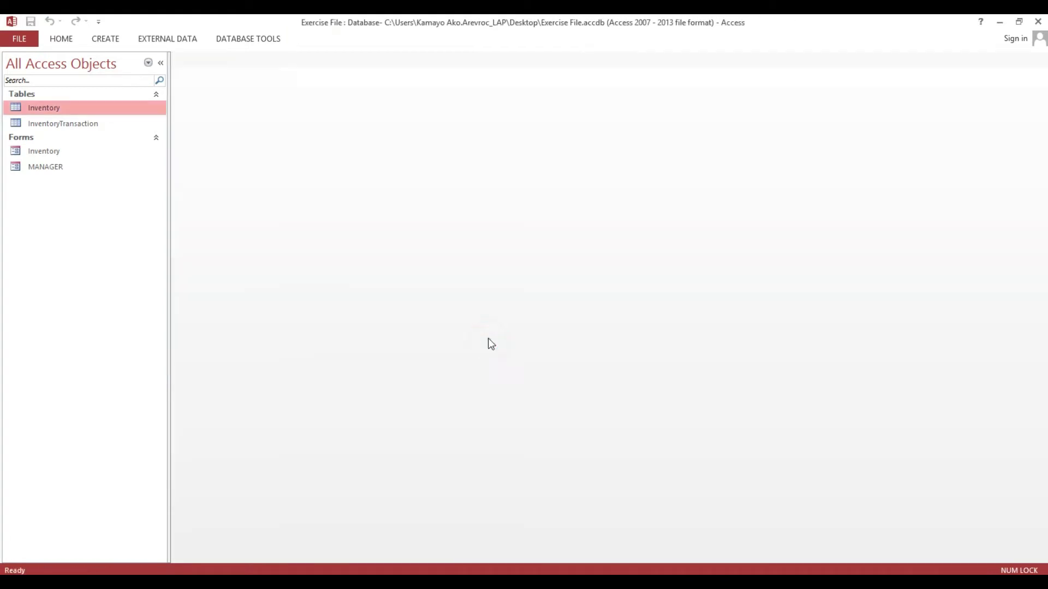
# Step: In the Inventory form, enter Milk priced 50 and Water priced 25
pyautogui.doubleClick(34, 155)
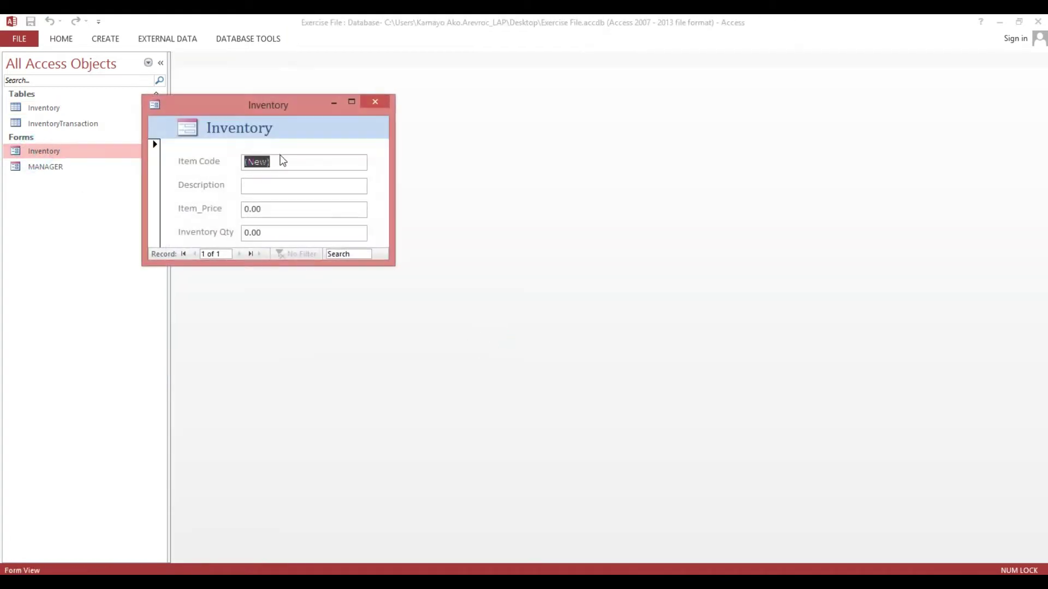
pyautogui.click(281, 185)
pyautogui.write('Mi')
pyautogui.write('lk')
pyautogui.click(282, 212)
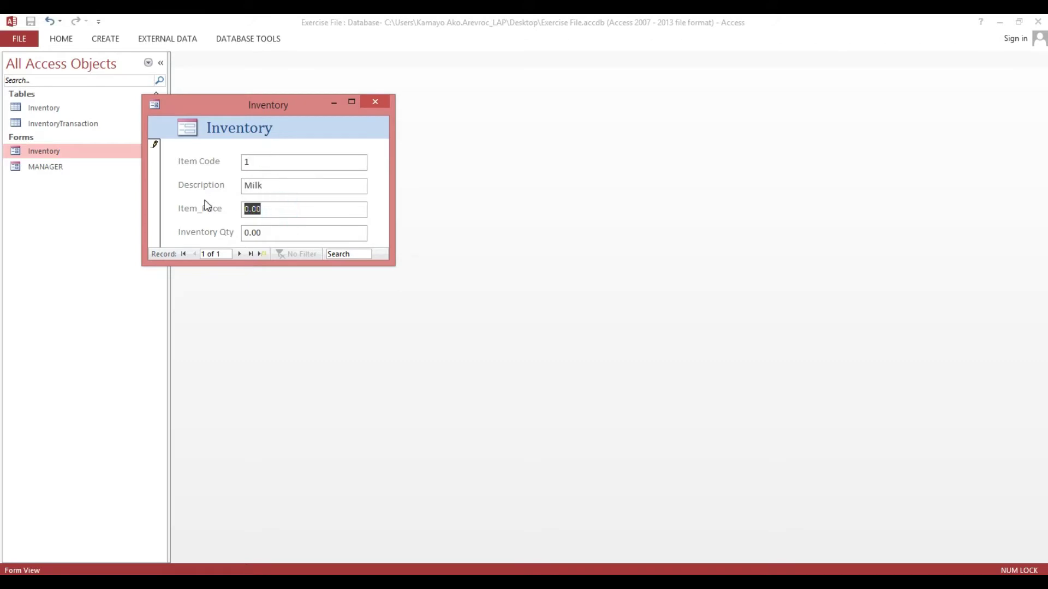
pyautogui.write('5')
pyautogui.write('0')
pyautogui.click(261, 254)
pyautogui.click(265, 186)
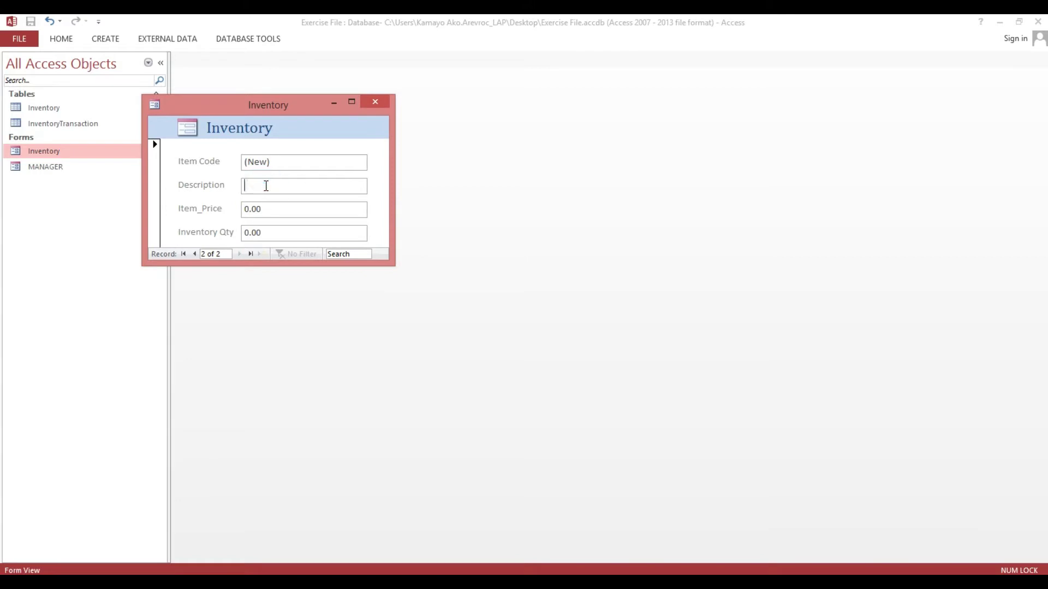
pyautogui.write('Wa')
pyautogui.write('ter')
pyautogui.click(275, 208)
pyautogui.write('25')
# Step: Add a third item, Noodles, priced 15, and close the Inventory form
pyautogui.click(262, 253)
pyautogui.click(266, 180)
pyautogui.write('Noodl')
pyautogui.write('es')
pyautogui.click(273, 206)
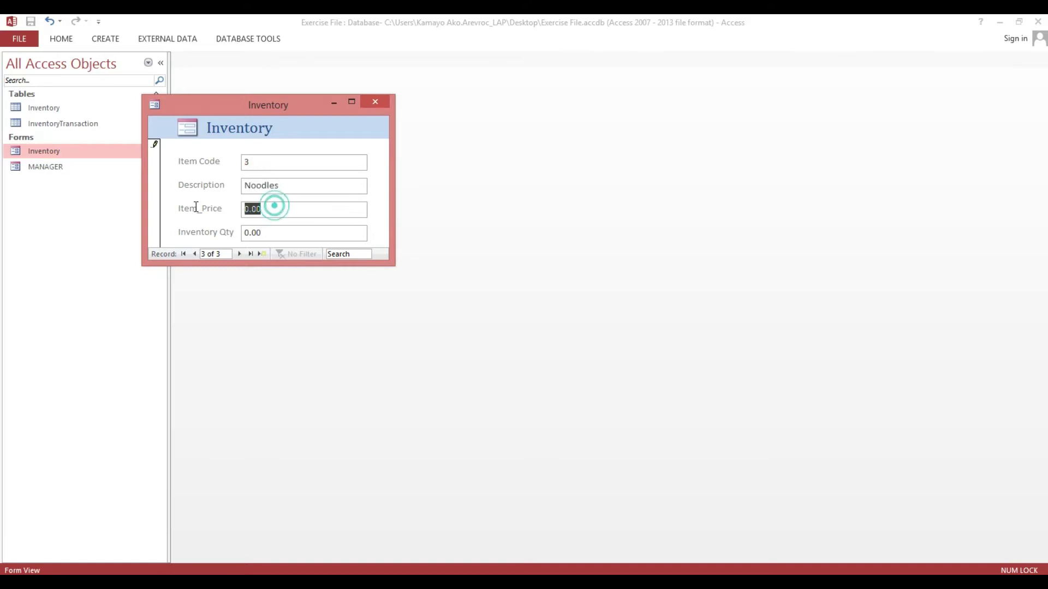
pyautogui.write('15')
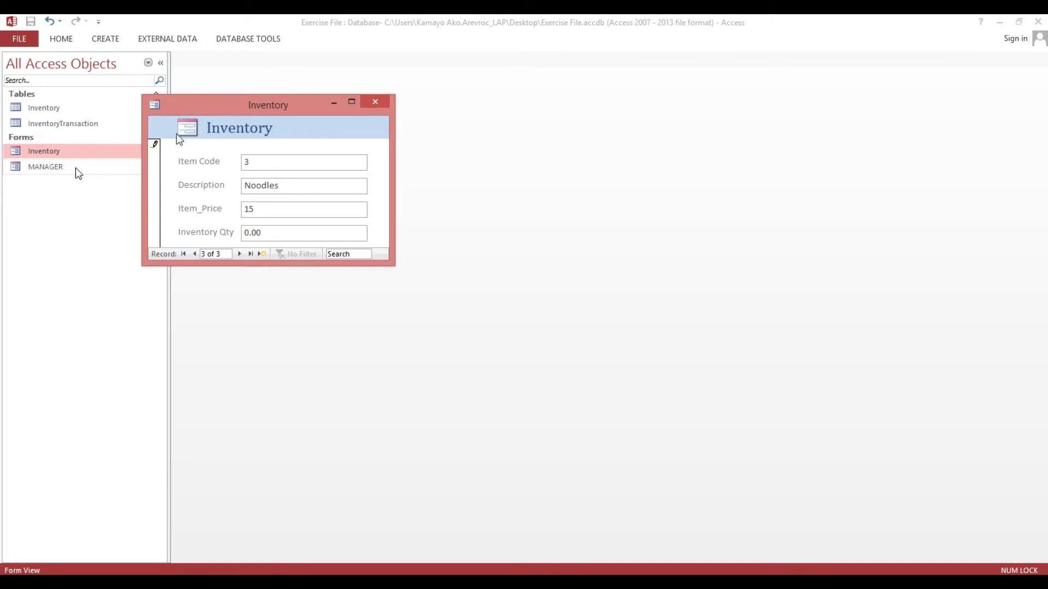
pyautogui.click(375, 104)
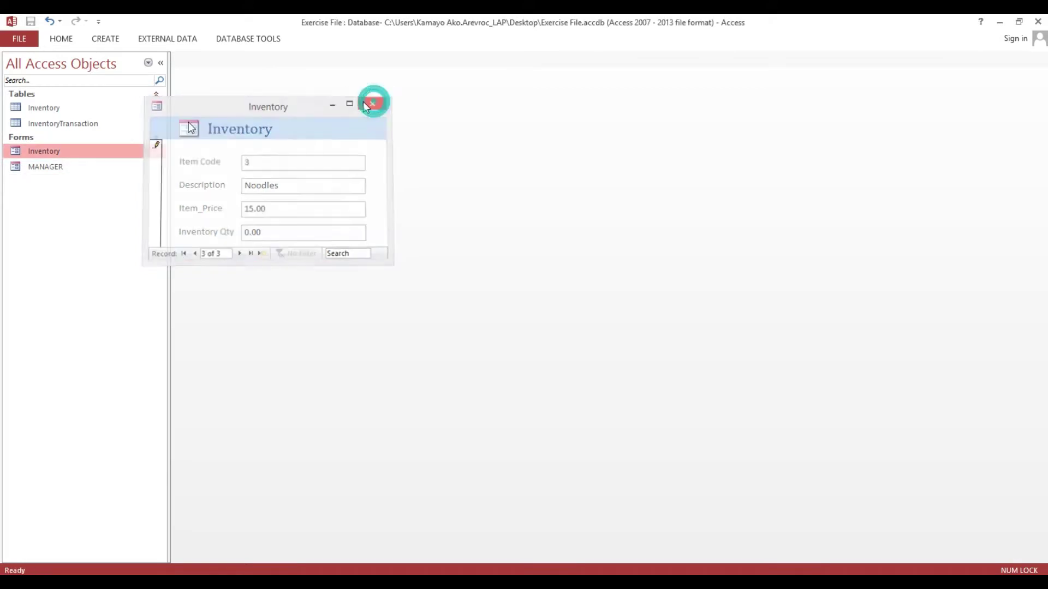
# Step: Review the new items' descriptions, prices and quantities in the Inventory table, then close it
pyautogui.doubleClick(50, 109)
pyautogui.click(307, 101)
pyautogui.click(326, 113)
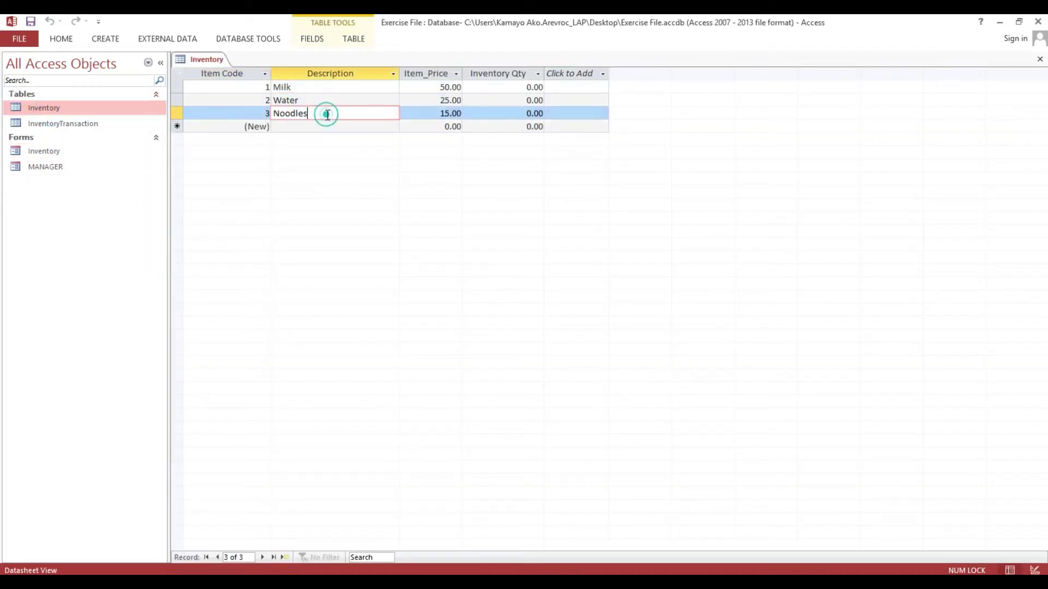
pyautogui.click(418, 87)
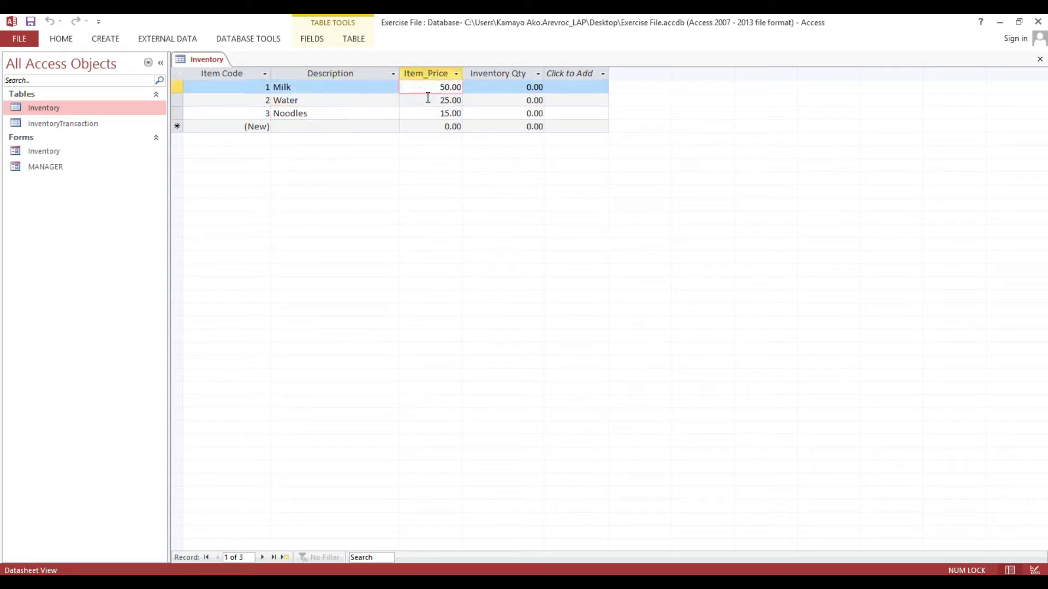
pyautogui.click(421, 100)
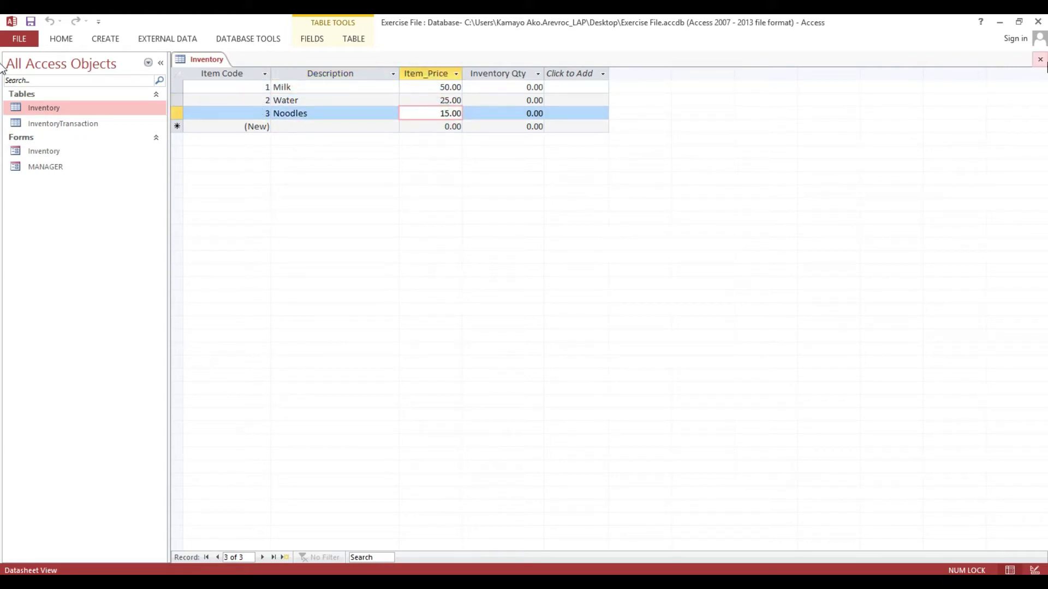
pyautogui.click(519, 85)
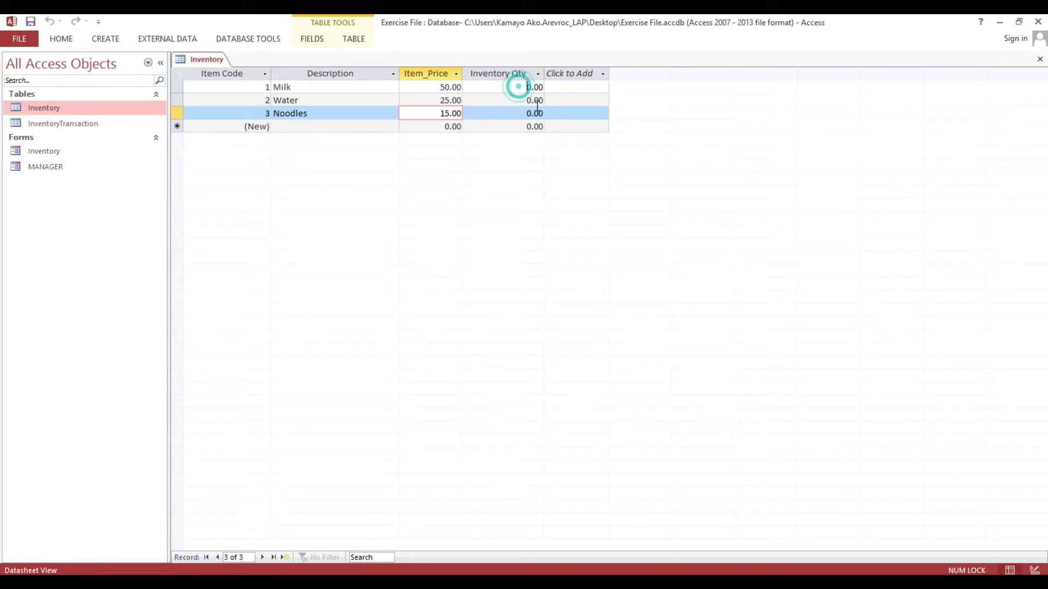
pyautogui.click(1039, 58)
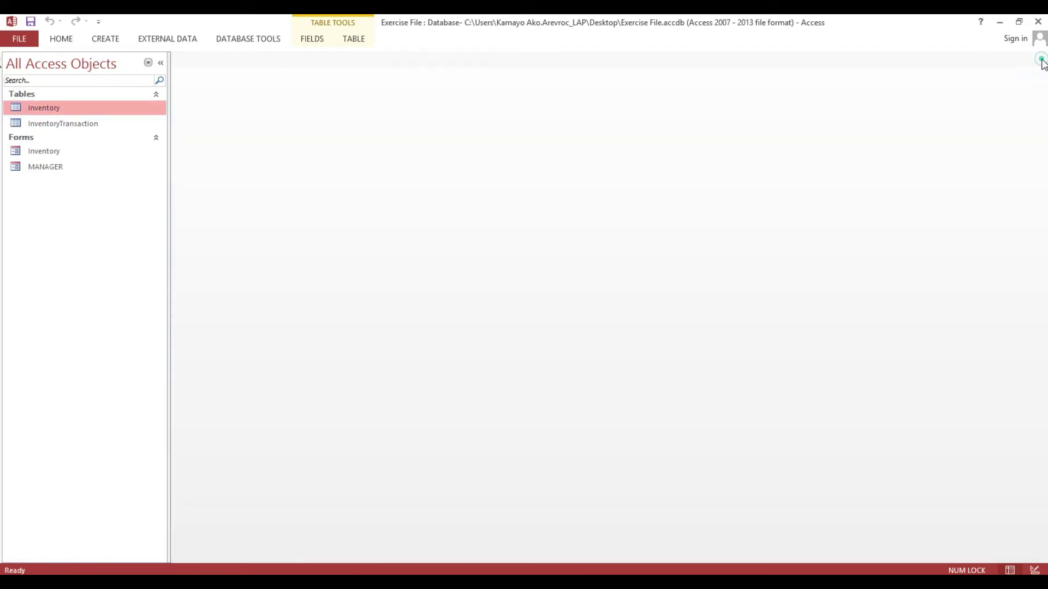
# Step: In the MANAGER form, stock in 50 units of Milk
pyautogui.doubleClick(57, 167)
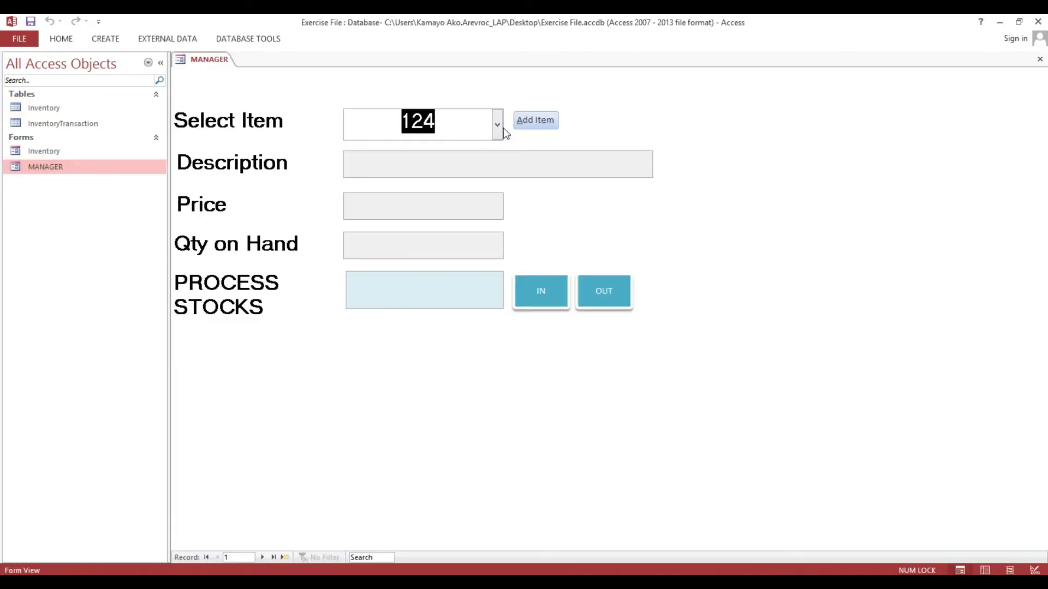
pyautogui.click(496, 124)
pyautogui.click(456, 156)
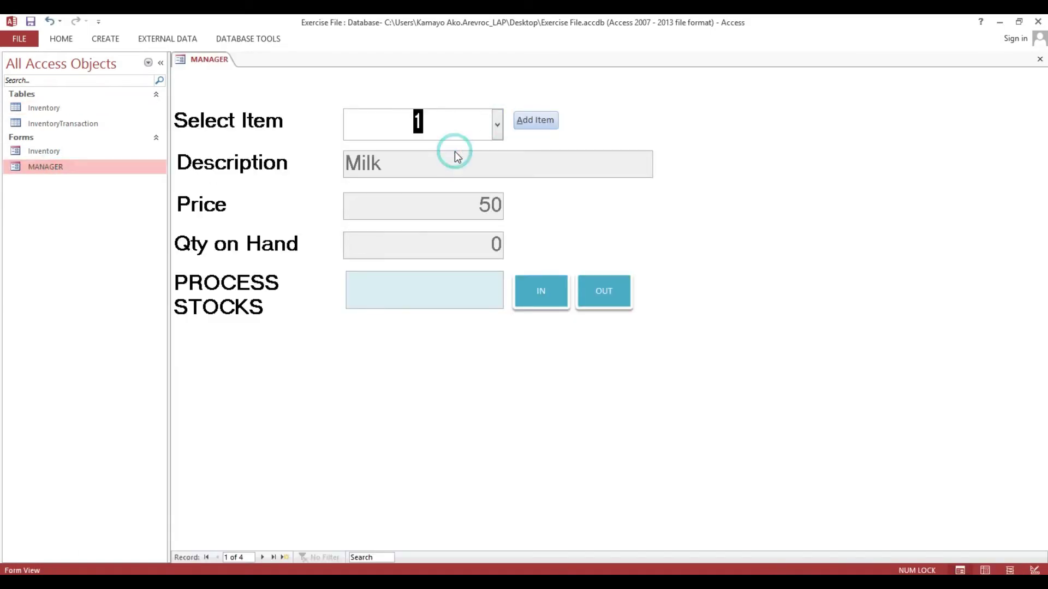
pyautogui.click(438, 287)
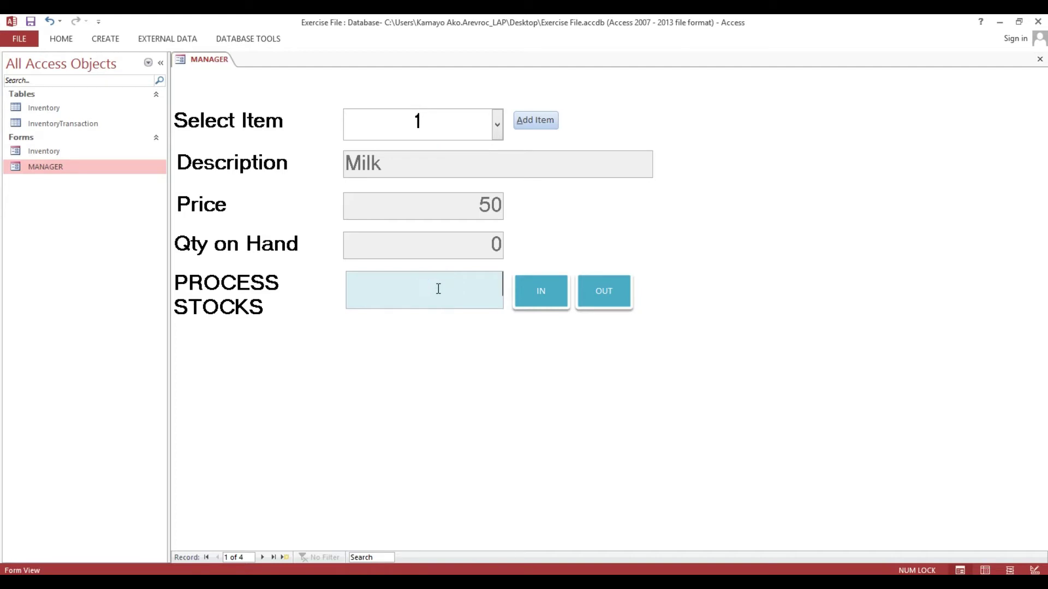
pyautogui.write('50')
pyautogui.click(546, 293)
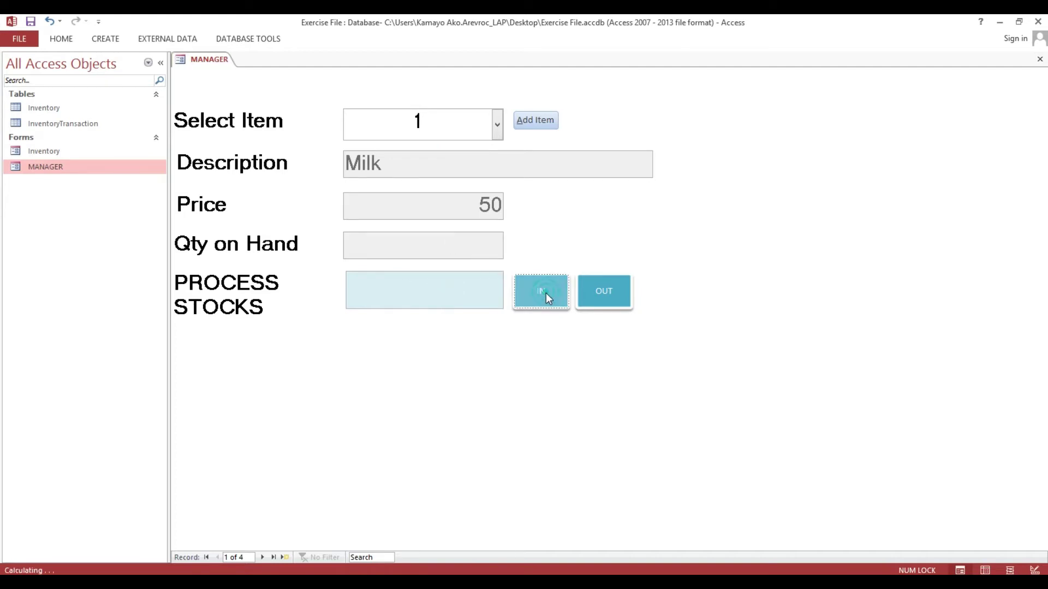
# Step: Stock in 50 units of Water, then stock out 25 of them
pyautogui.click(498, 124)
pyautogui.click(492, 175)
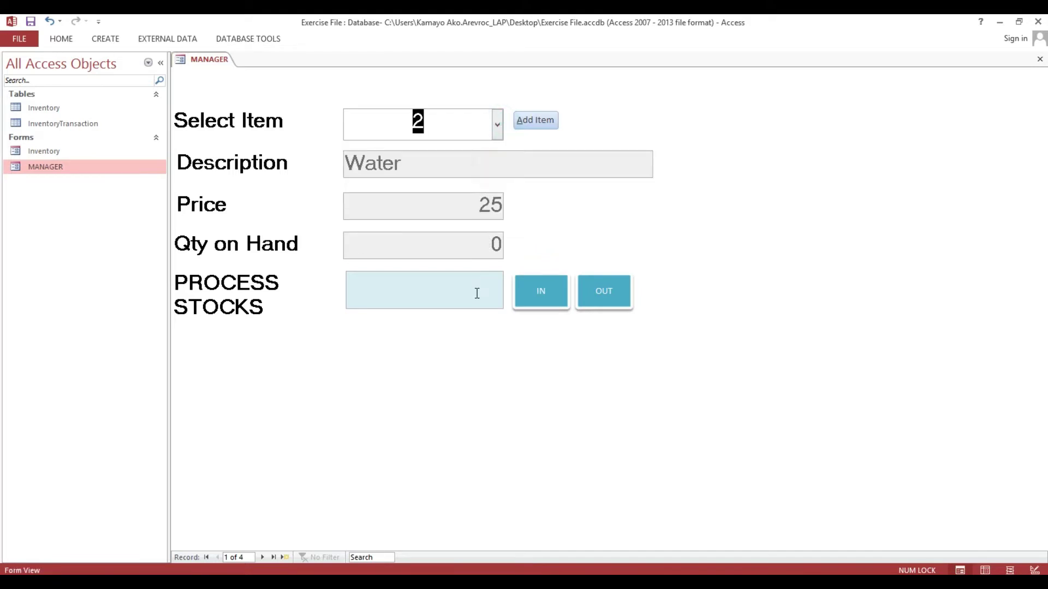
pyautogui.click(476, 293)
pyautogui.write('50')
pyautogui.click(549, 292)
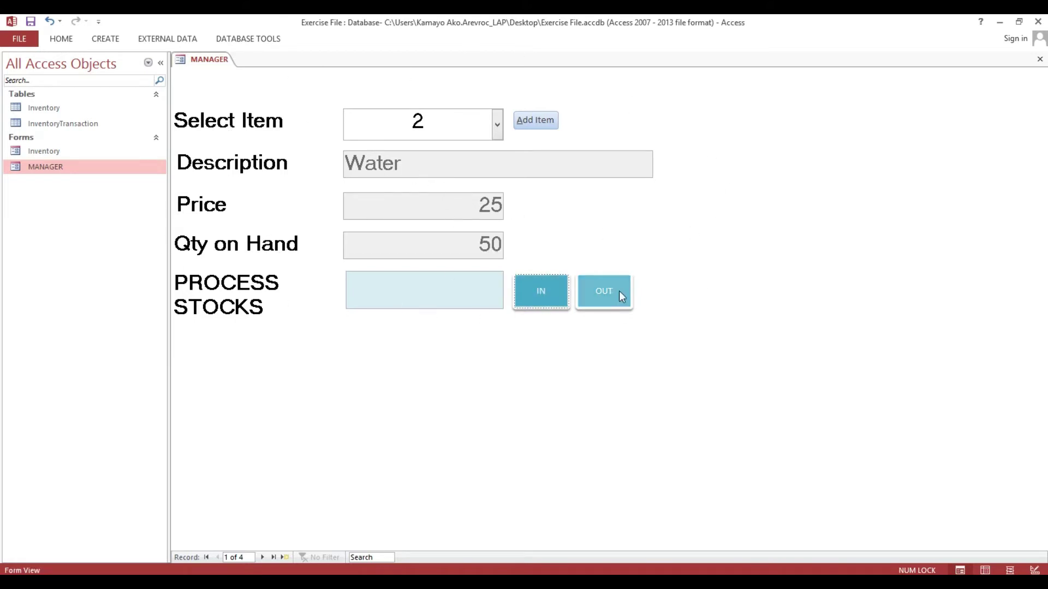
pyautogui.click(491, 289)
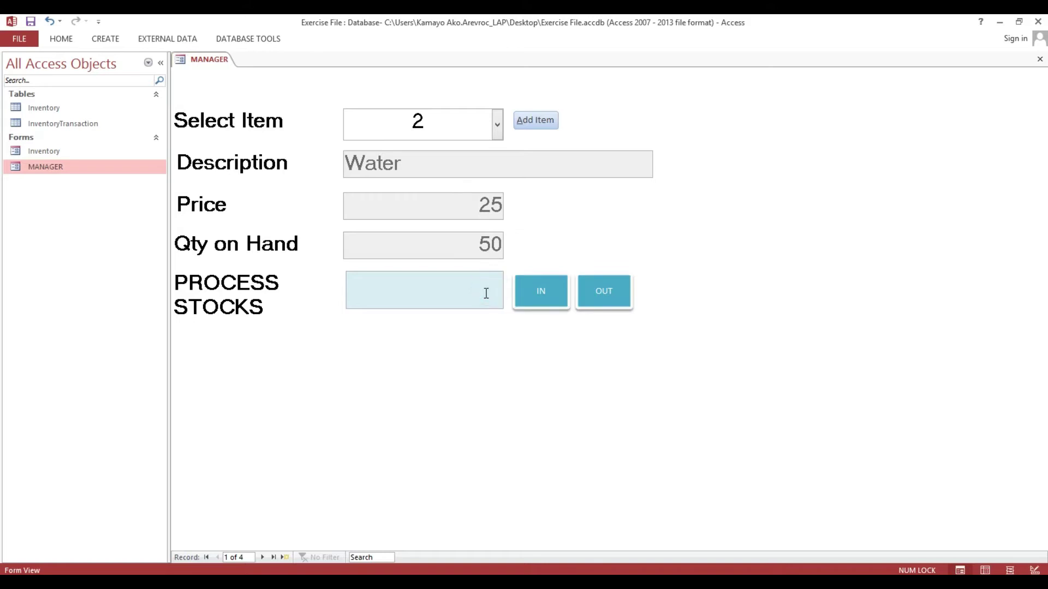
pyautogui.write('25')
pyautogui.click(607, 298)
# Step: Check the quantities in the Inventory table, then close it and the MANAGER form
pyautogui.doubleClick(58, 108)
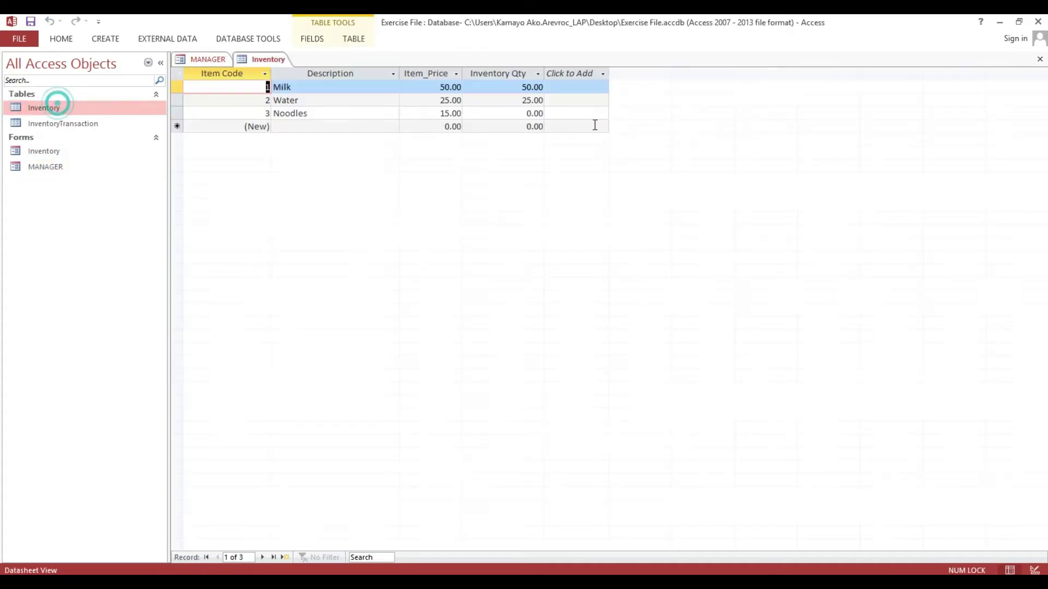
pyautogui.click(1040, 59)
pyautogui.click(1040, 59)
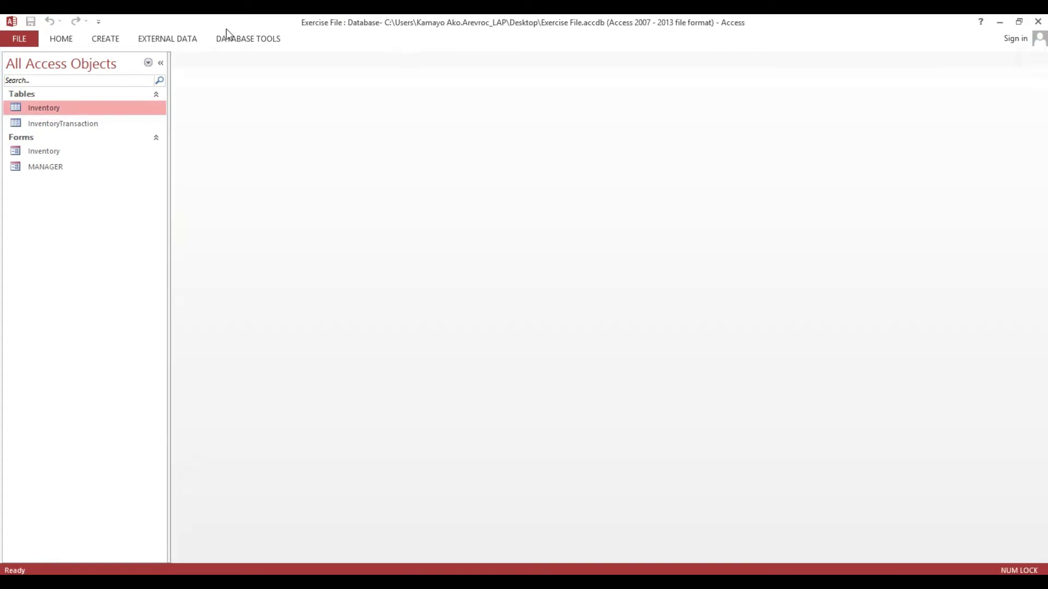
# Step: Start a new table design with SupplierID as an AutoNumber primary key
pyautogui.click(99, 36)
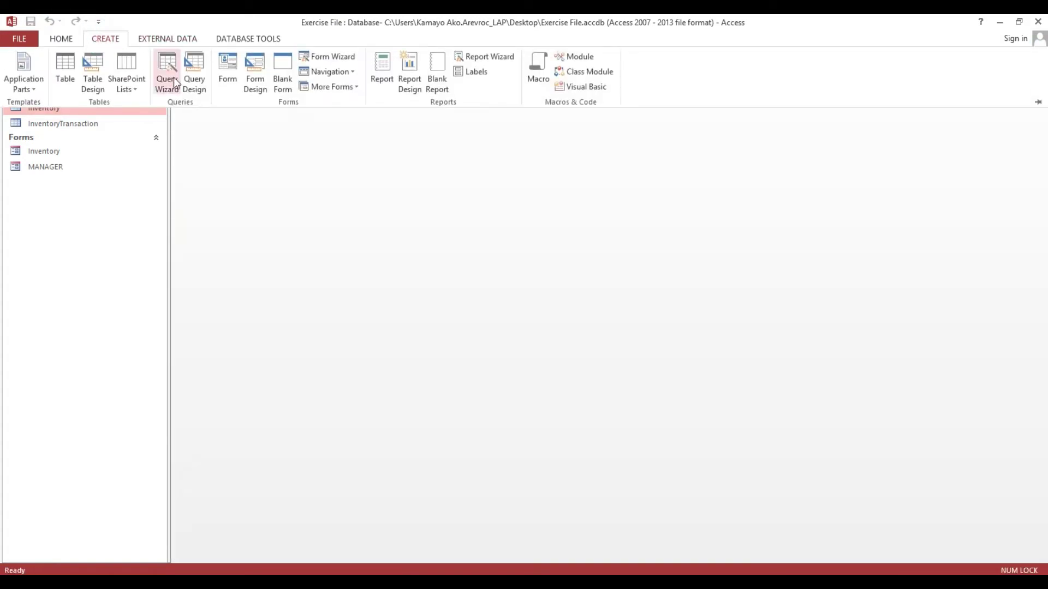
pyautogui.click(92, 62)
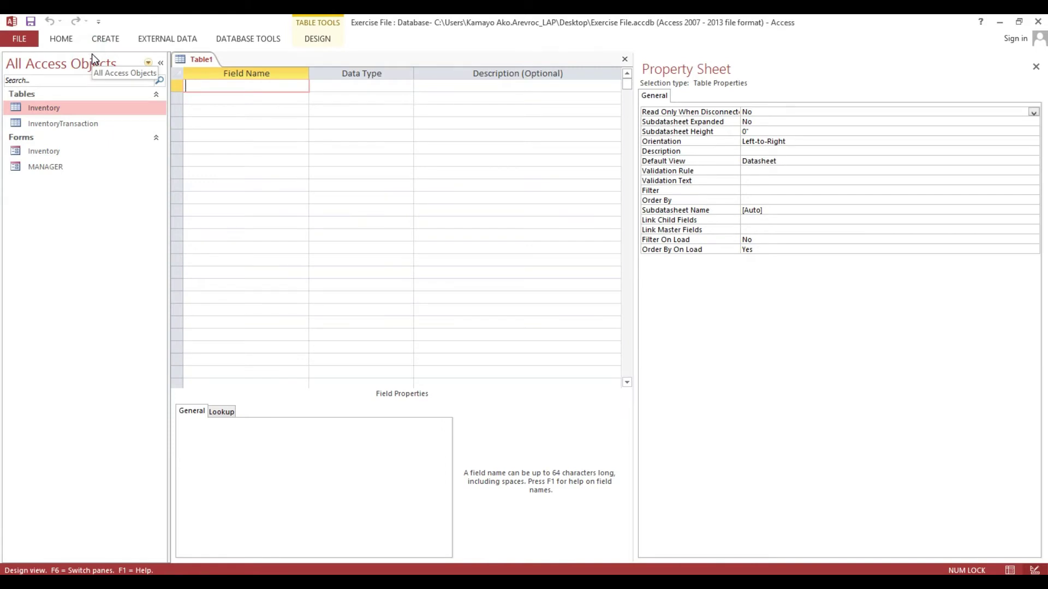
pyautogui.write('Su')
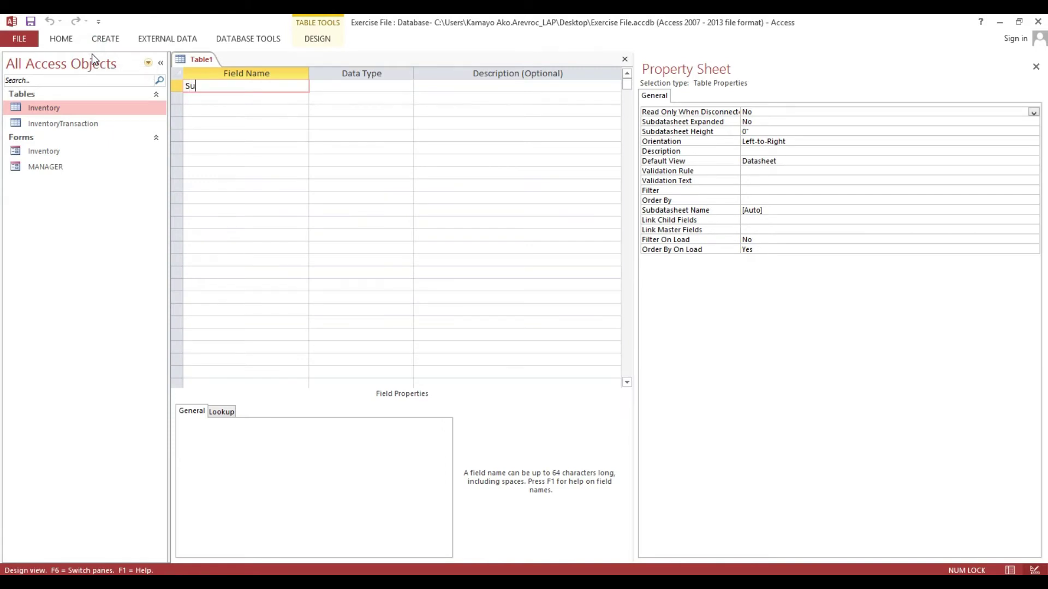
pyautogui.write('po')
pyautogui.press('BackSpace')
pyautogui.write('pli')
pyautogui.write('er')
pyautogui.press('capslock')
pyautogui.write('ID')
pyautogui.press('Tab')
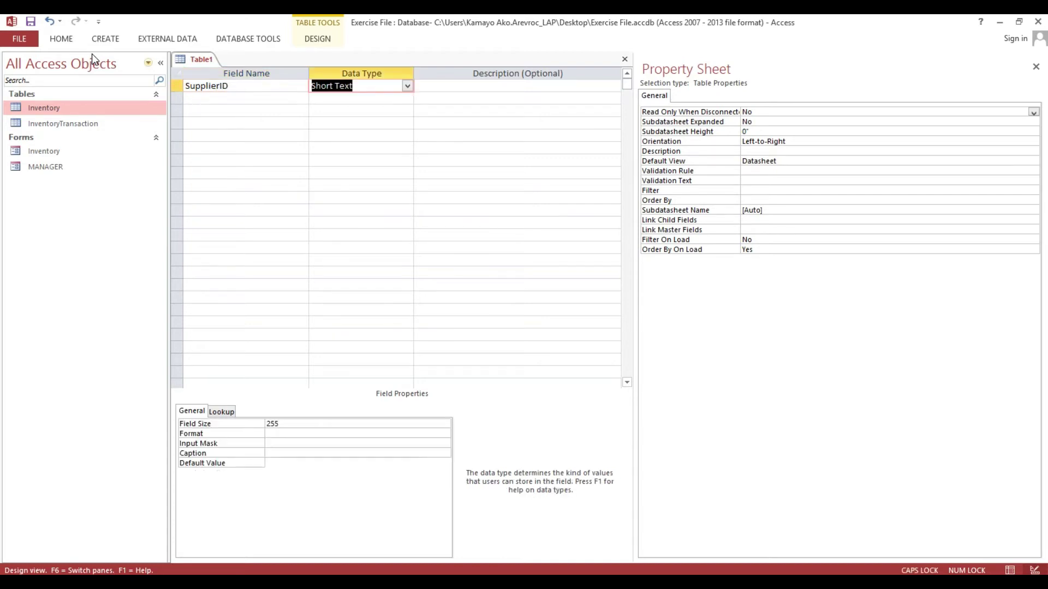
pyautogui.write('AutoNumber')
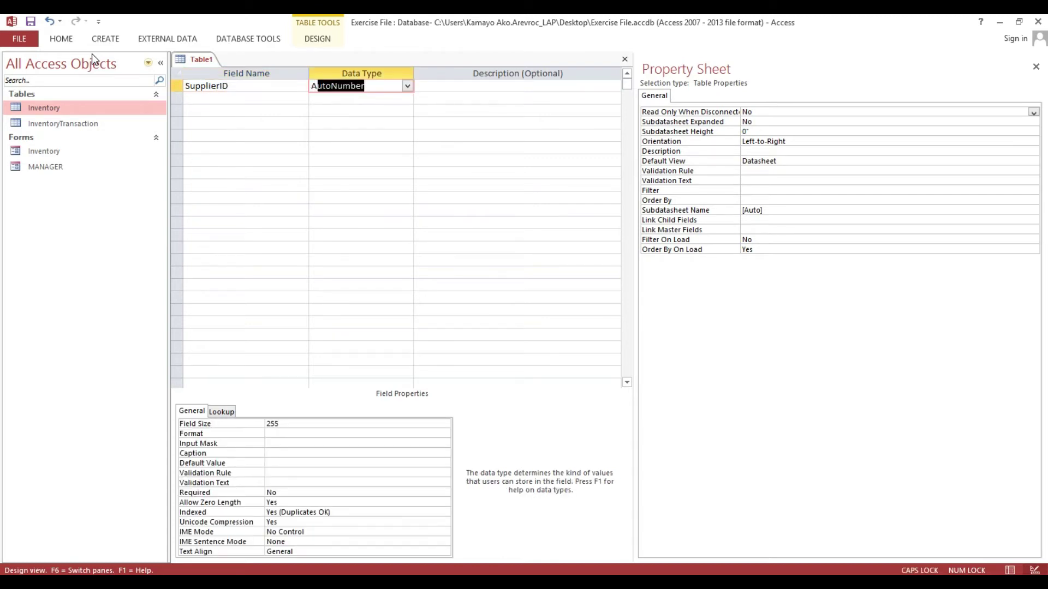
pyautogui.press('Tab')
pyautogui.rightClick(176, 86)
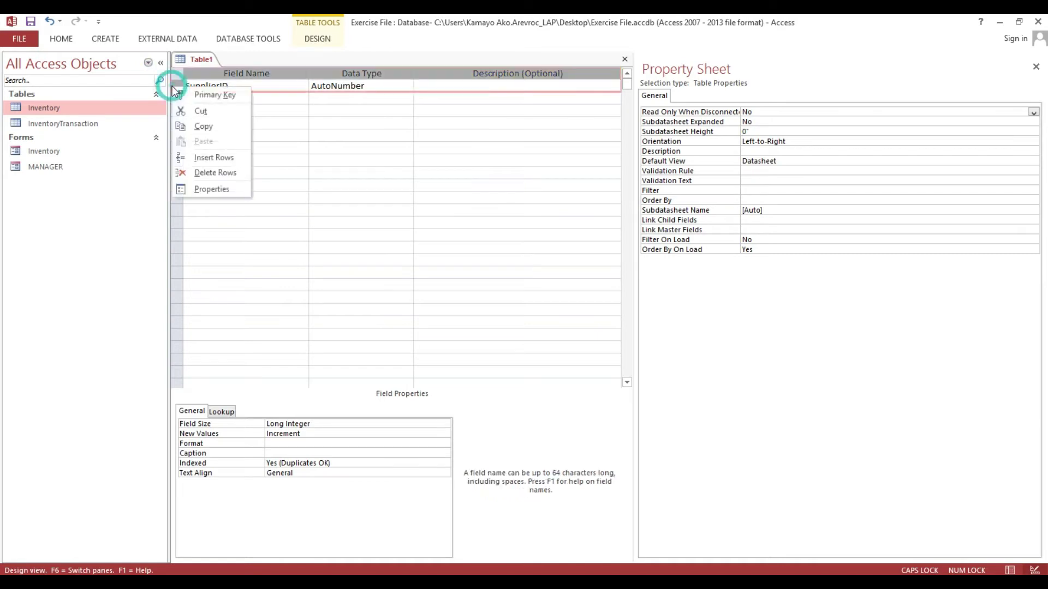
pyautogui.click(198, 94)
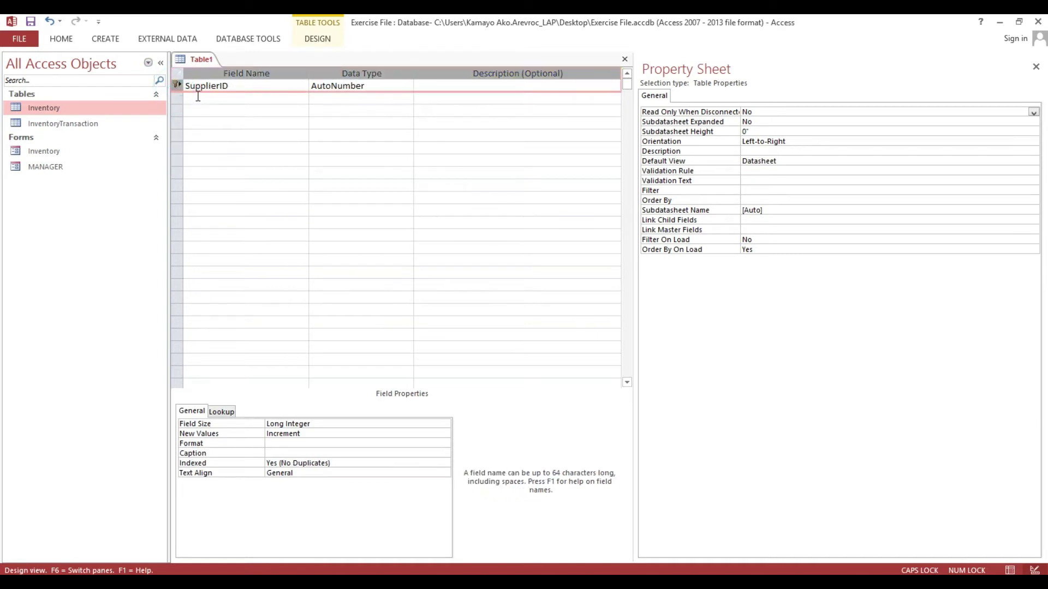
# Step: Add a Supplier Short Text field with size 150 and caption 'Supplier Name'
pyautogui.click(197, 97)
pyautogui.write('SU')
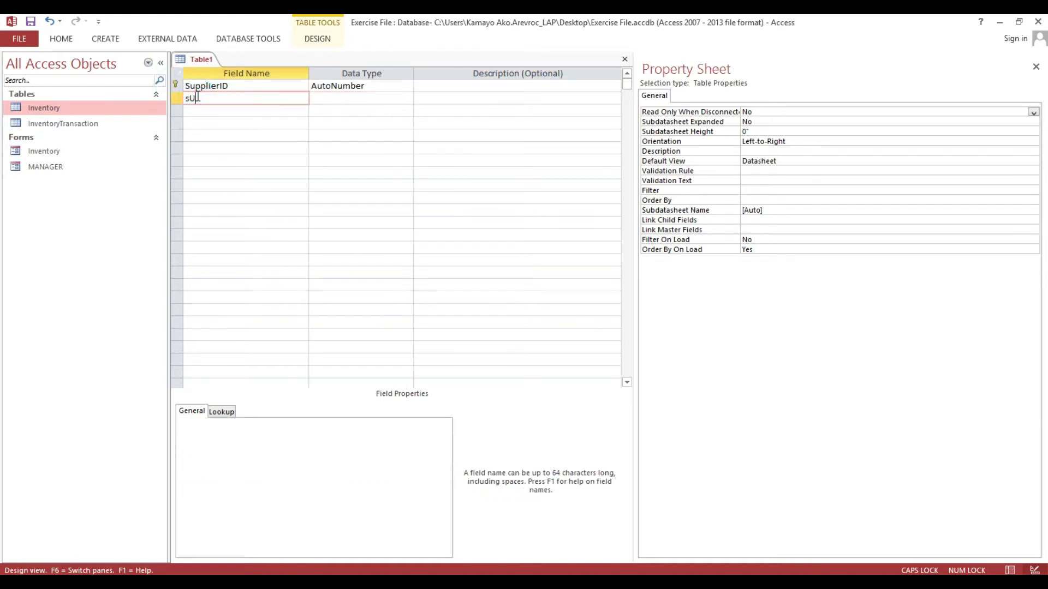
pyautogui.press('BackSpace')
pyautogui.press('BackSpace')
pyautogui.press('capslock')
pyautogui.write('Suppli')
pyautogui.write('er')
pyautogui.press('Tab')
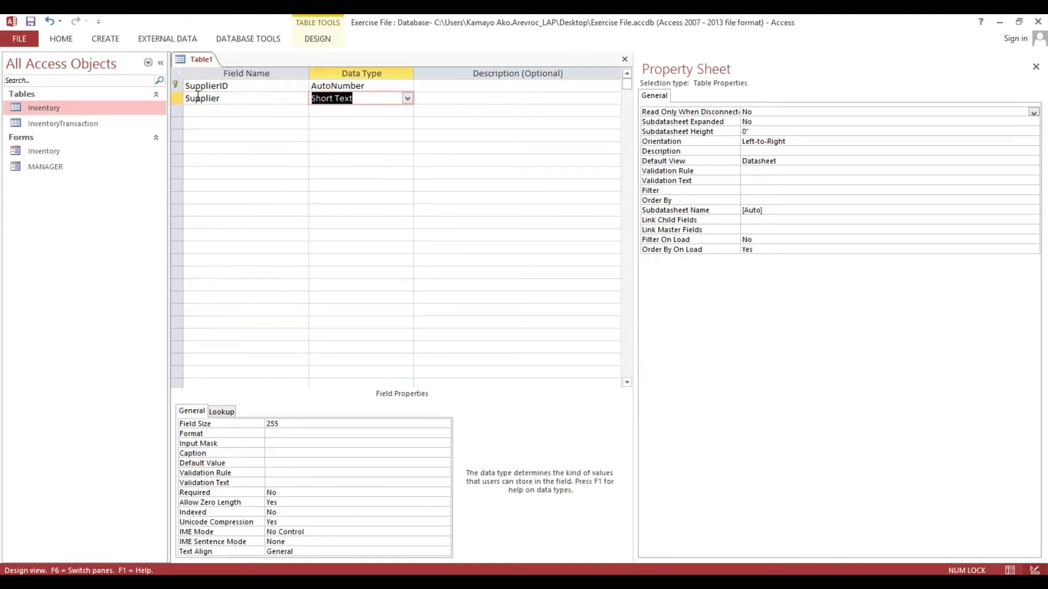
pyautogui.click(297, 423)
pyautogui.moveTo(296, 423); pyautogui.dragTo(216, 415)
pyautogui.write('15')
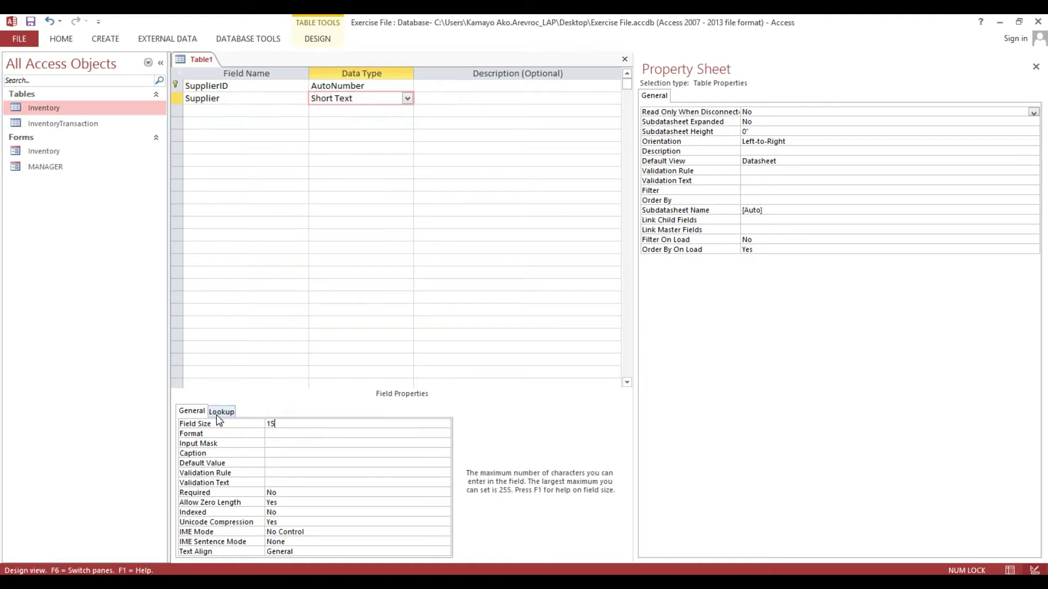
pyautogui.write('0')
pyautogui.click(211, 453)
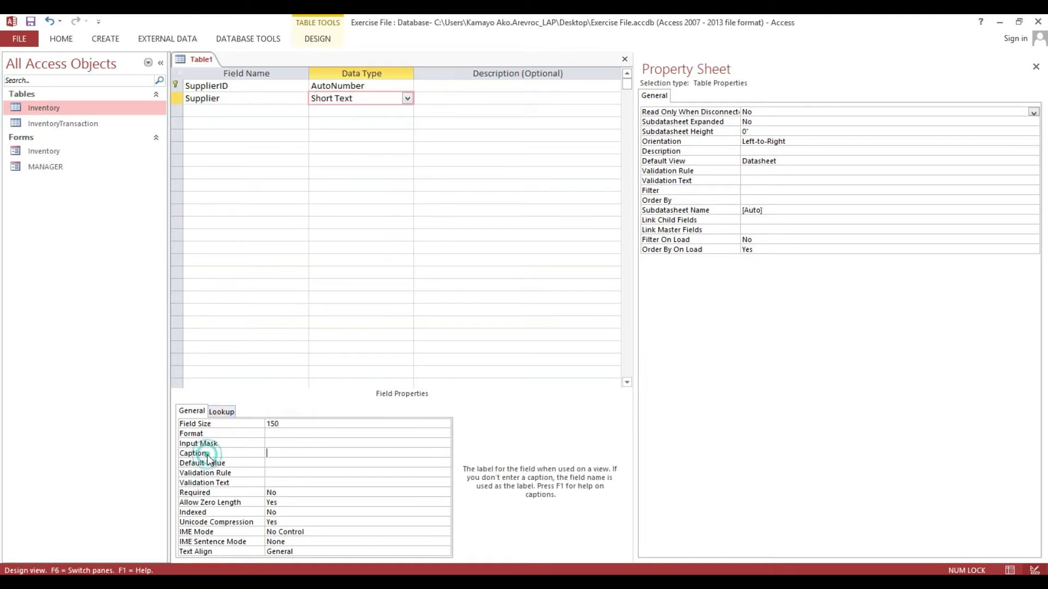
pyautogui.write('Suppl')
pyautogui.write('ier Name')
pyautogui.press('Return')
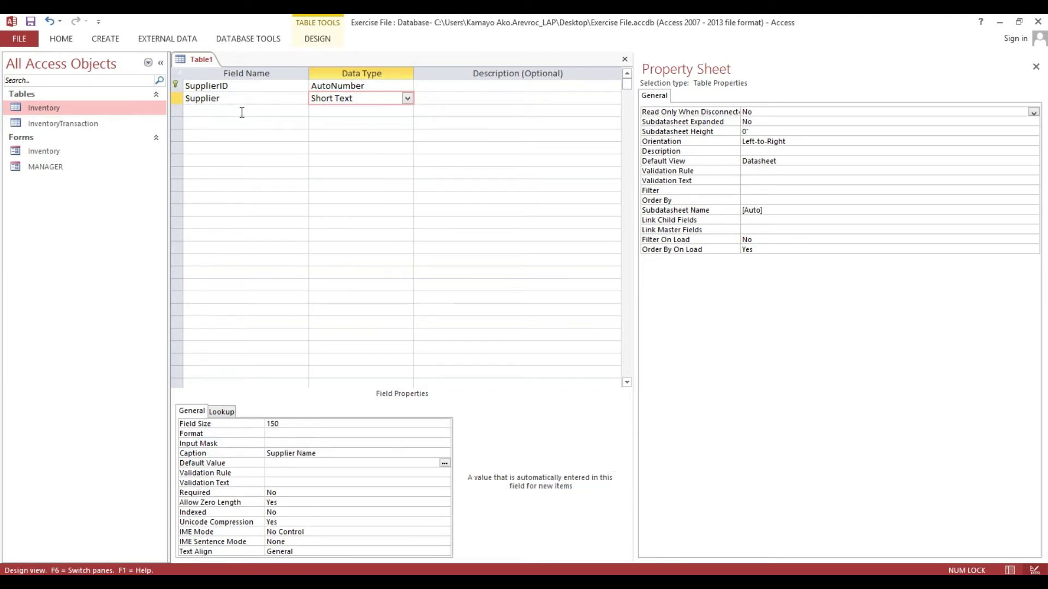
# Step: Add AddressLine1, then copy it to create an AddressLine2 field
pyautogui.click(241, 112)
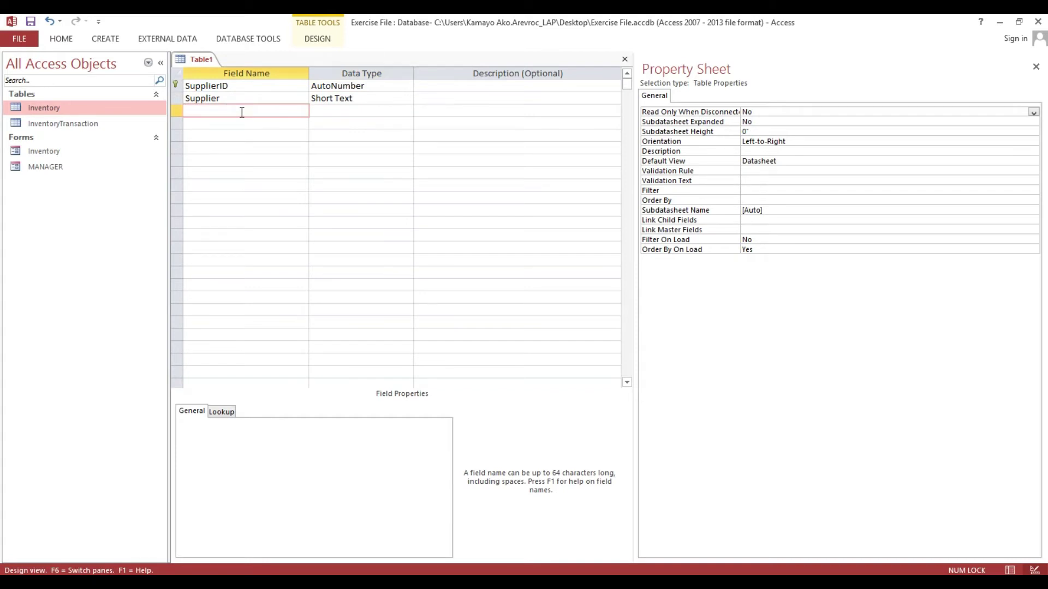
pyautogui.write('AddressL')
pyautogui.write('in')
pyautogui.press('BackSpace')
pyautogui.press('BackSpace')
pyautogui.write('ne')
pyautogui.press('Tab')
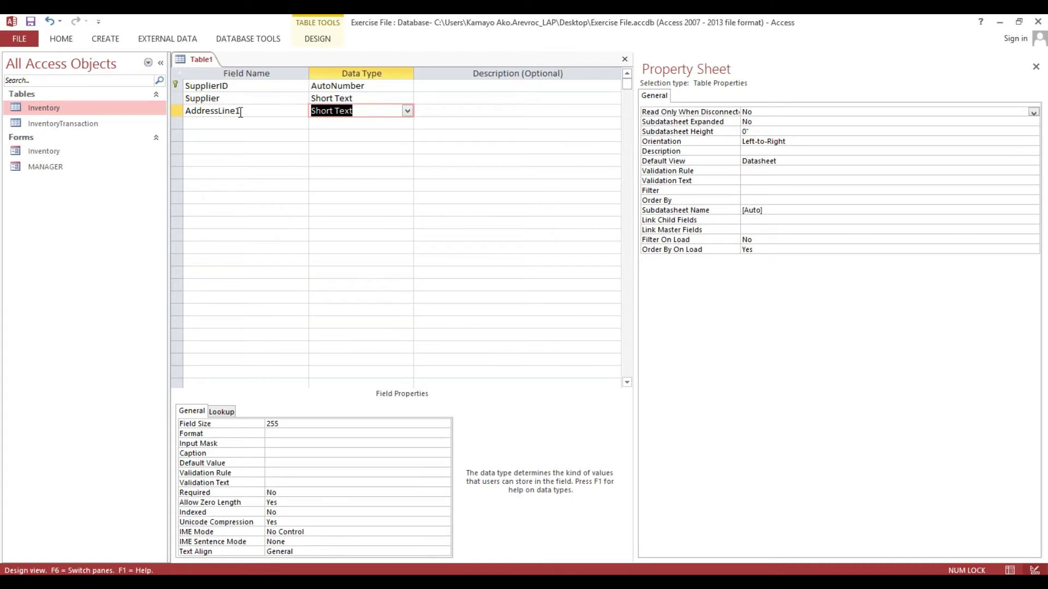
pyautogui.click(177, 111)
pyautogui.hotkey('ctrl', 'c')
pyautogui.click(177, 125)
pyautogui.hotkey('ctrl', 'v')
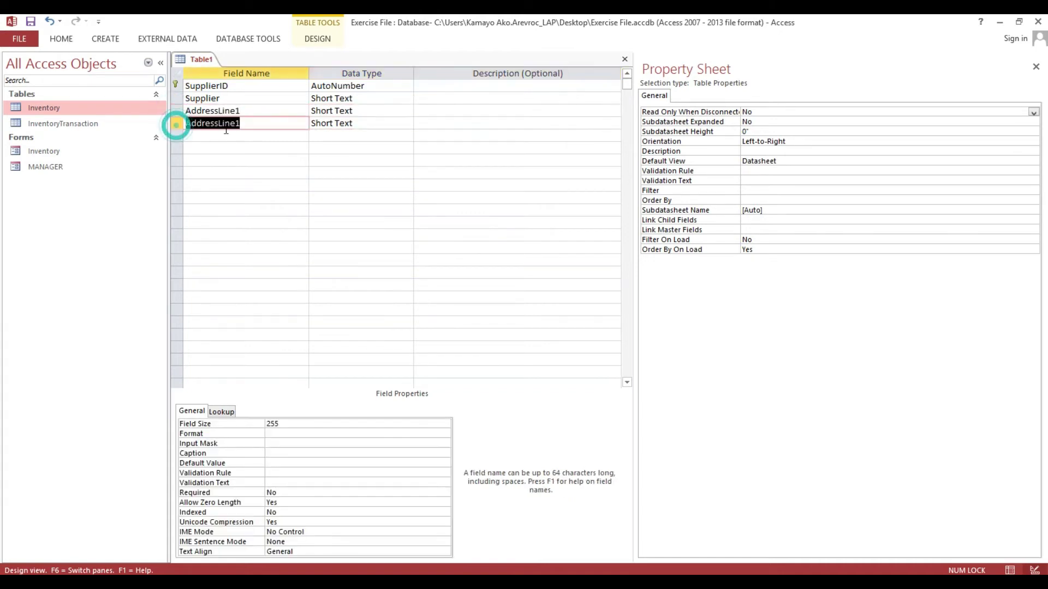
pyautogui.click(247, 123)
pyautogui.press('BackSpace')
pyautogui.write('2')
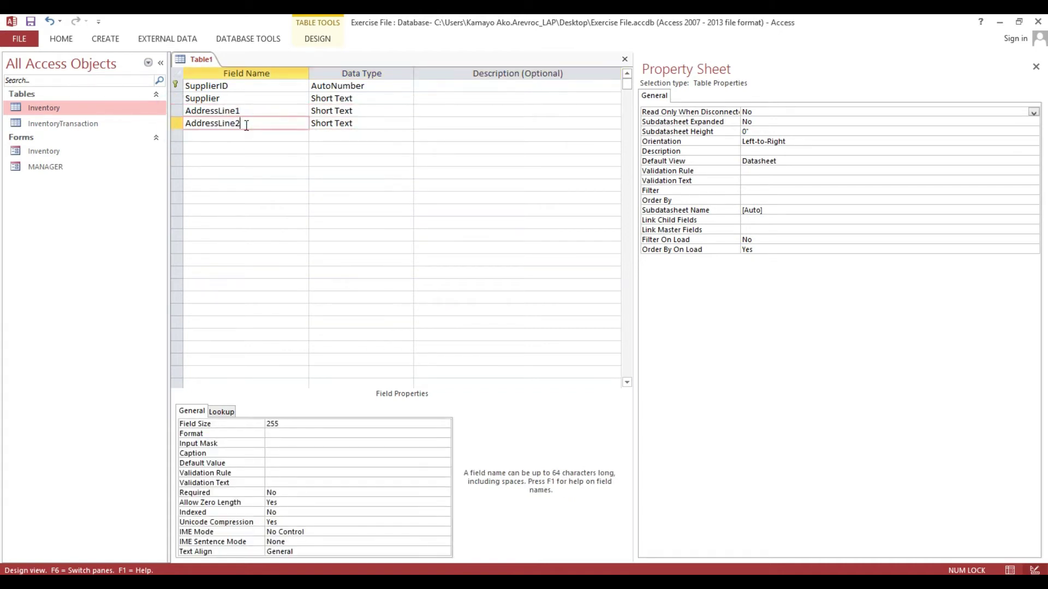
# Step: Add a ContactNo field sized 50 with caption 'Contact No', then save the table
pyautogui.click(246, 136)
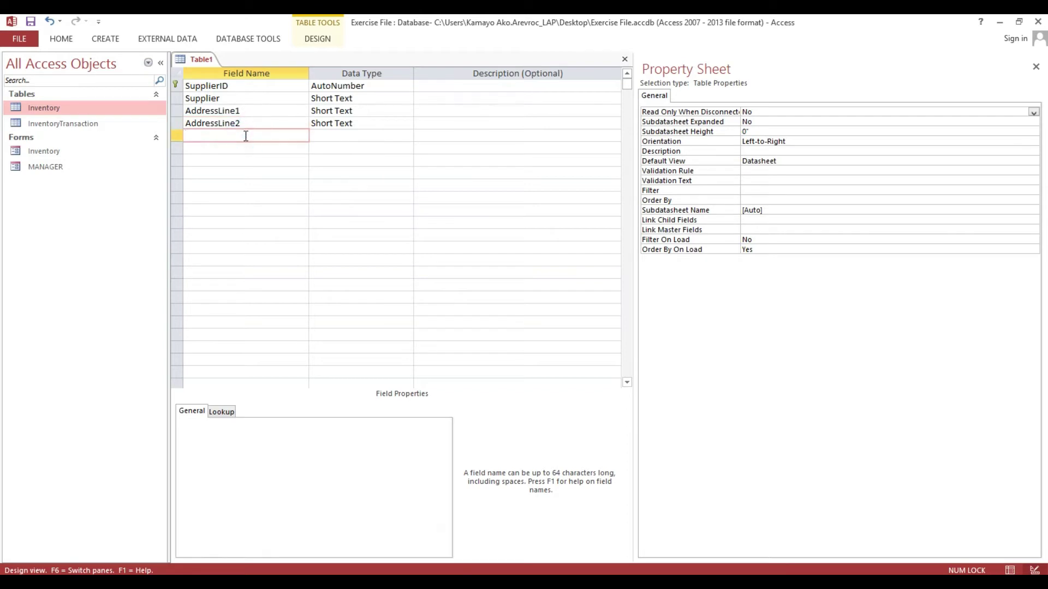
pyautogui.write('Contact')
pyautogui.write('No')
pyautogui.press('Tab')
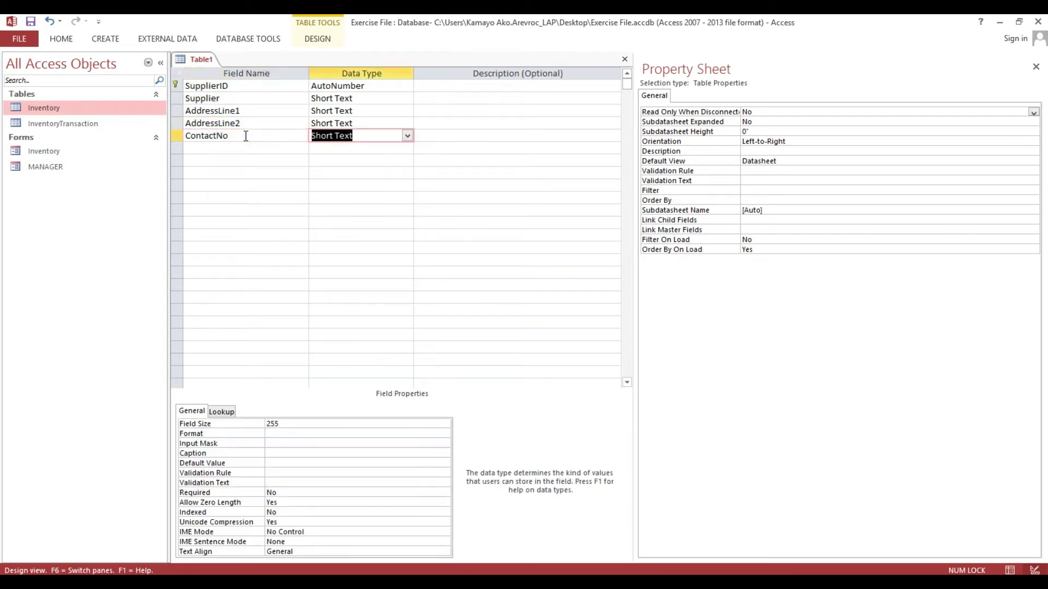
pyautogui.doubleClick(299, 423)
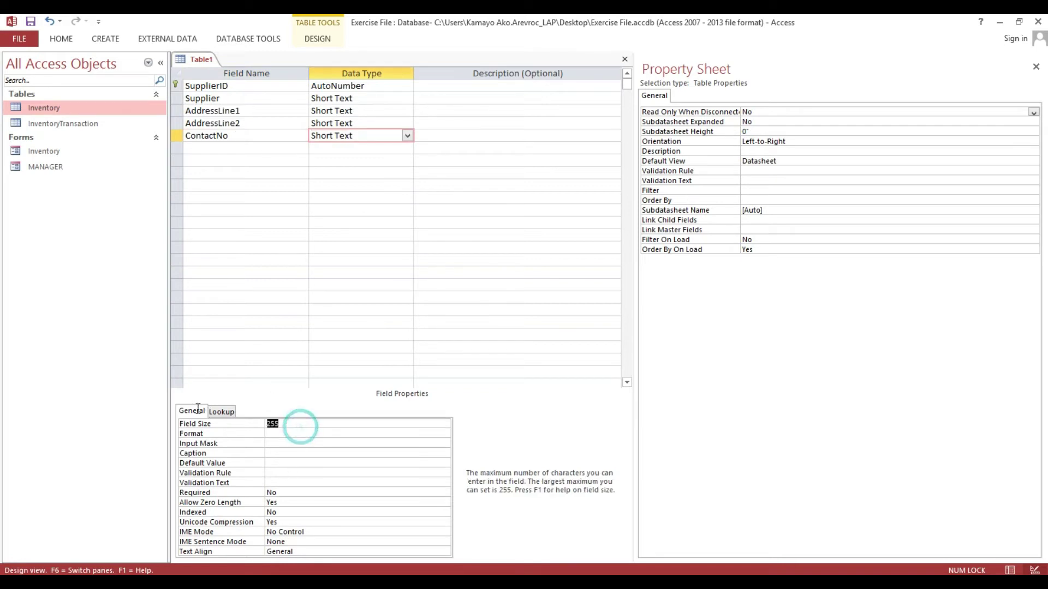
pyautogui.write('50')
pyautogui.click(243, 135)
pyautogui.click(211, 453)
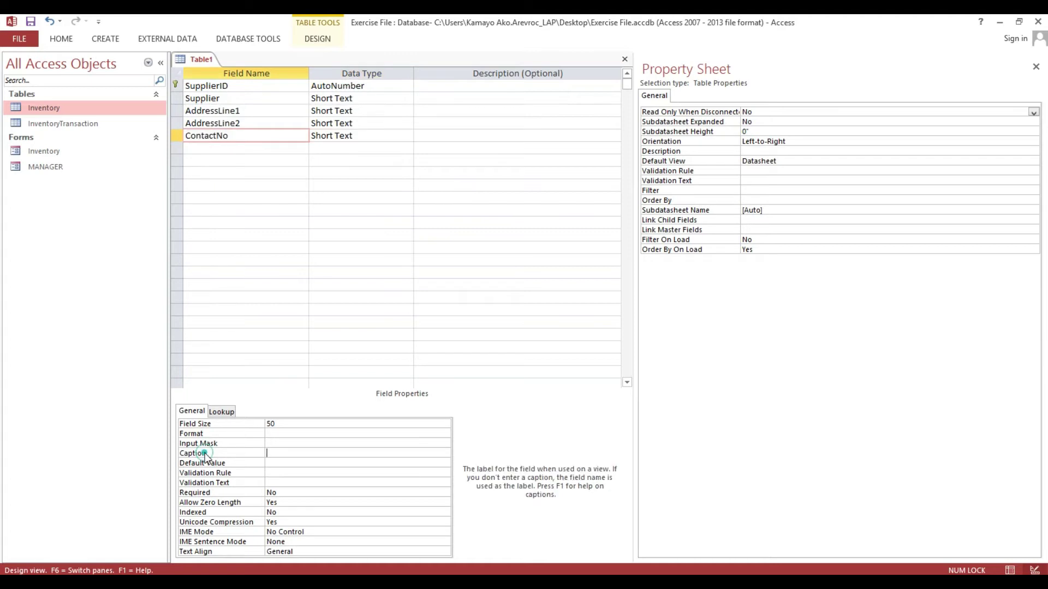
pyautogui.hotkey('ctrl', 'v')
pyautogui.click(302, 453)
pyautogui.press('Return')
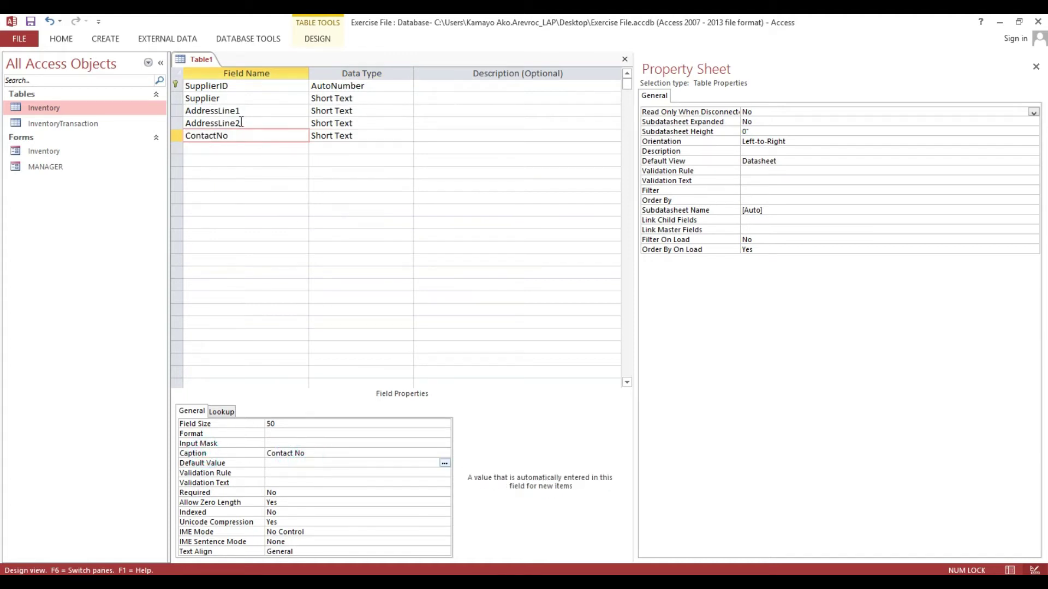
pyautogui.hotkey('ctrl', 's')
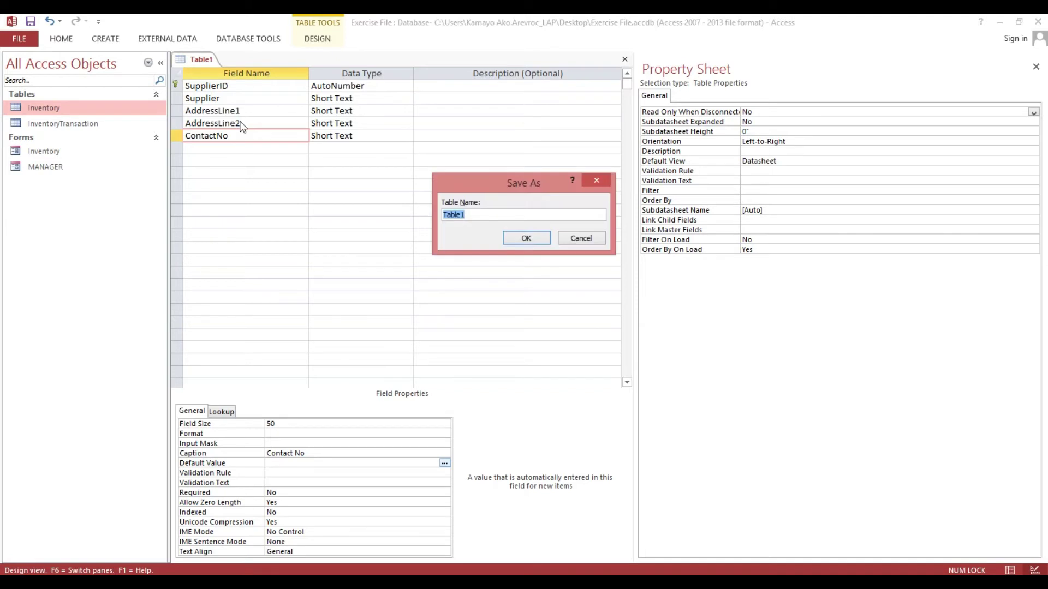
# Step: Name the new table 'Suppliers', confirm the save, and close its design view
pyautogui.write('Suppliers')
pyautogui.click(517, 244)
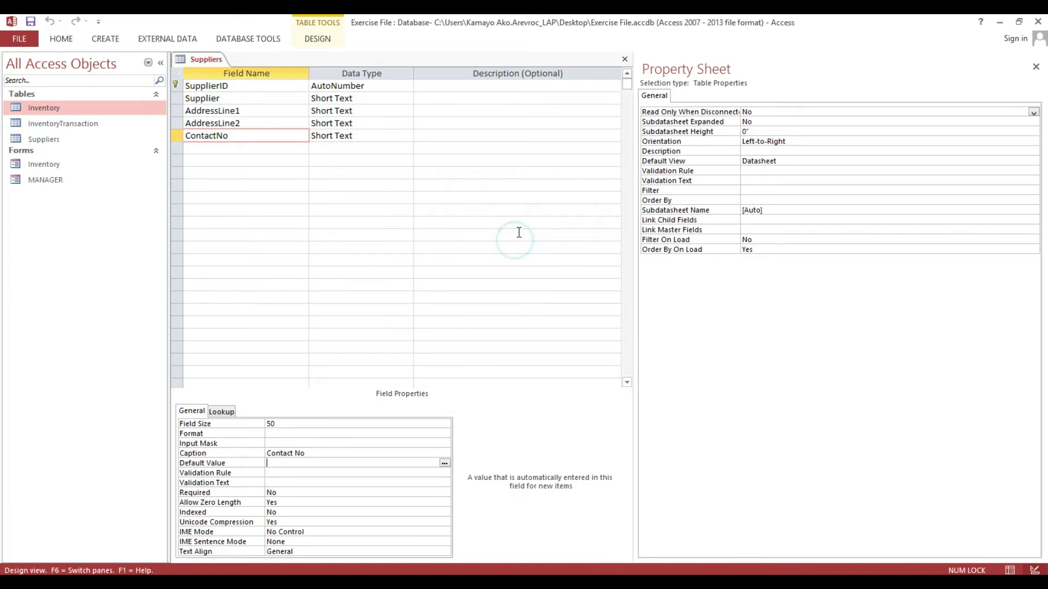
pyautogui.click(625, 60)
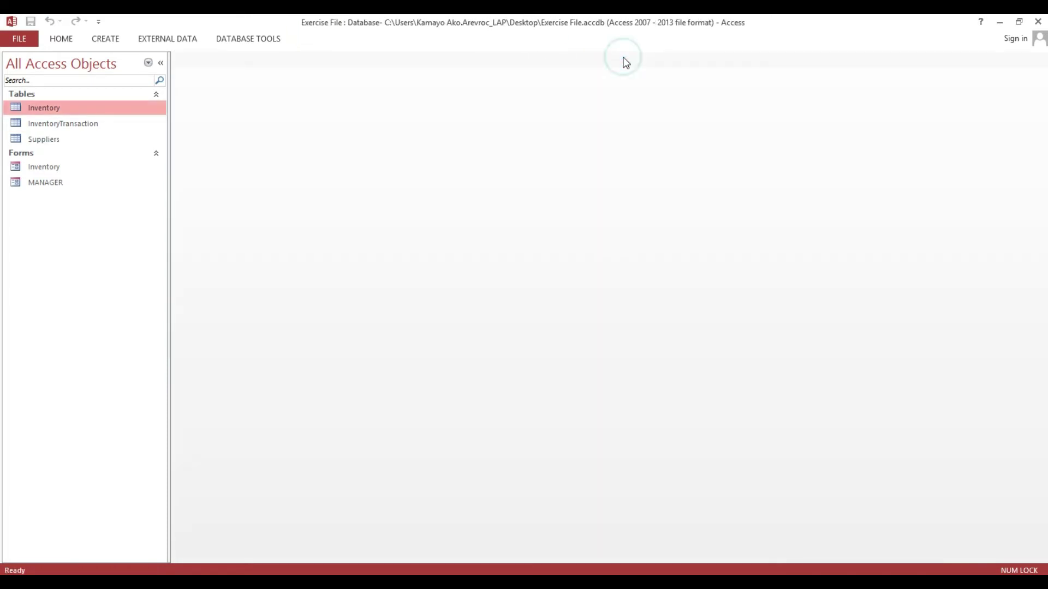
# Step: Create another table design with OrderNumber as a Short Text primary key
pyautogui.click(109, 40)
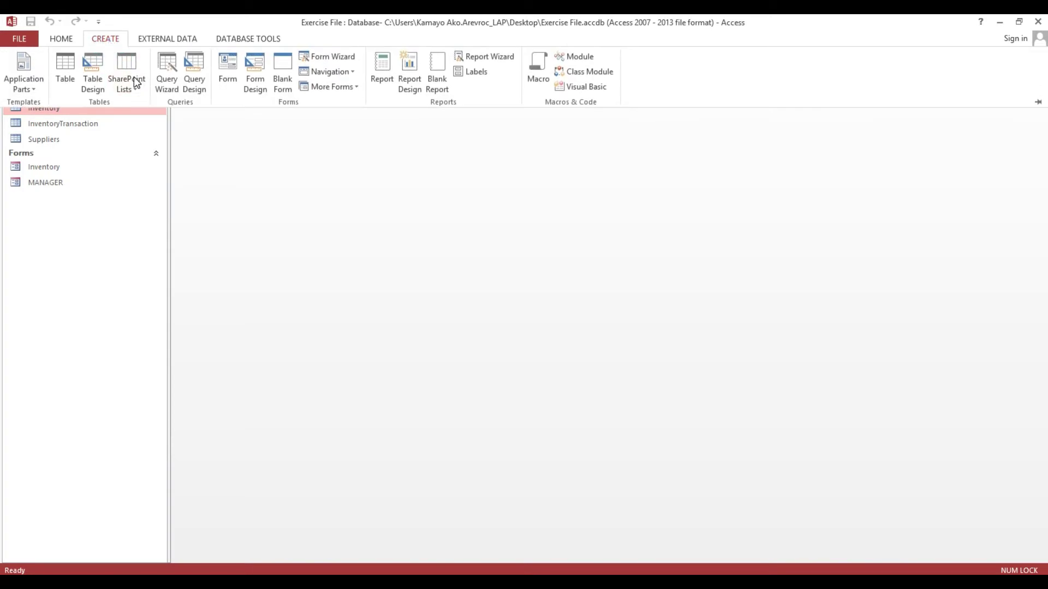
pyautogui.click(91, 73)
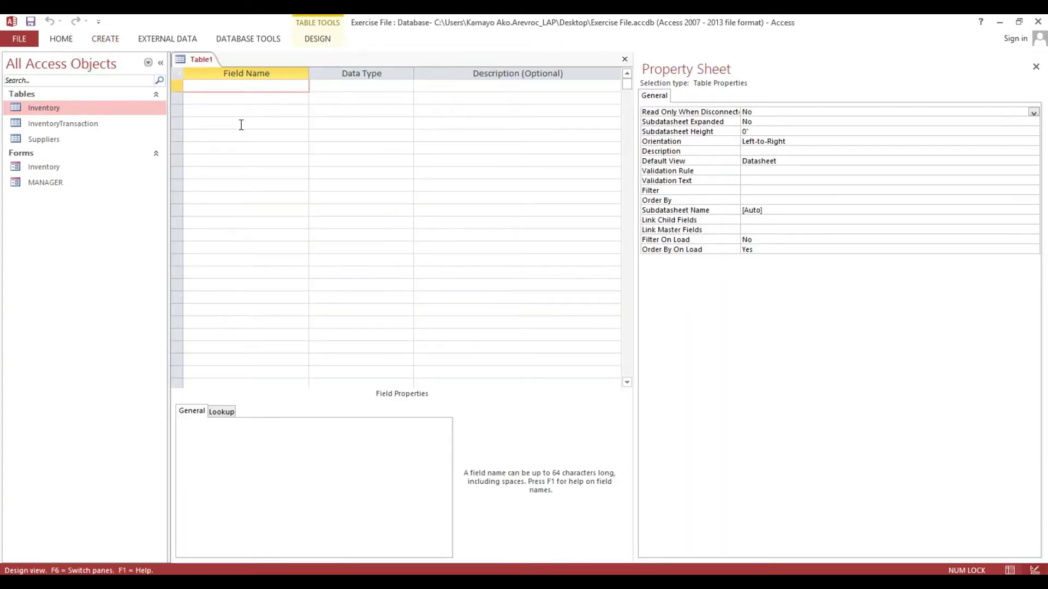
pyautogui.write('Order')
pyautogui.write('Number')
pyautogui.press('Tab')
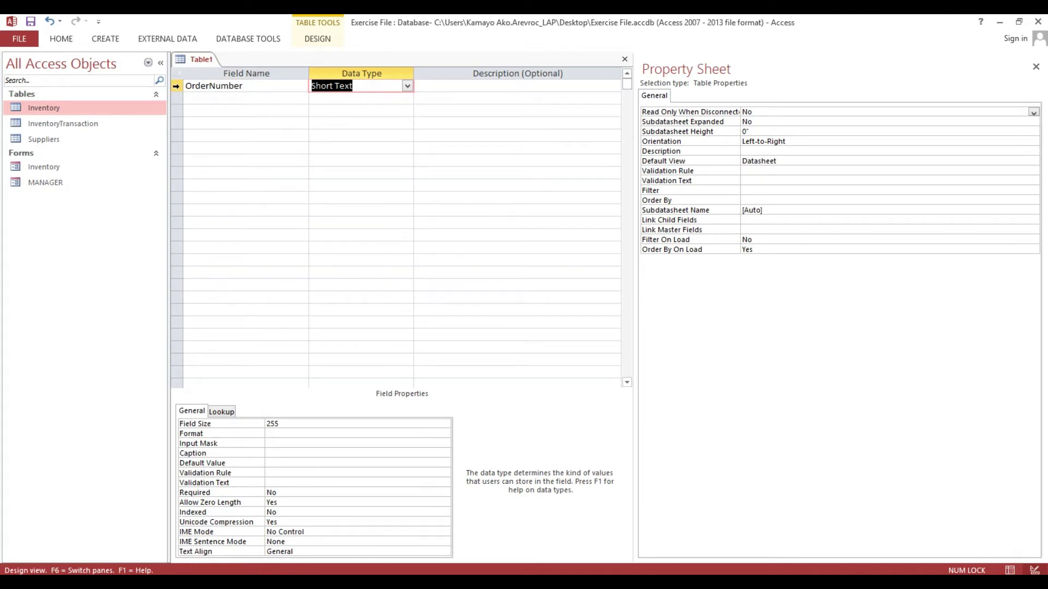
pyautogui.rightClick(177, 85)
pyautogui.click(188, 96)
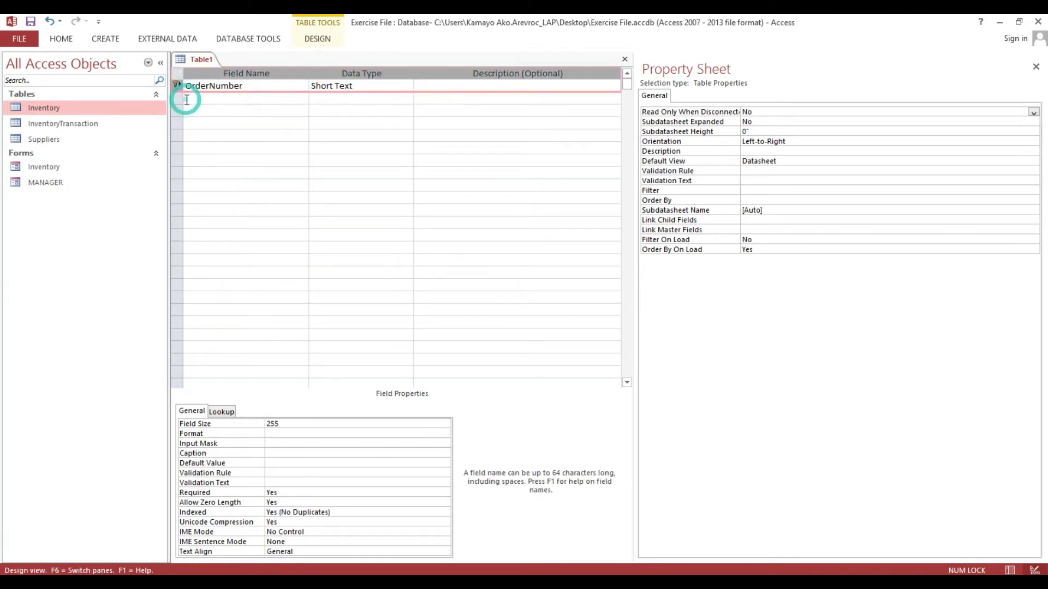
pyautogui.click(222, 96)
# Step: Add an OrderDate Date/Time field with its Default Value set to Date()
pyautogui.write('O')
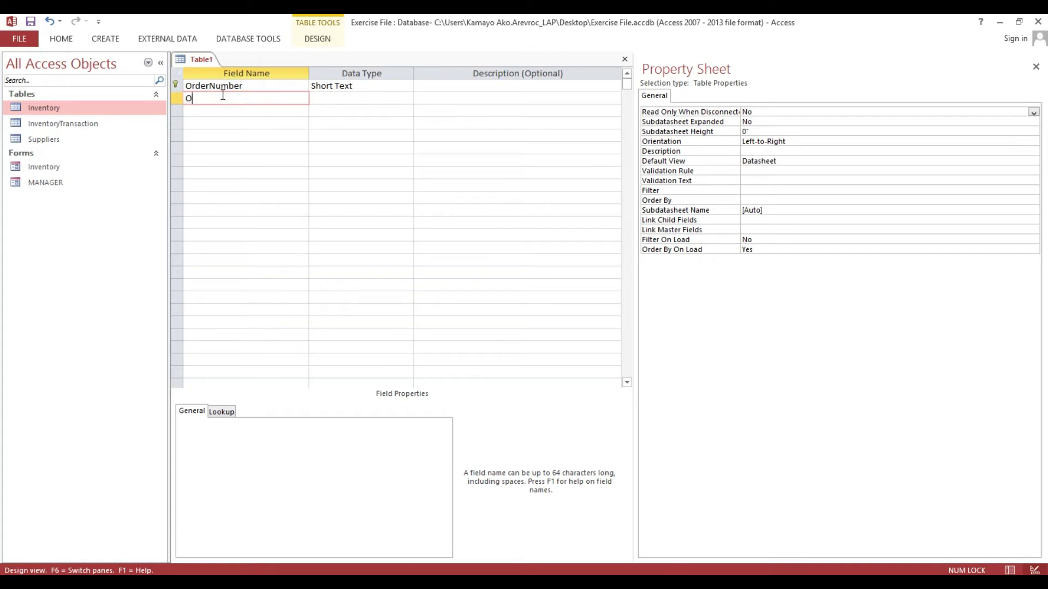
pyautogui.write('rder')
pyautogui.write('Date')
pyautogui.press('Tab')
pyautogui.write('d')
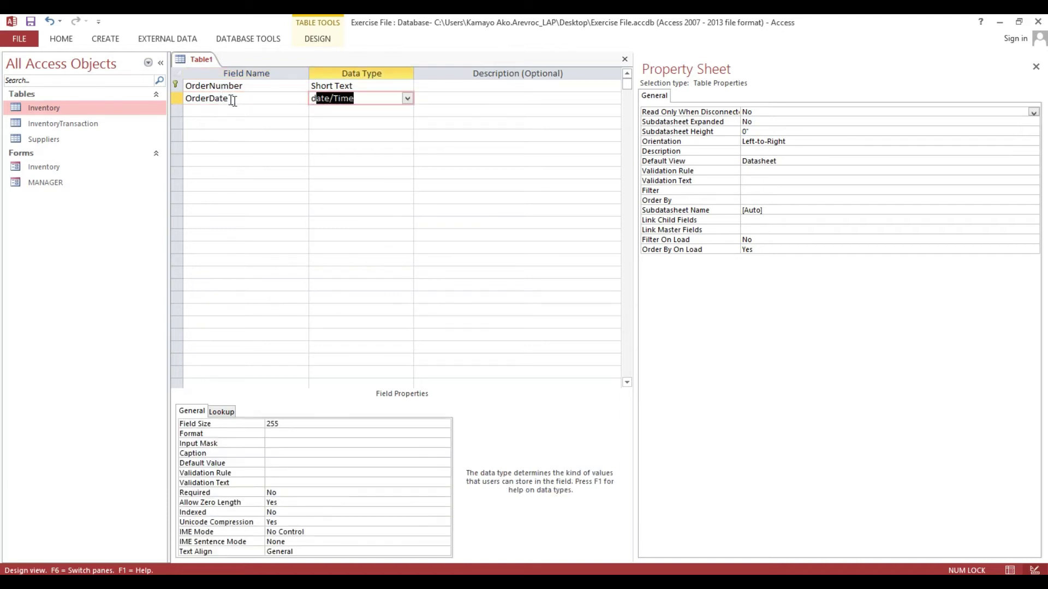
pyautogui.click(286, 102)
pyautogui.click(326, 98)
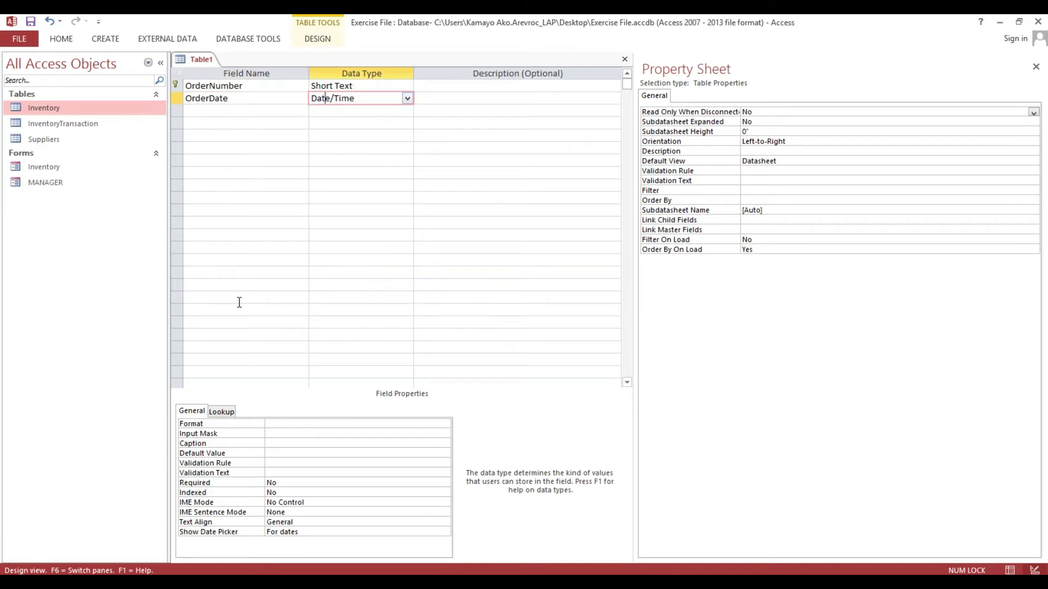
pyautogui.click(205, 457)
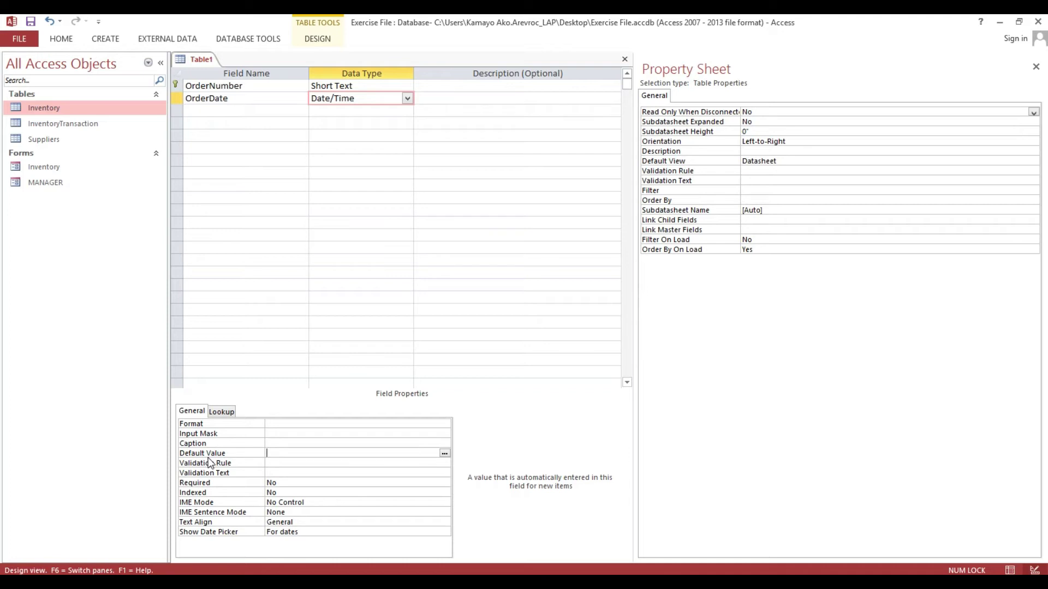
pyautogui.write('Date(')
pyautogui.click(210, 462)
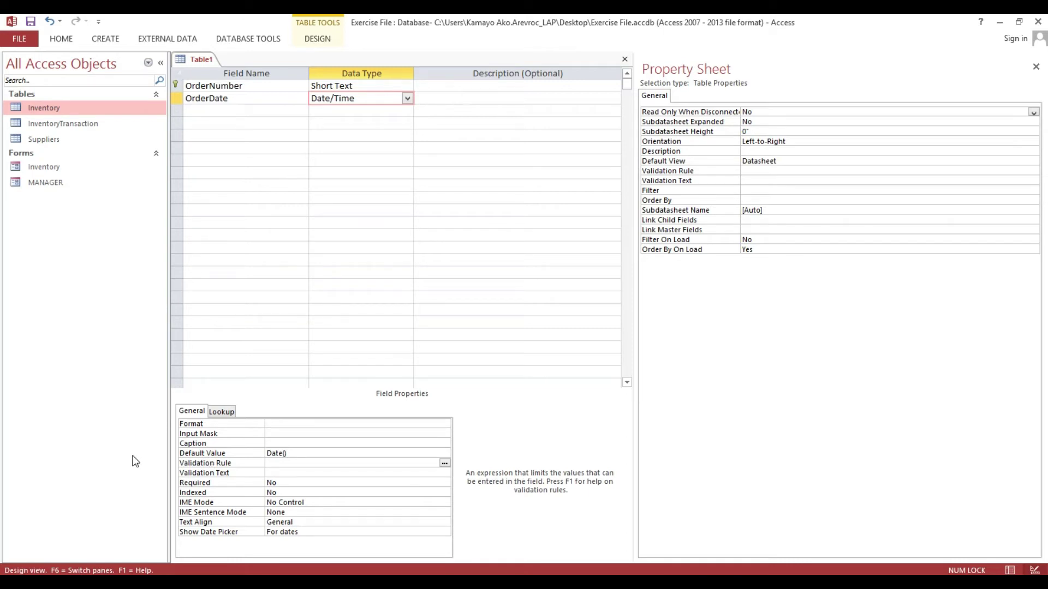
# Step: Make OrderDate required with rule DateValue([OrderDate]) and message 'Date cannot contain a non-zero time of day.'
pyautogui.write('Date')
pyautogui.write('V')
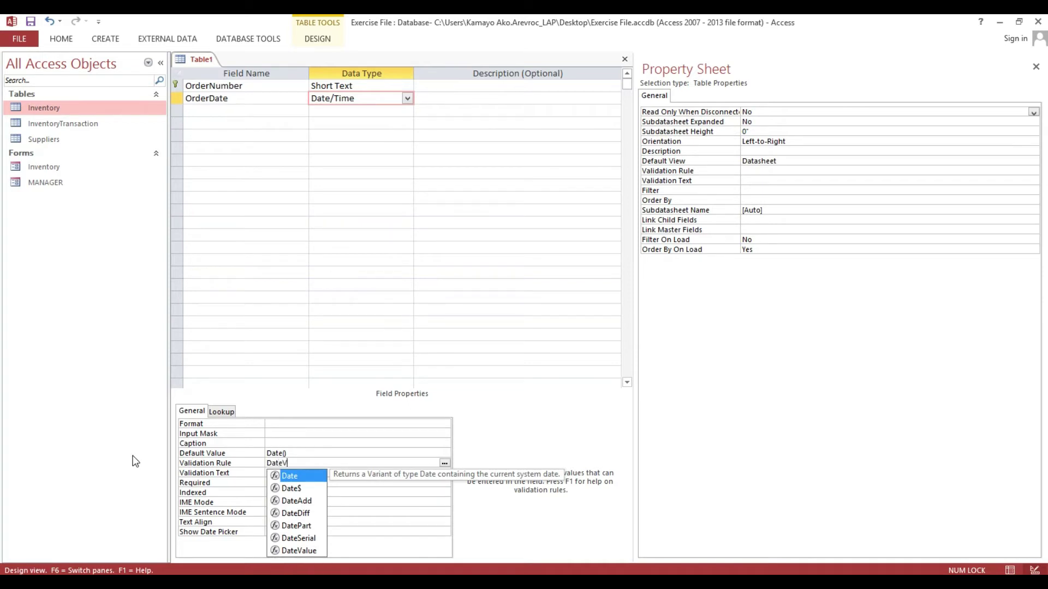
pyautogui.write('alue')
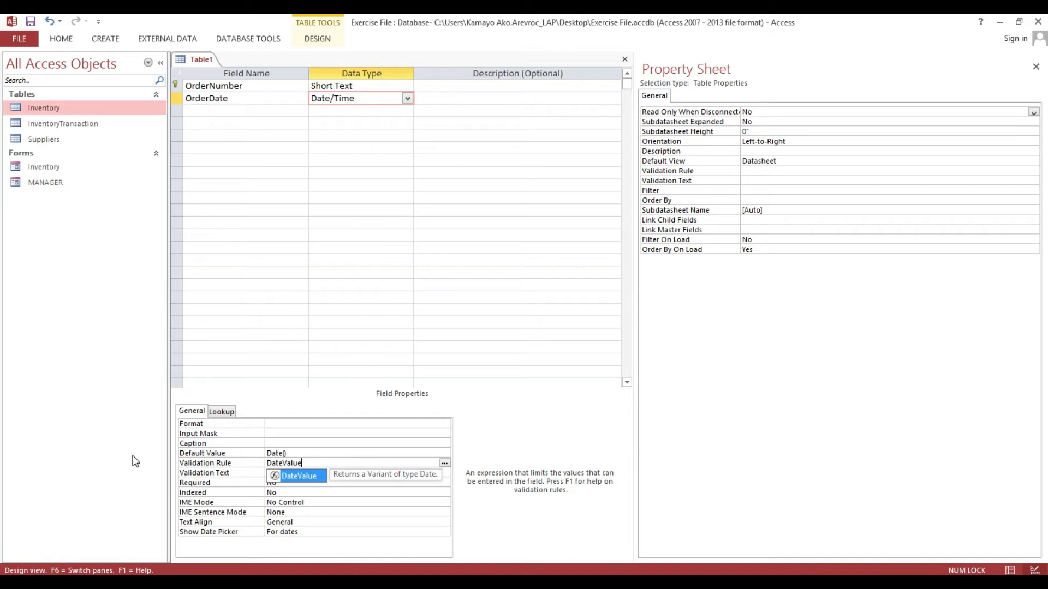
pyautogui.write('([')
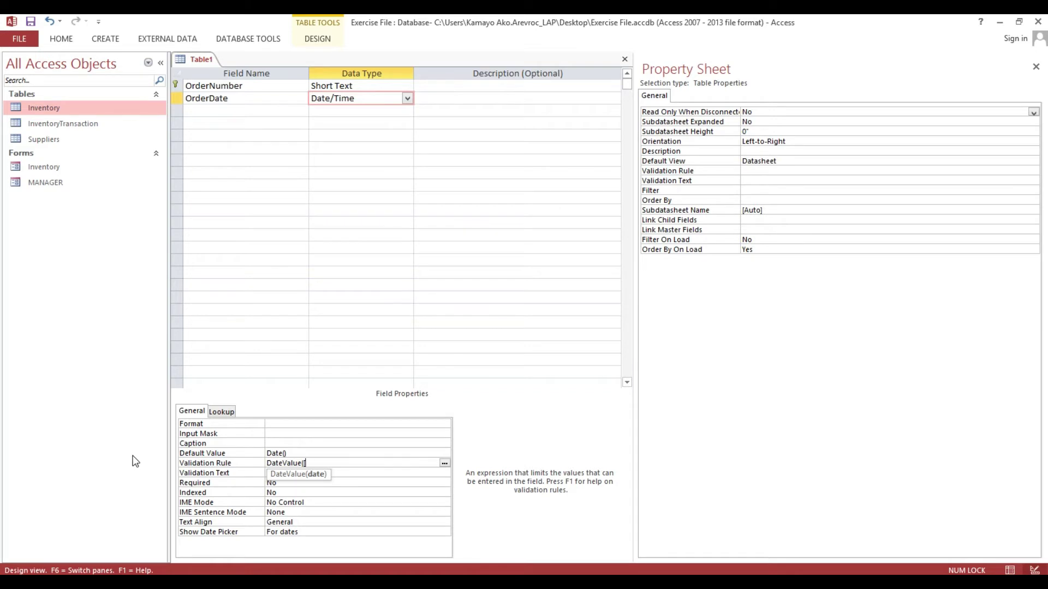
pyautogui.write('OrderD')
pyautogui.write('ate]')
pyautogui.write(')')
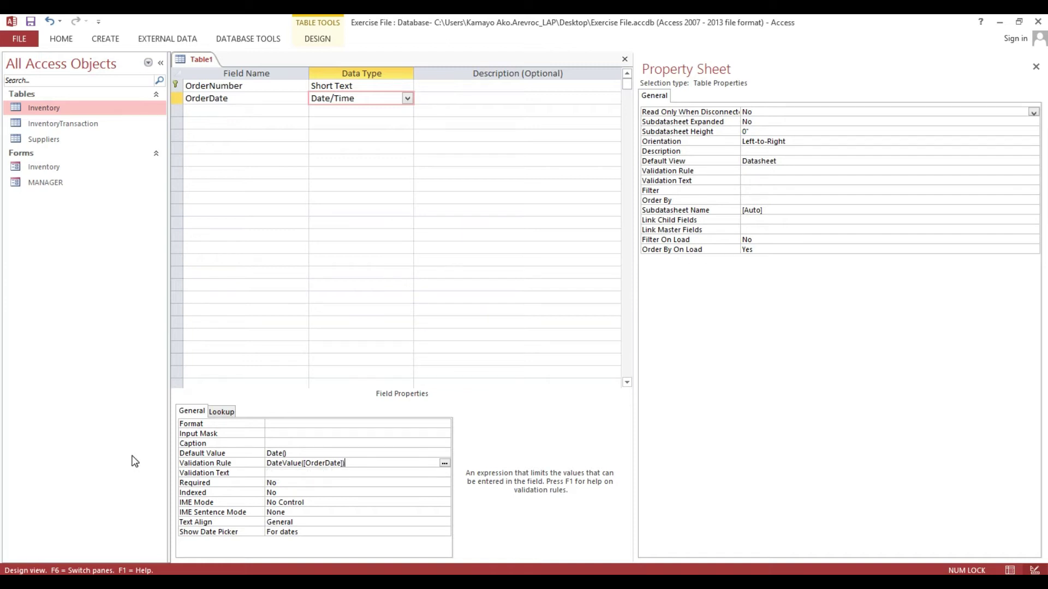
pyautogui.click(278, 475)
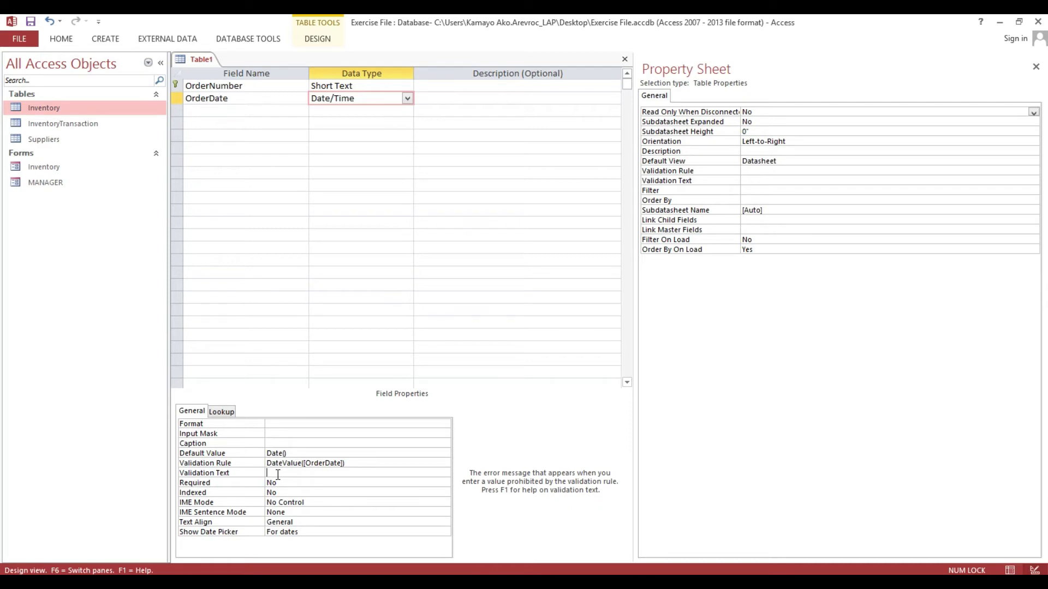
pyautogui.write('Date ')
pyautogui.write('cannot ')
pyautogui.write('cont')
pyautogui.write('ain ')
pyautogui.write('a non-')
pyautogui.write('zero ')
pyautogui.write('time of day')
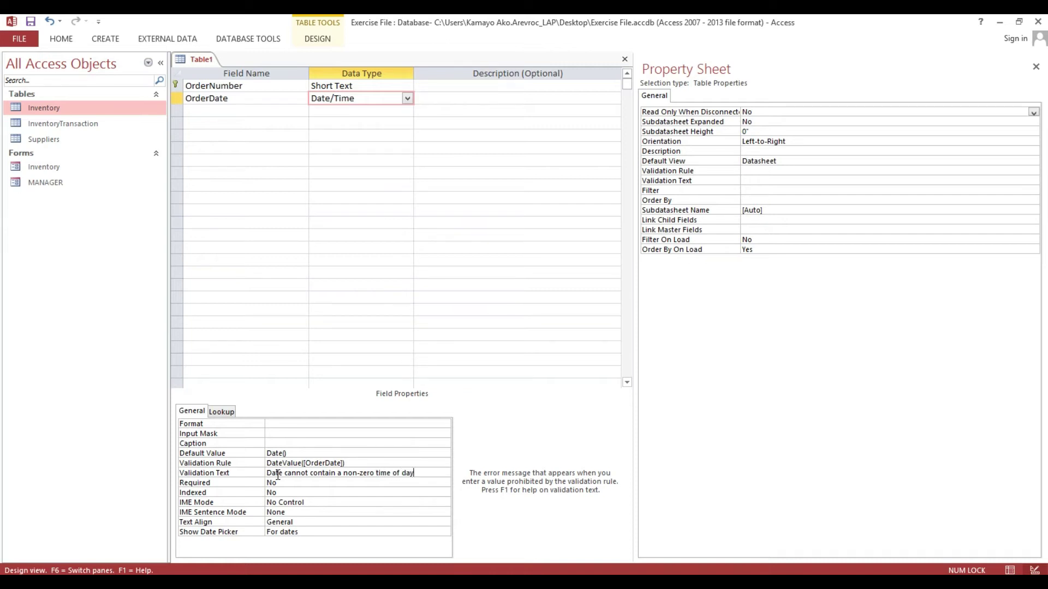
pyautogui.write('.')
pyautogui.doubleClick(313, 483)
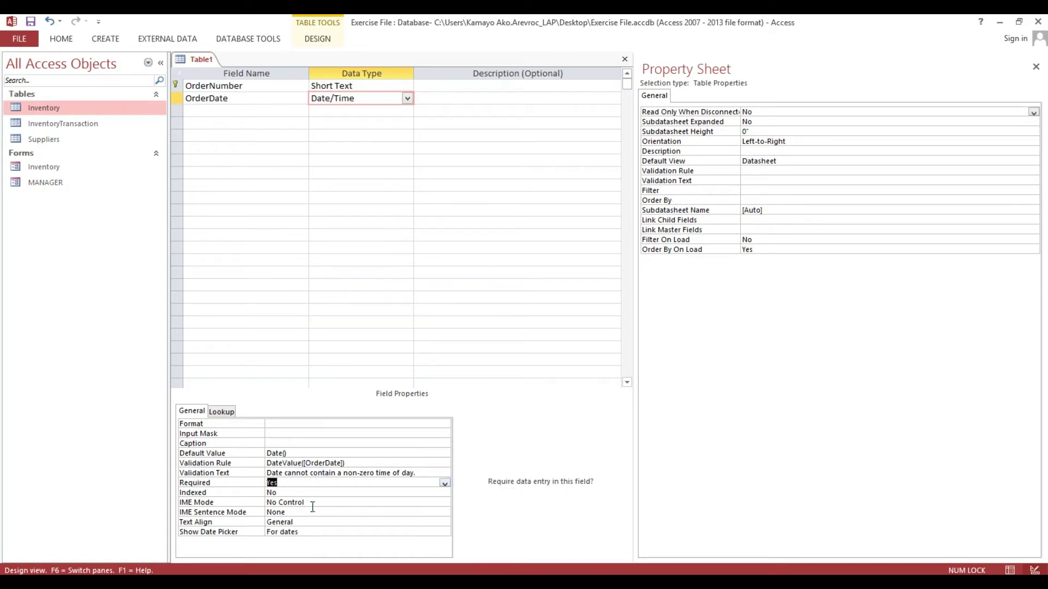
pyautogui.click(269, 111)
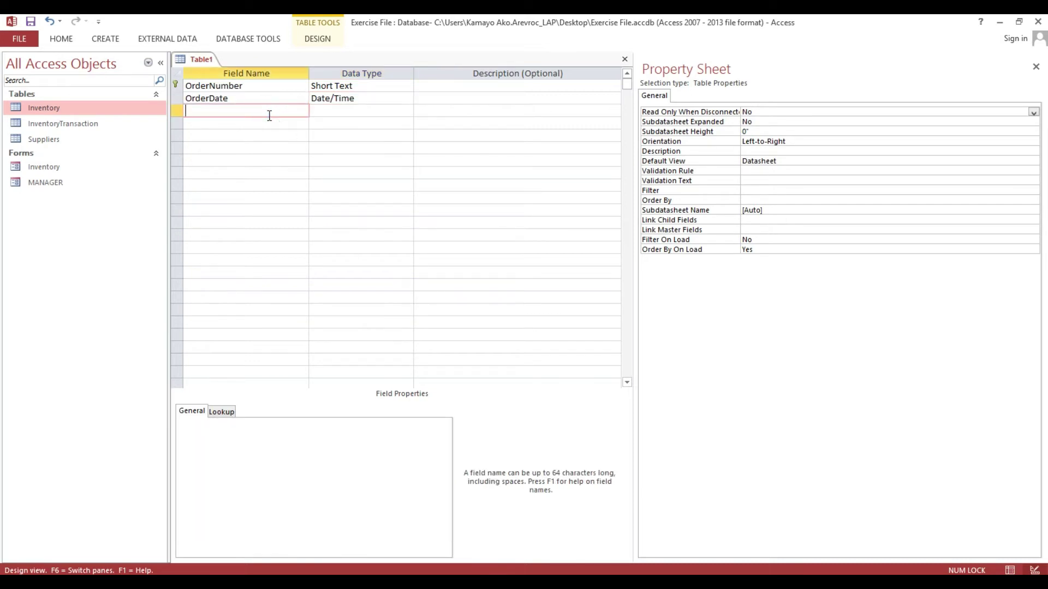
# Step: Add a SupplierID field with the Number data type
pyautogui.write('Suppli')
pyautogui.write('e')
pyautogui.write('r')
pyautogui.press('capslock')
pyautogui.write('ID')
pyautogui.press('Tab')
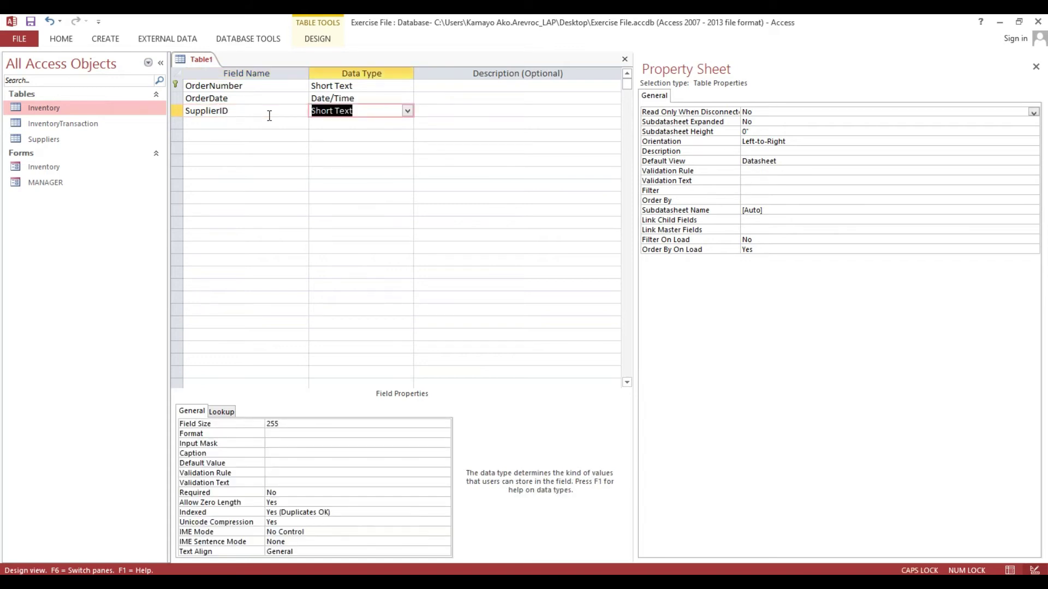
pyautogui.write('Number')
pyautogui.click(358, 102)
pyautogui.click(355, 111)
pyautogui.click(270, 112)
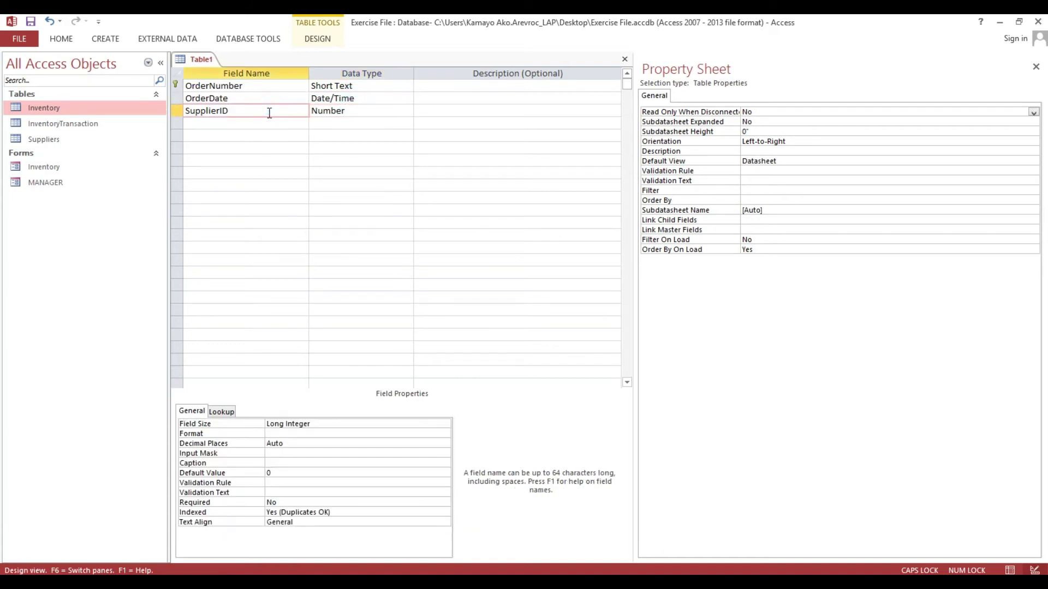
# Step: Save the table as PurchaseOrder, close it, and start a new table in Design View
pyautogui.hotkey('ctrl', 's')
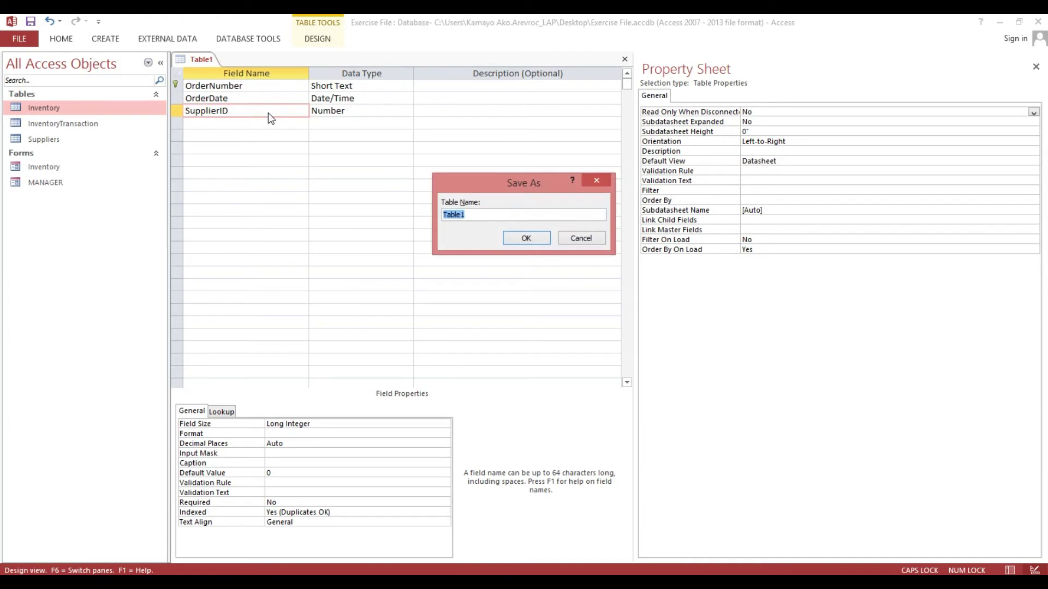
pyautogui.write('pU')
pyautogui.press('BackSpace')
pyautogui.press('BackSpace')
pyautogui.press('capslock')
pyautogui.write('Pur')
pyautogui.write('chase')
pyautogui.write('Order')
pyautogui.click(506, 238)
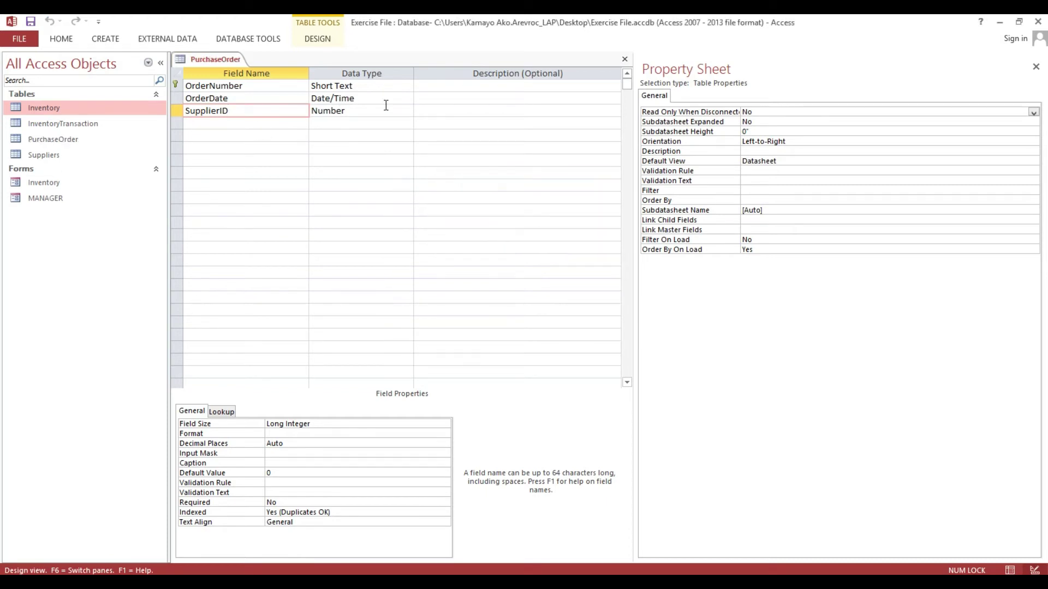
pyautogui.click(626, 62)
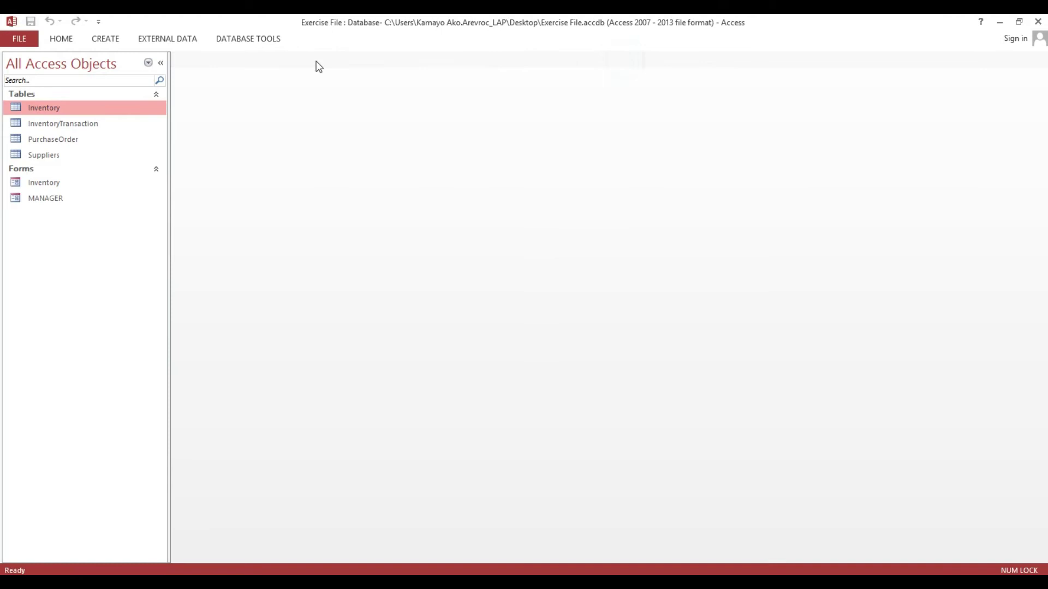
pyautogui.click(104, 39)
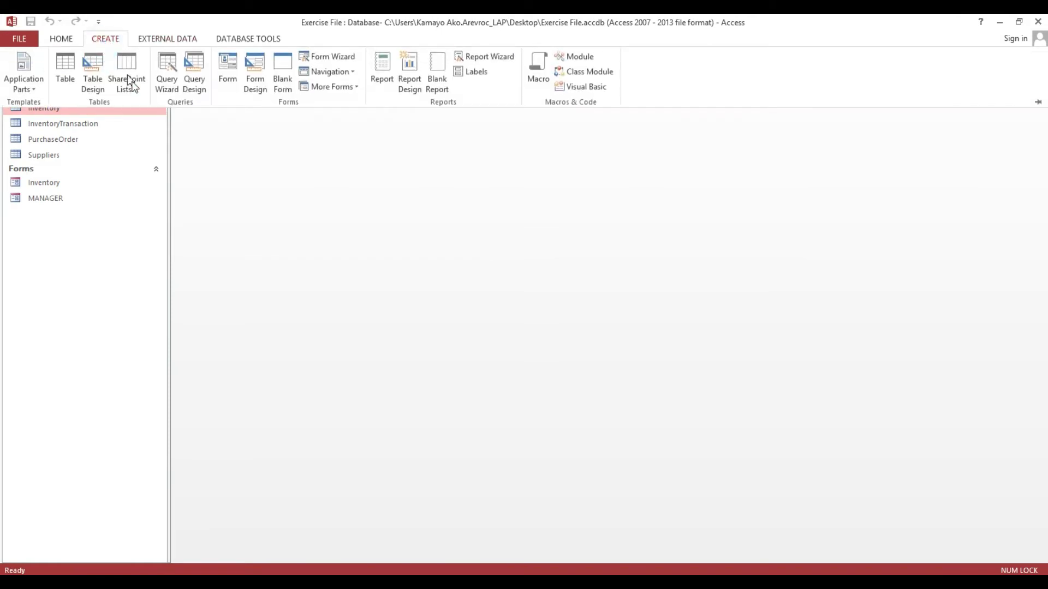
pyautogui.click(99, 80)
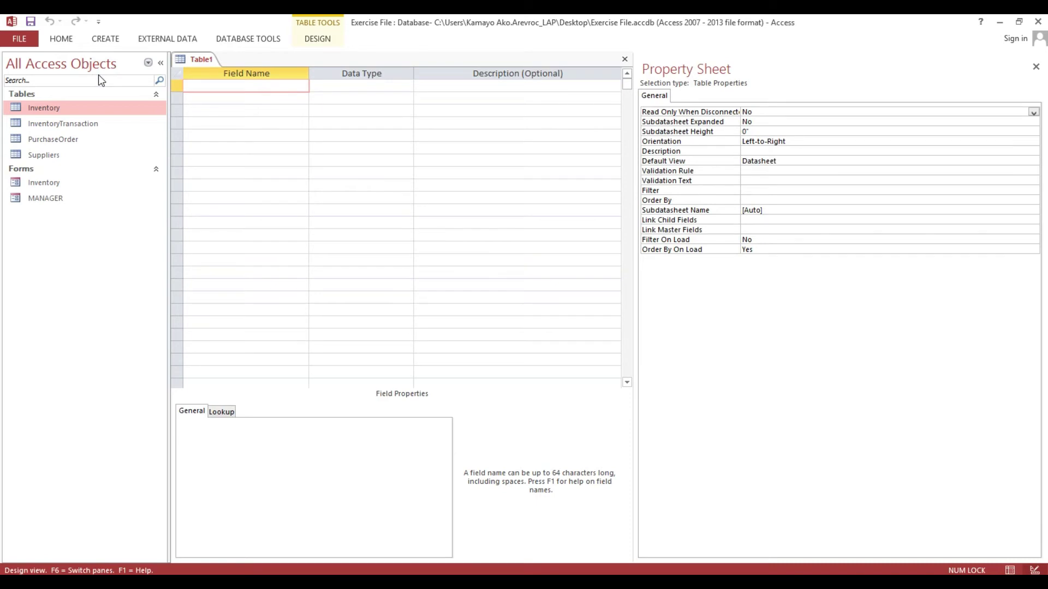
# Step: Add an OrderNumber Short Text field with field size 14
pyautogui.write('O')
pyautogui.write('rder')
pyautogui.write('Number')
pyautogui.press('Tab')
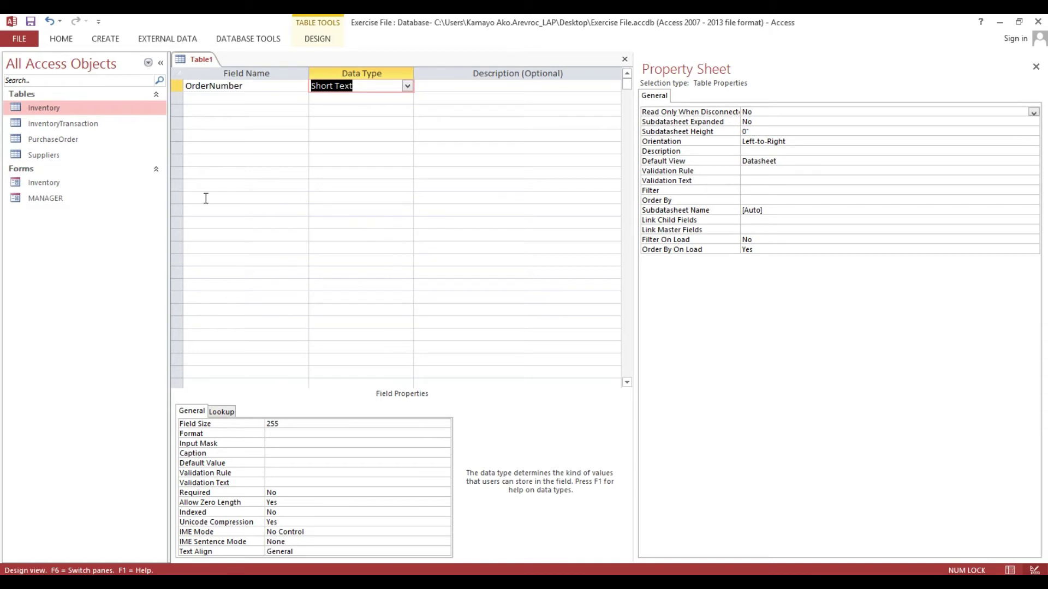
pyautogui.click(294, 424)
pyautogui.write('14')
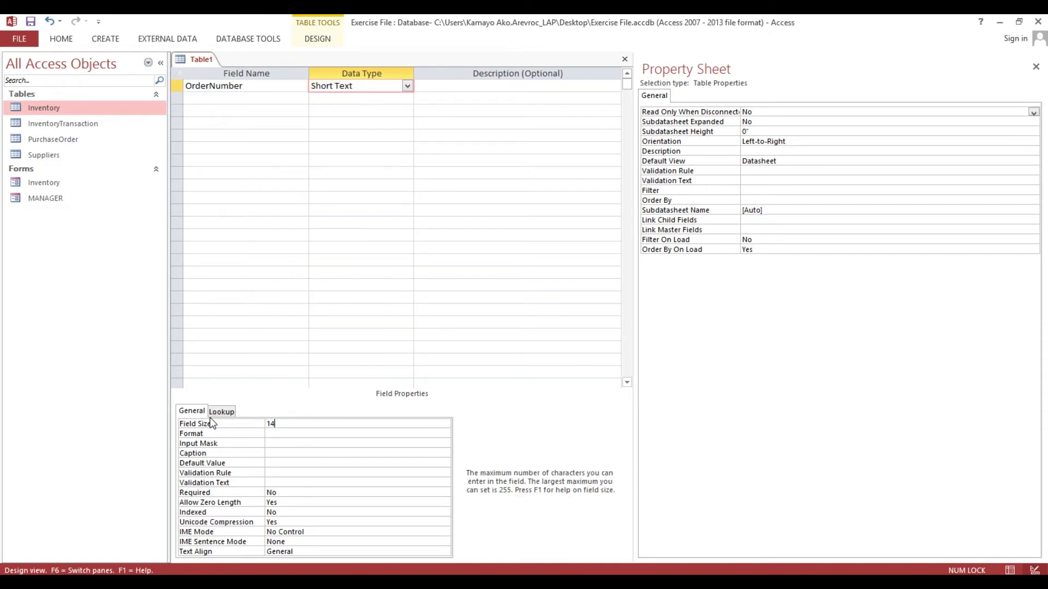
pyautogui.click(279, 433)
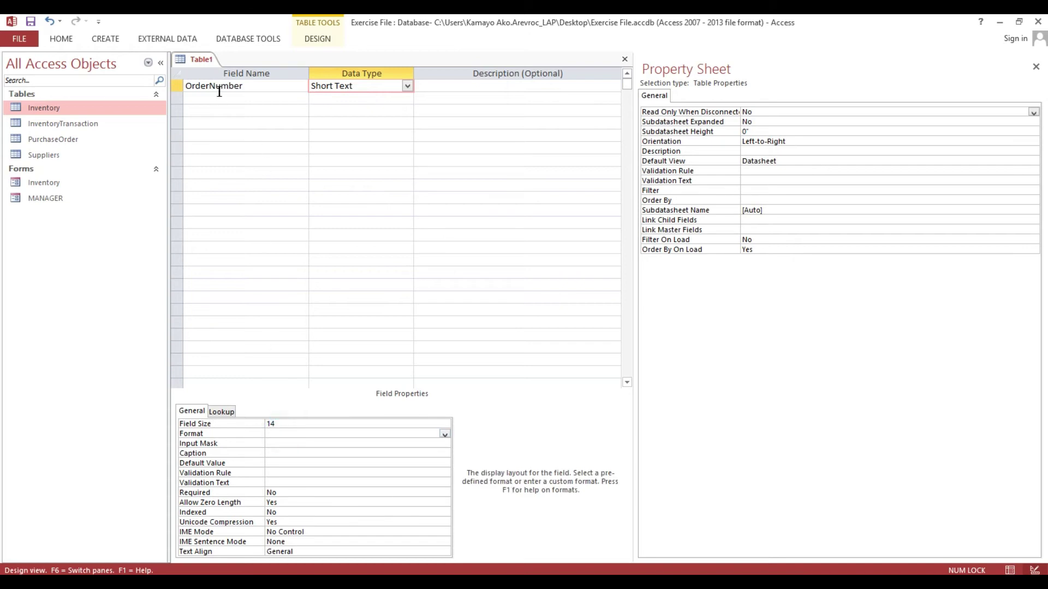
# Step: Add a second field named ItemCode
pyautogui.click(243, 97)
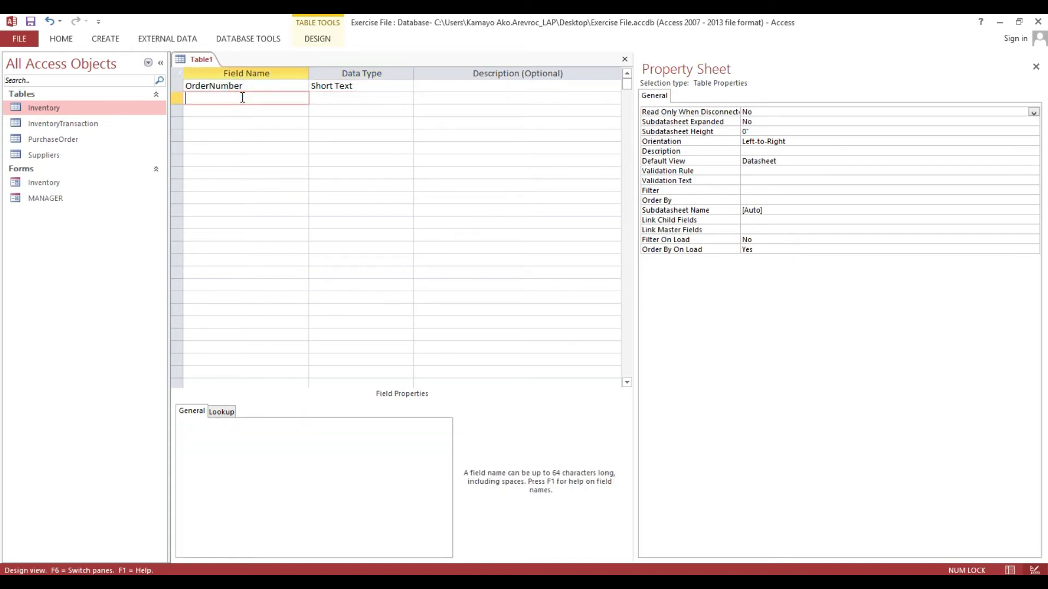
pyautogui.write('Invento')
pyautogui.press('BackSpace')
pyautogui.press('BackSpace')
pyautogui.press('BackSpace')
pyautogui.press('BackSpace')
pyautogui.press('BackSpace')
pyautogui.write('tem')
pyautogui.write('Code')
pyautogui.press('Tab')
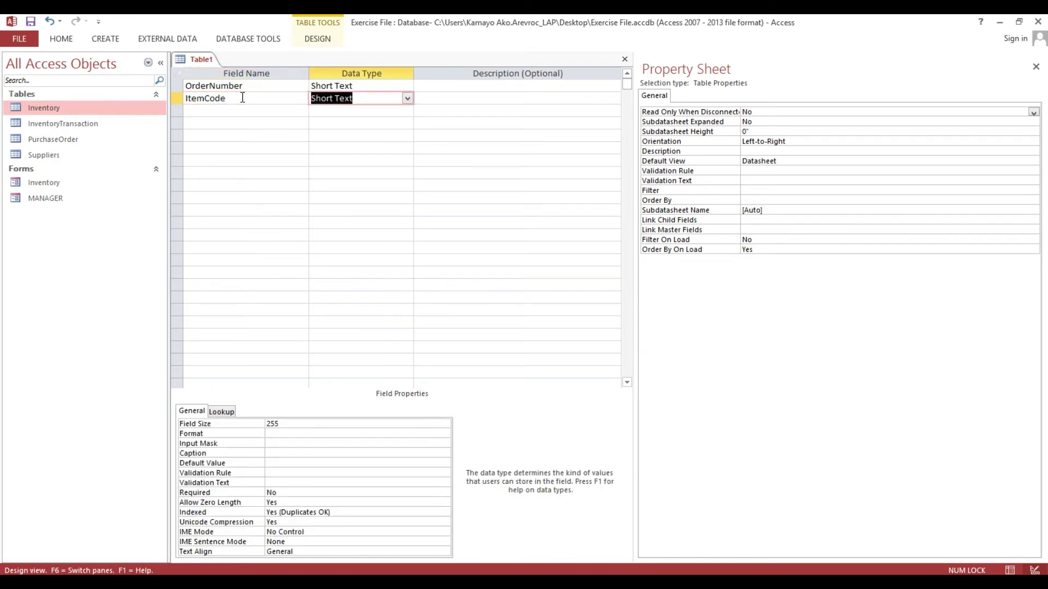
# Step: Check ItemCode's type in the Inventory design, then set Table1's ItemCode to Number
pyautogui.rightClick(55, 108)
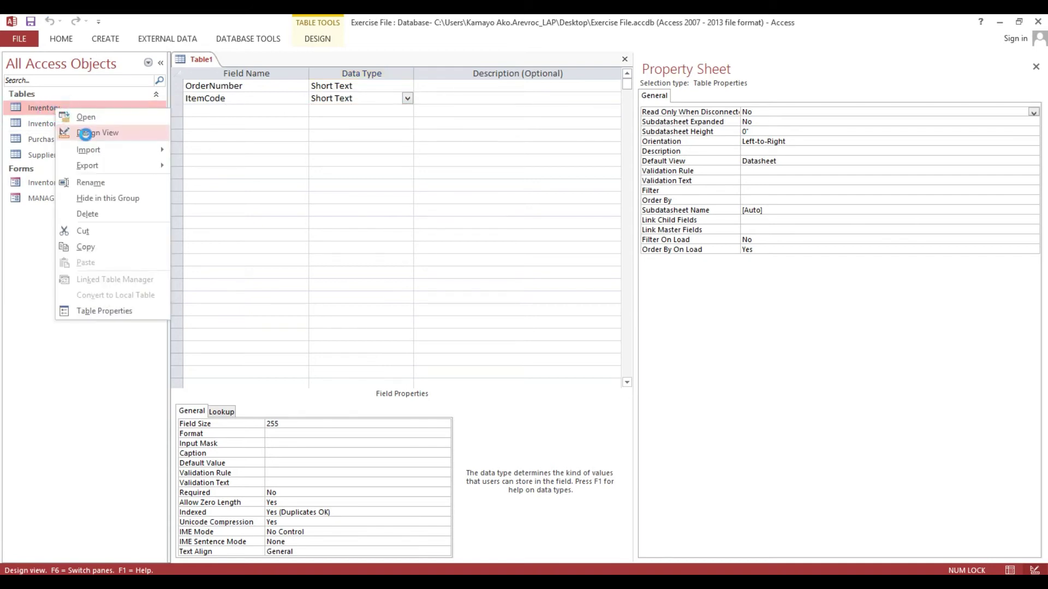
pyautogui.click(82, 132)
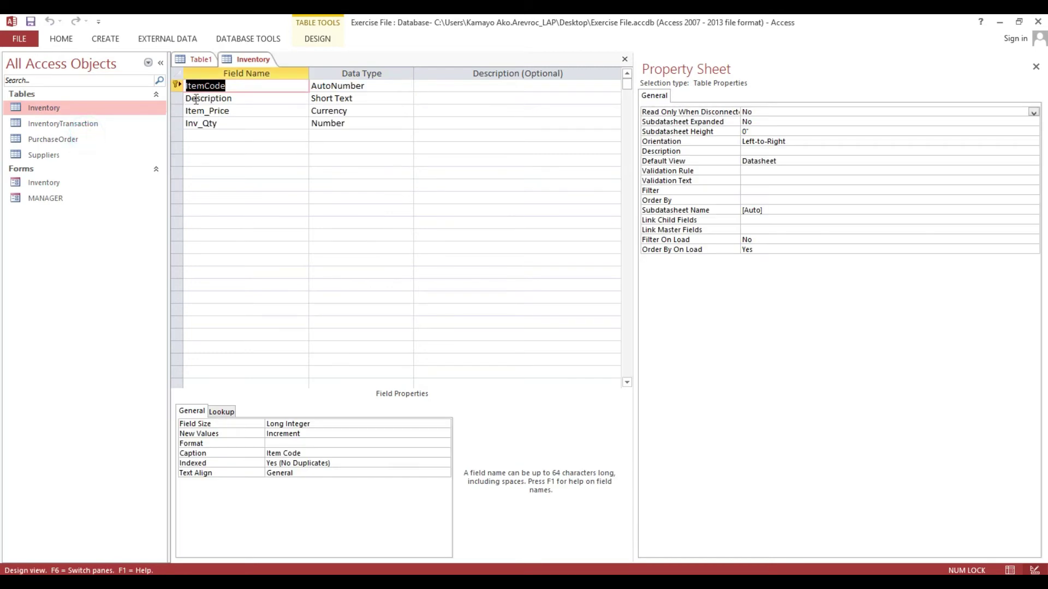
pyautogui.click(625, 59)
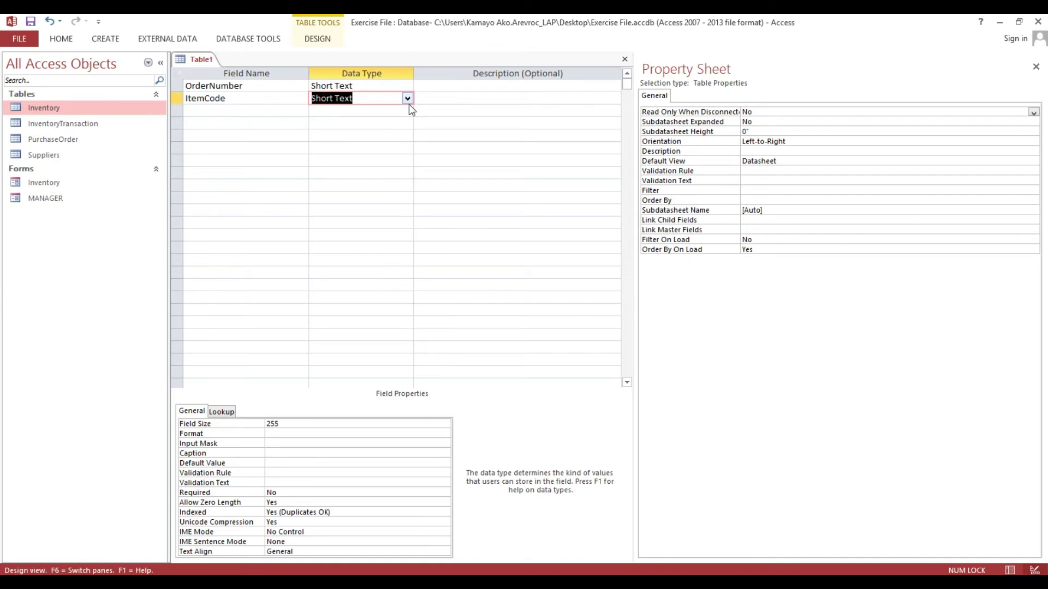
pyautogui.write('number')
pyautogui.click(177, 86)
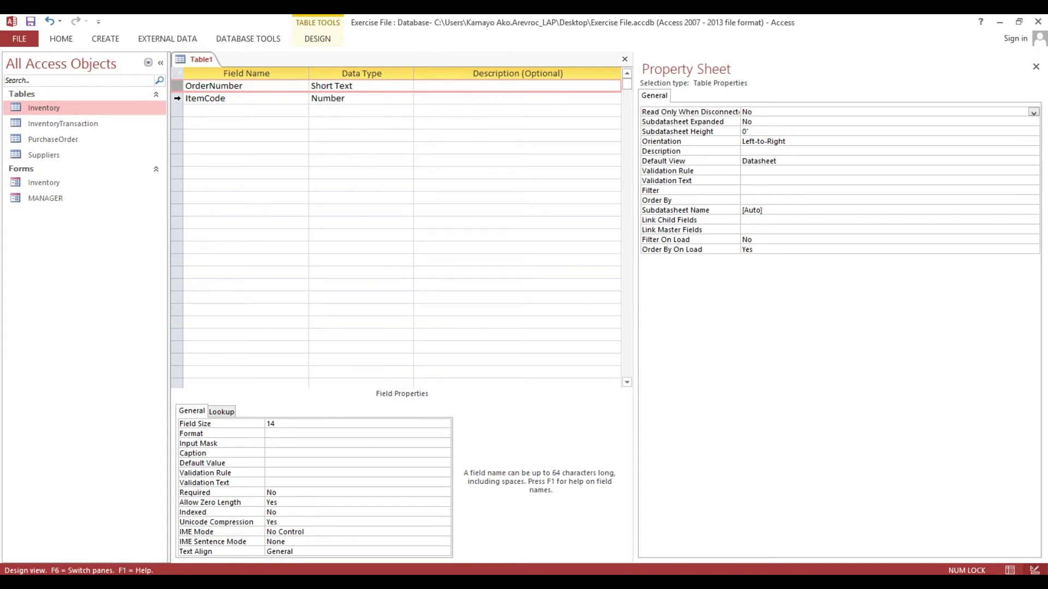
pyautogui.keyDown('shift'); pyautogui.click(177, 98); pyautogui.keyUp('shift')
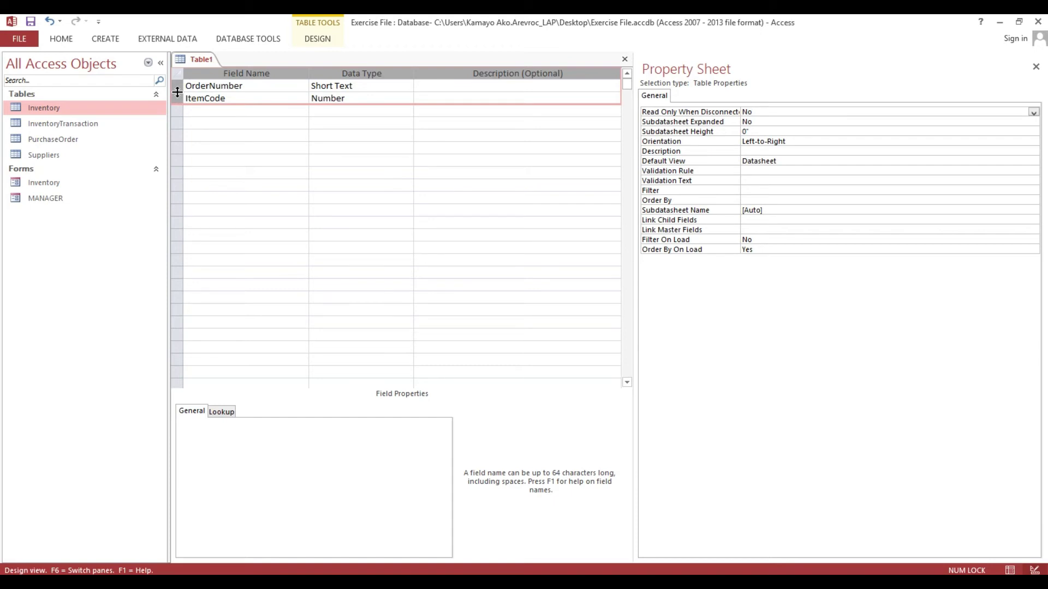
# Step: Set OrderNumber plus ItemCode as the composite primary key and review both fields' properties
pyautogui.rightClick(177, 92)
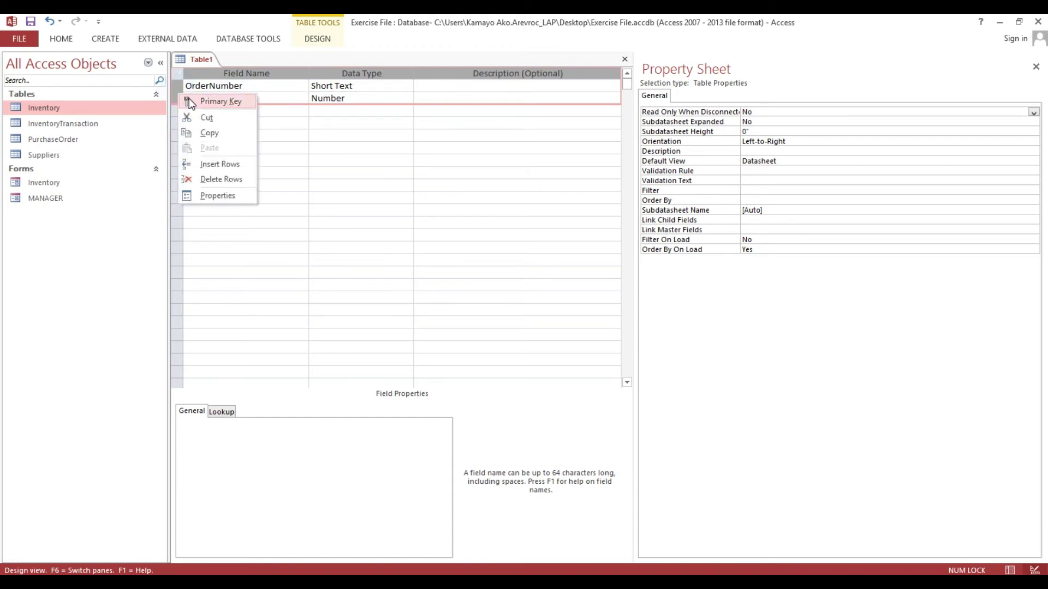
pyautogui.click(189, 99)
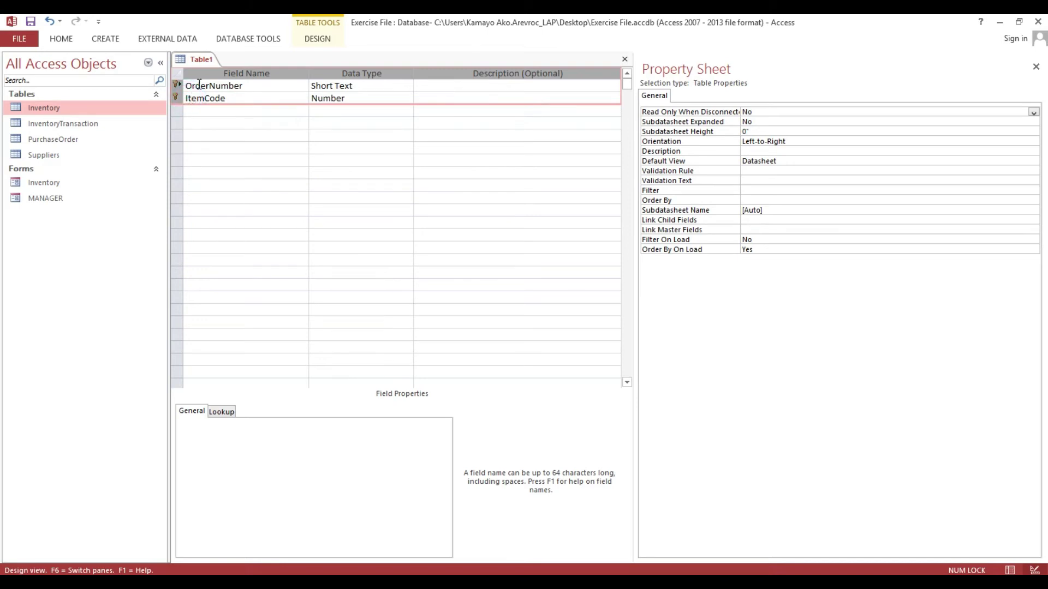
pyautogui.click(203, 99)
pyautogui.click(210, 85)
pyautogui.click(209, 98)
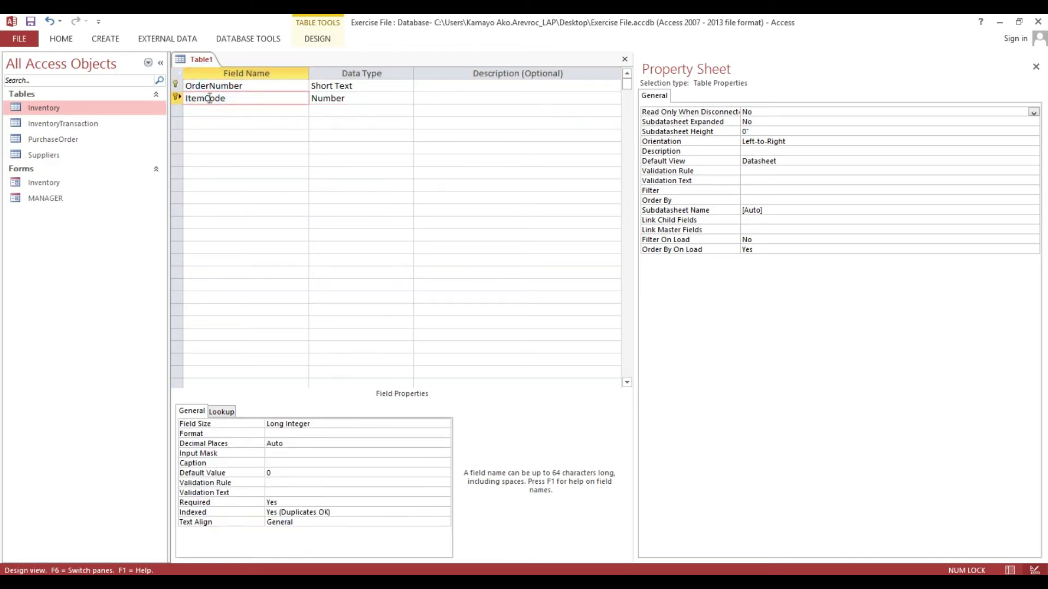
pyautogui.click(211, 85)
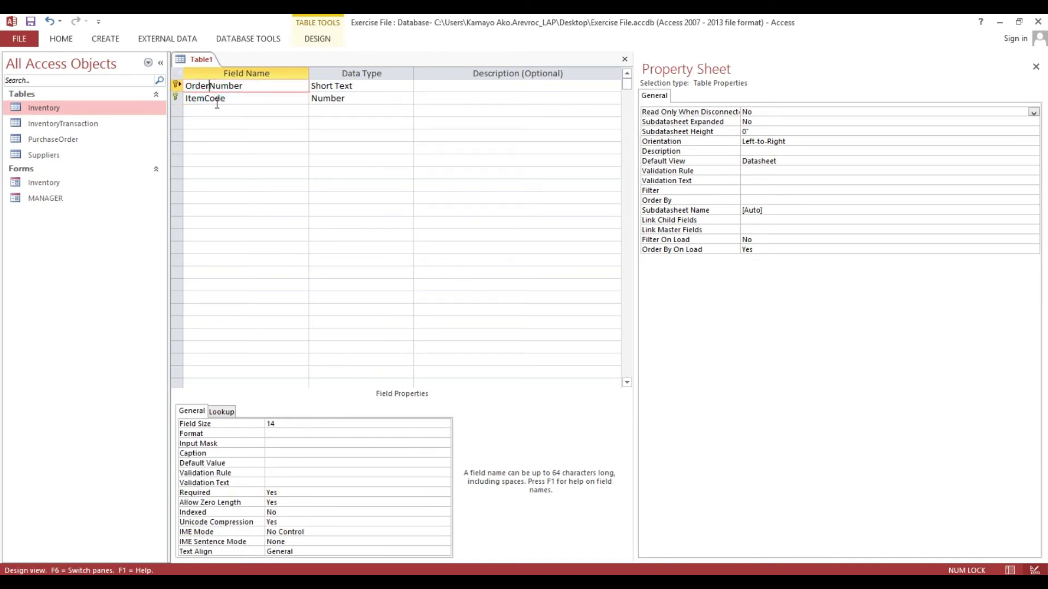
pyautogui.click(215, 100)
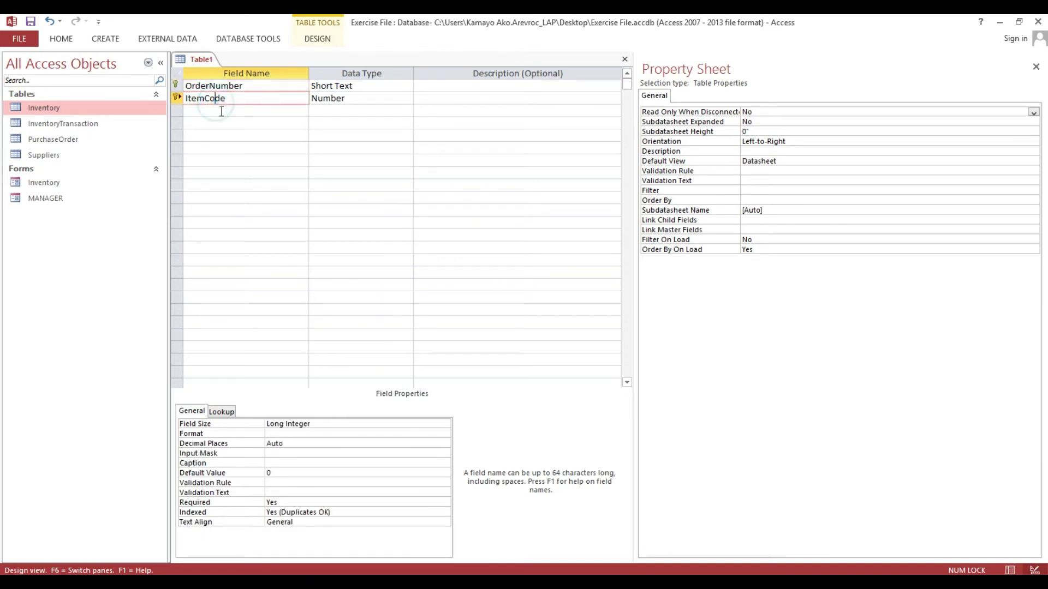
pyautogui.click(235, 85)
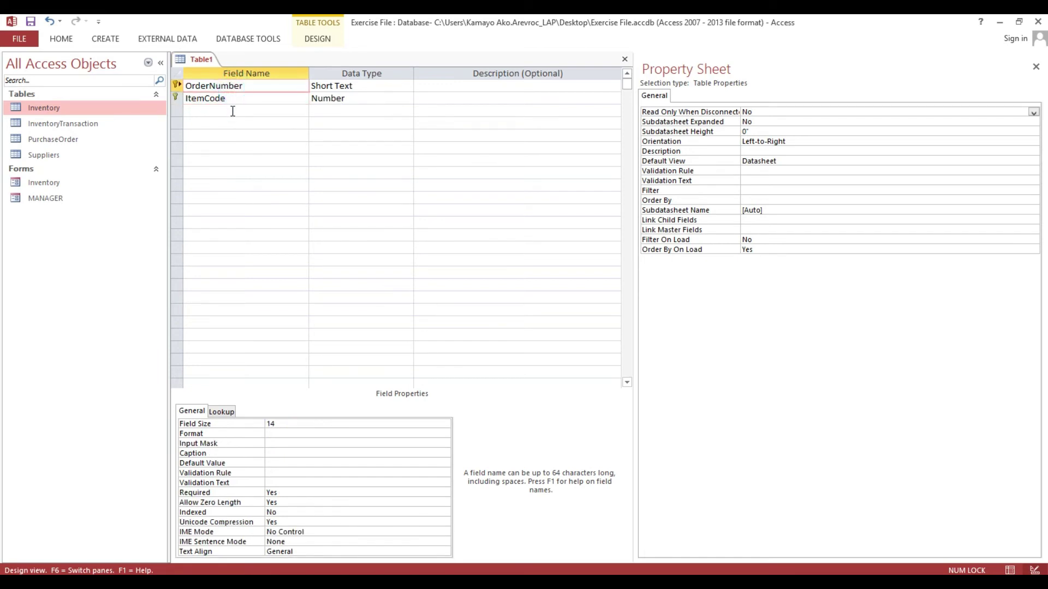
pyautogui.click(230, 108)
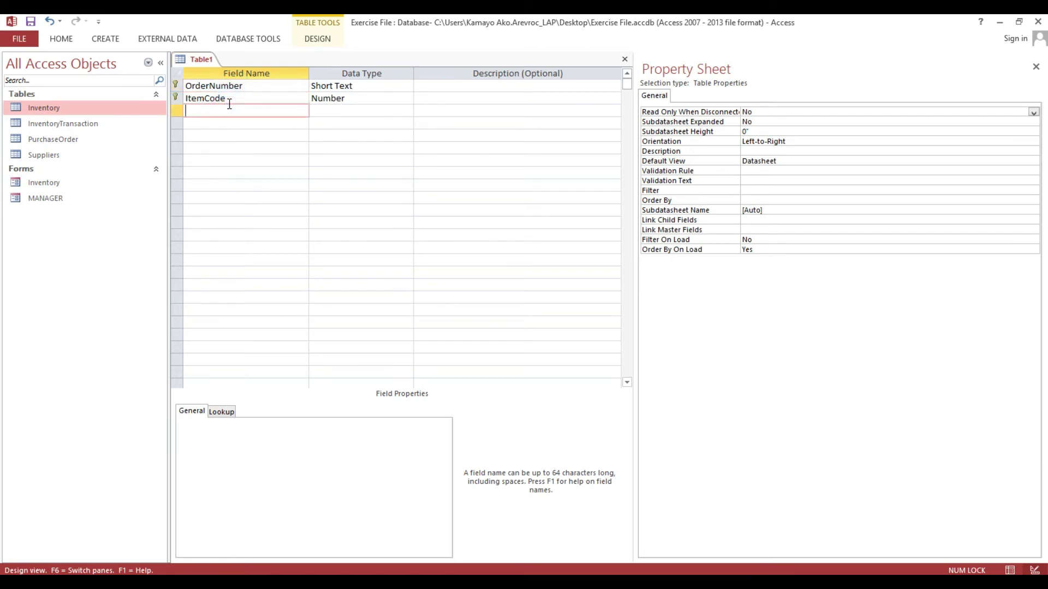
# Step: Add a Quantity field of type Number
pyautogui.write('Qua')
pyautogui.write('ntity')
pyautogui.press('Tab')
pyautogui.write('n')
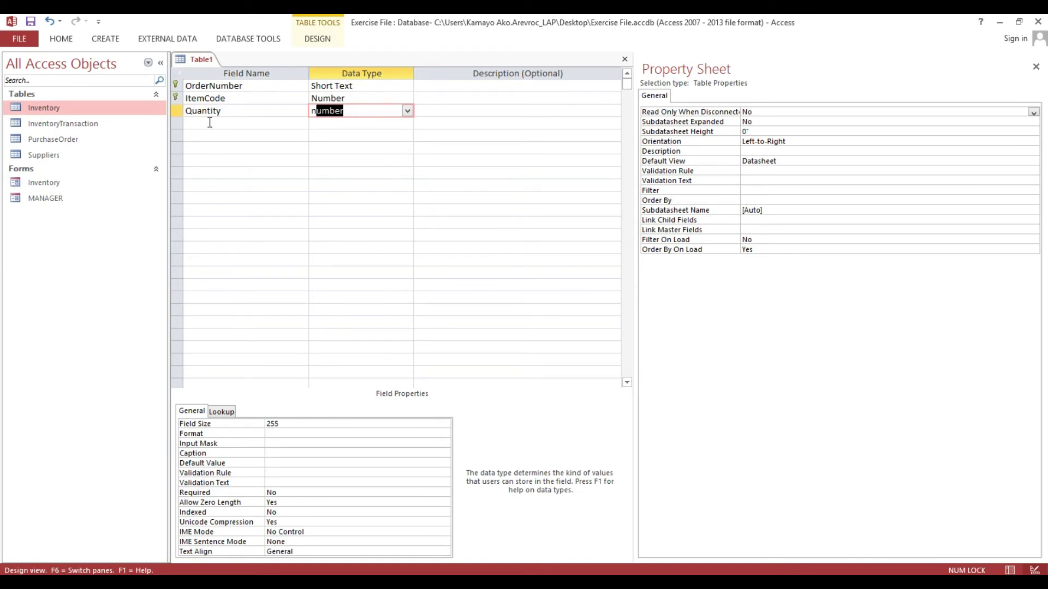
pyautogui.click(210, 123)
# Step: Add UnitPrice as a Currency field with Standard format and 2 decimal places
pyautogui.write('U')
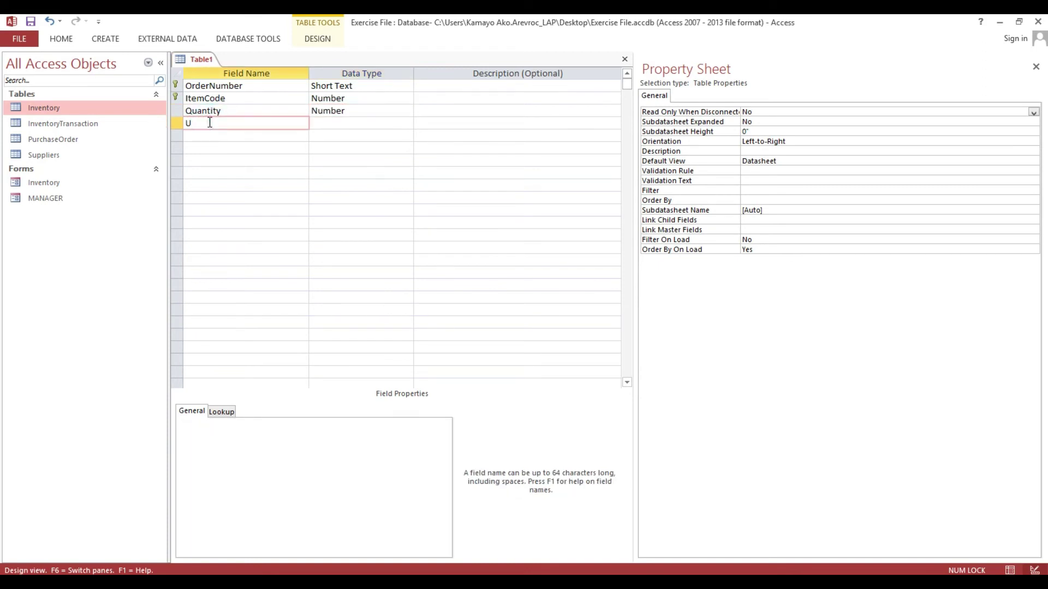
pyautogui.write('nit')
pyautogui.write('Price')
pyautogui.press('Tab')
pyautogui.click(407, 123)
pyautogui.click(361, 187)
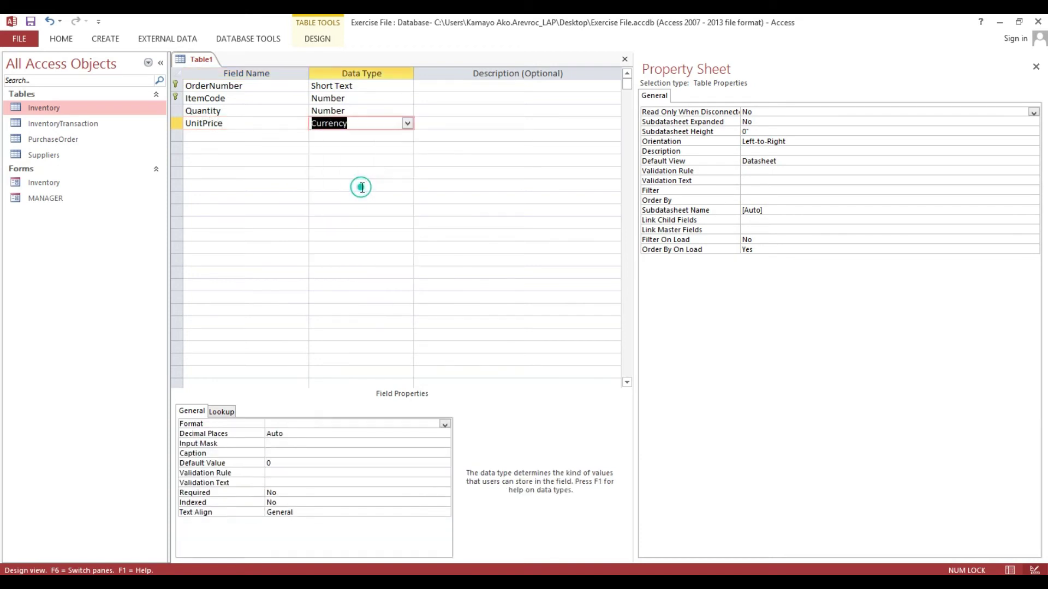
pyautogui.click(232, 425)
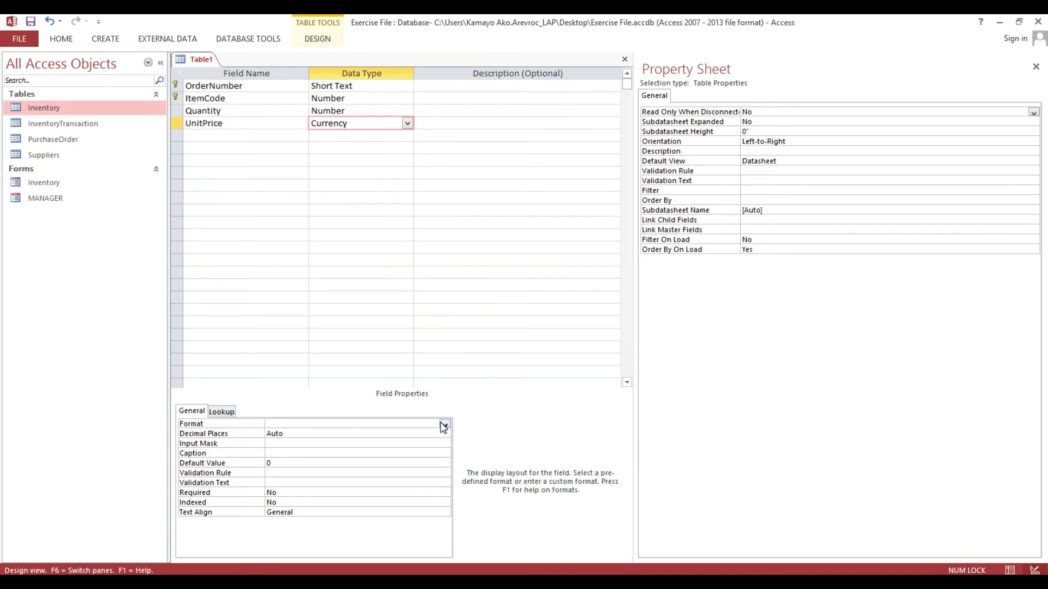
pyautogui.click(444, 426)
pyautogui.click(406, 472)
pyautogui.click(283, 434)
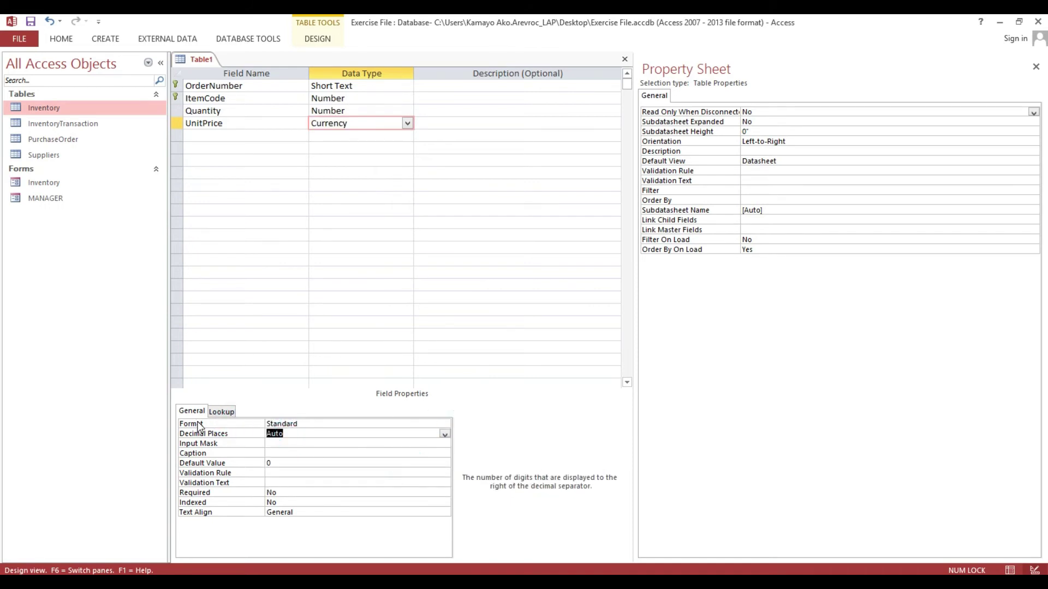
pyautogui.write('2')
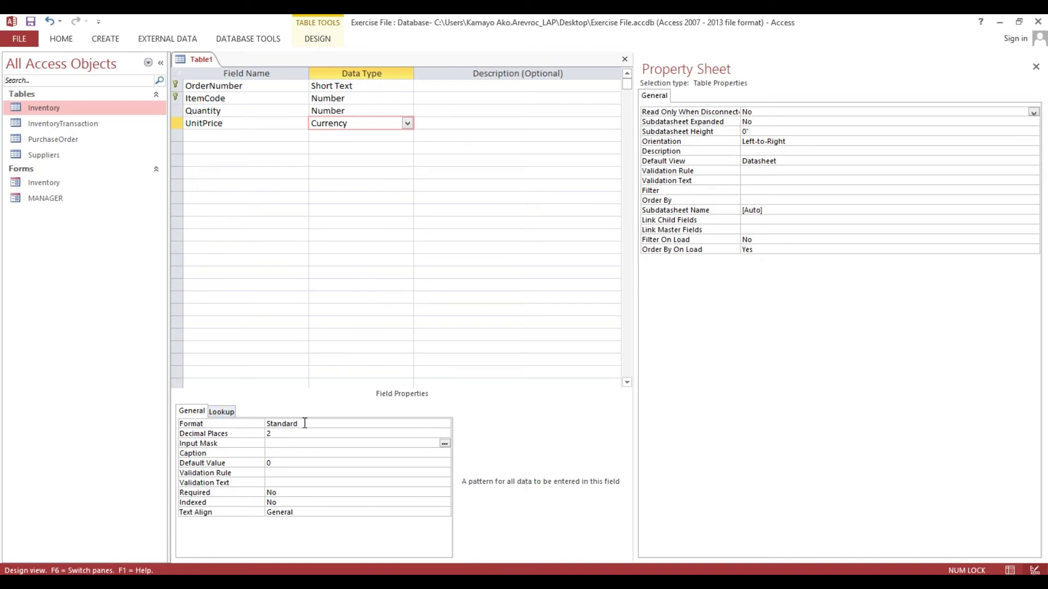
# Step: Change UnitPrice's format to #,##0.00;-#,##0.00 and save the table
pyautogui.click(304, 425)
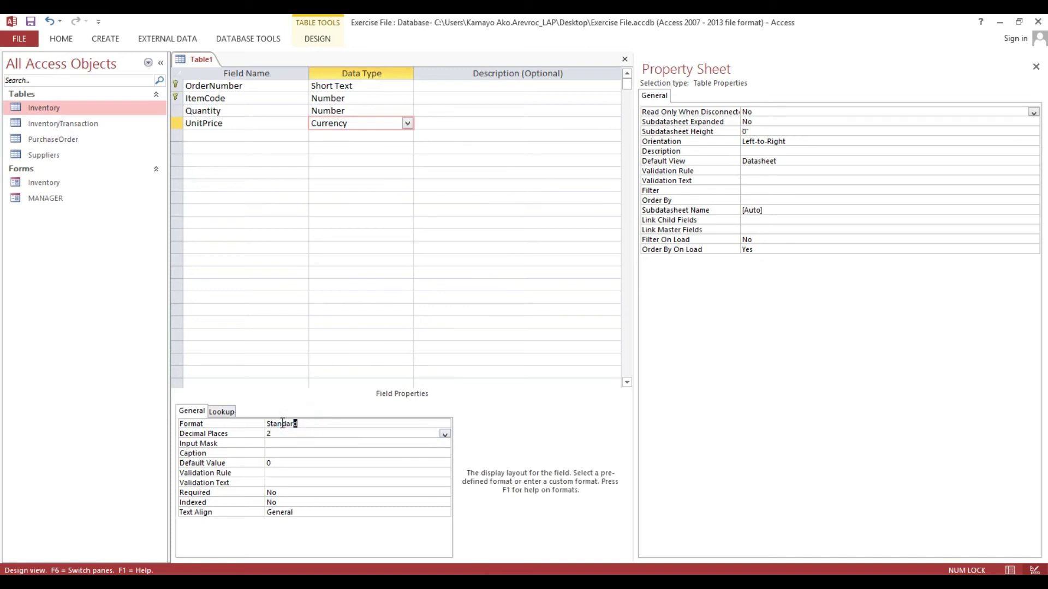
pyautogui.click(244, 423)
pyautogui.write('#,')
pyautogui.write('##')
pyautogui.write('0.')
pyautogui.write('0')
pyautogui.write('0;')
pyautogui.write('-')
pyautogui.write('#')
pyautogui.write(',')
pyautogui.write('##')
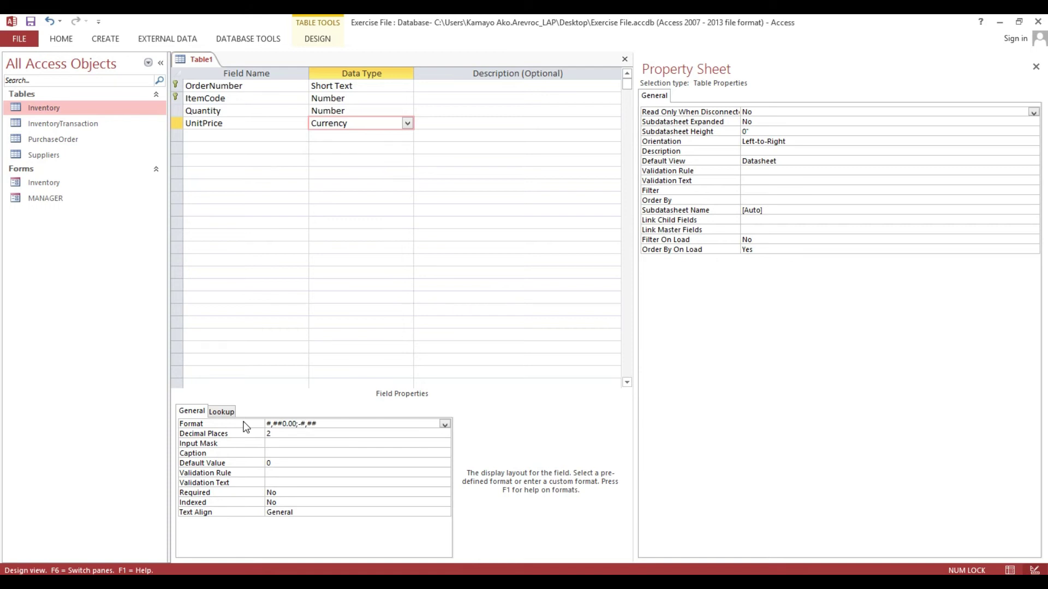
pyautogui.write('0.00')
pyautogui.press('Return')
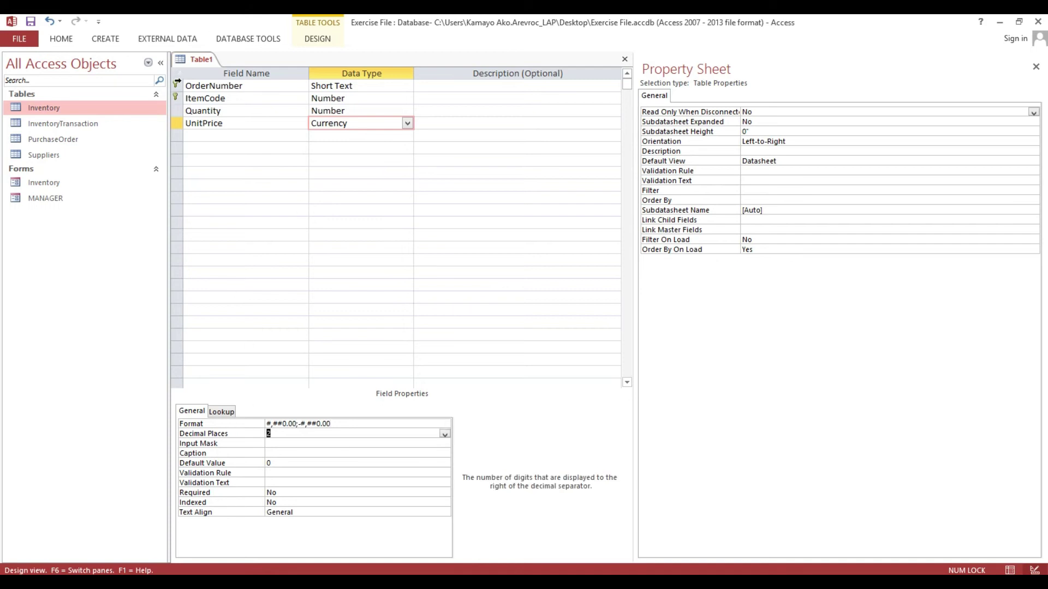
pyautogui.hotkey('ctrl', 's')
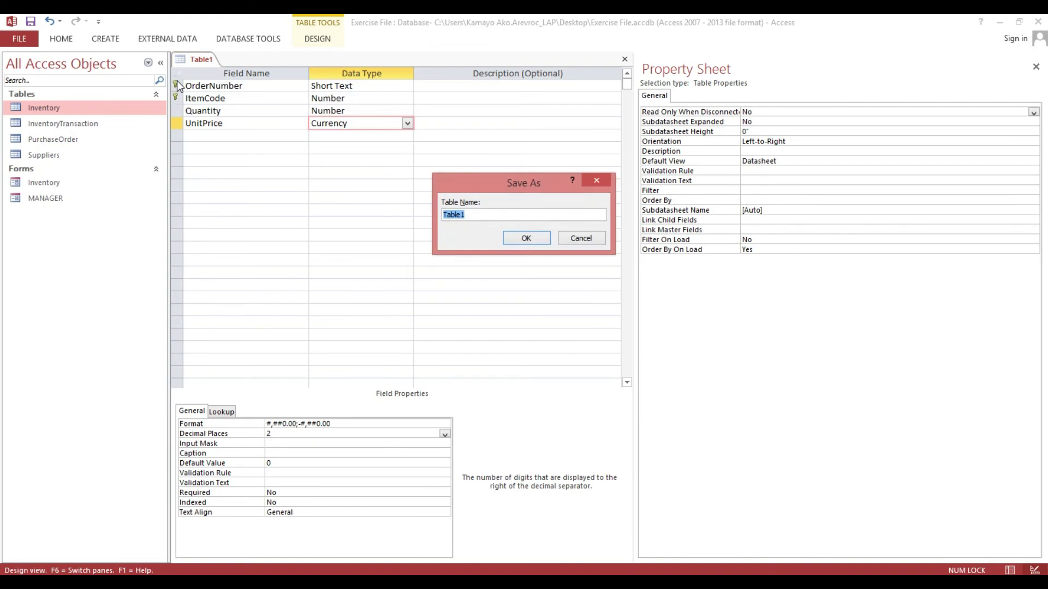
# Step: Save the new table as PurchaseDetails and close its design
pyautogui.write('Purc')
pyautogui.write('hase')
pyautogui.write('Det')
pyautogui.write('ails')
pyautogui.click(520, 237)
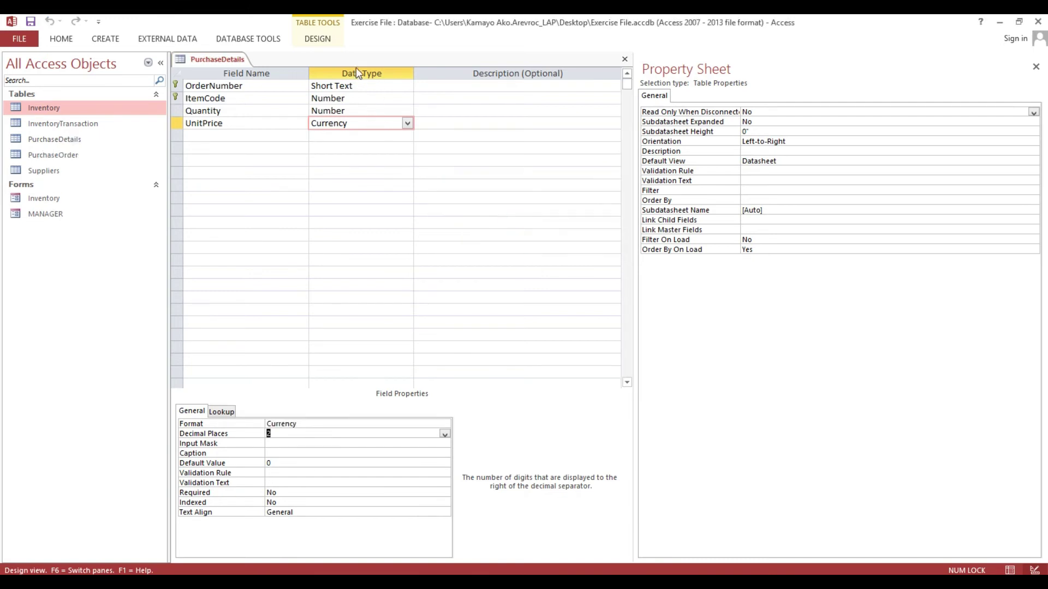
pyautogui.click(624, 59)
pyautogui.click(57, 155)
# Step: Review the PurchaseOrder and PurchaseDetails designs, checking ItemCode's properties
pyautogui.rightClick(57, 155)
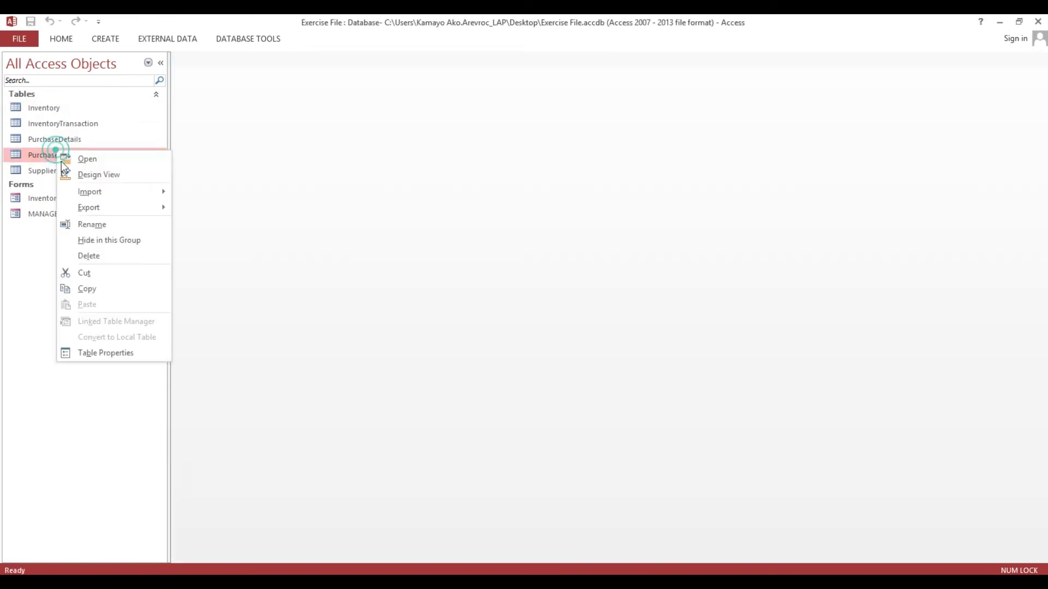
pyautogui.click(83, 176)
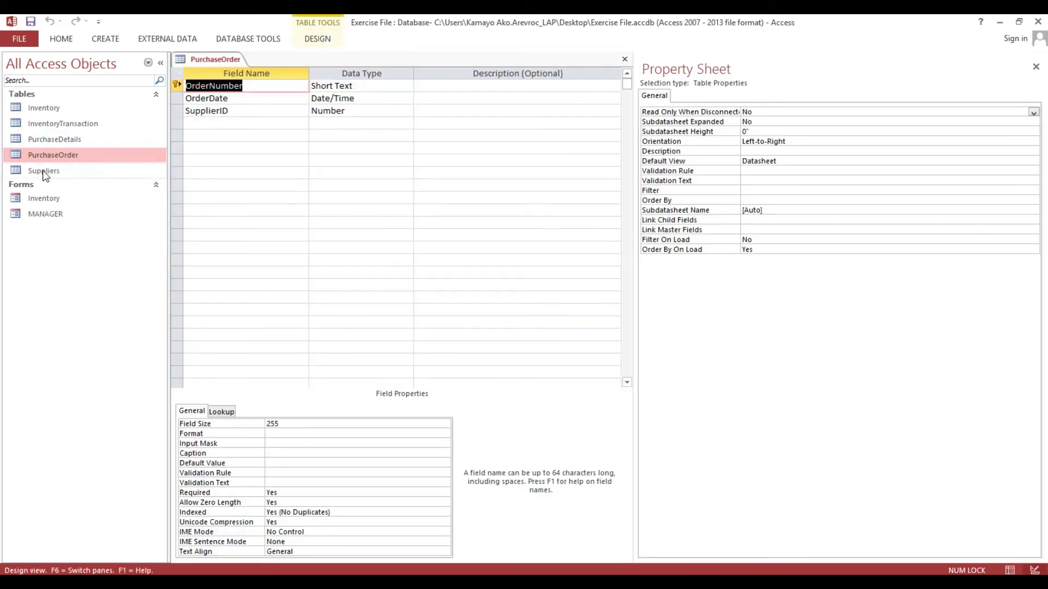
pyautogui.click(622, 60)
pyautogui.rightClick(90, 141)
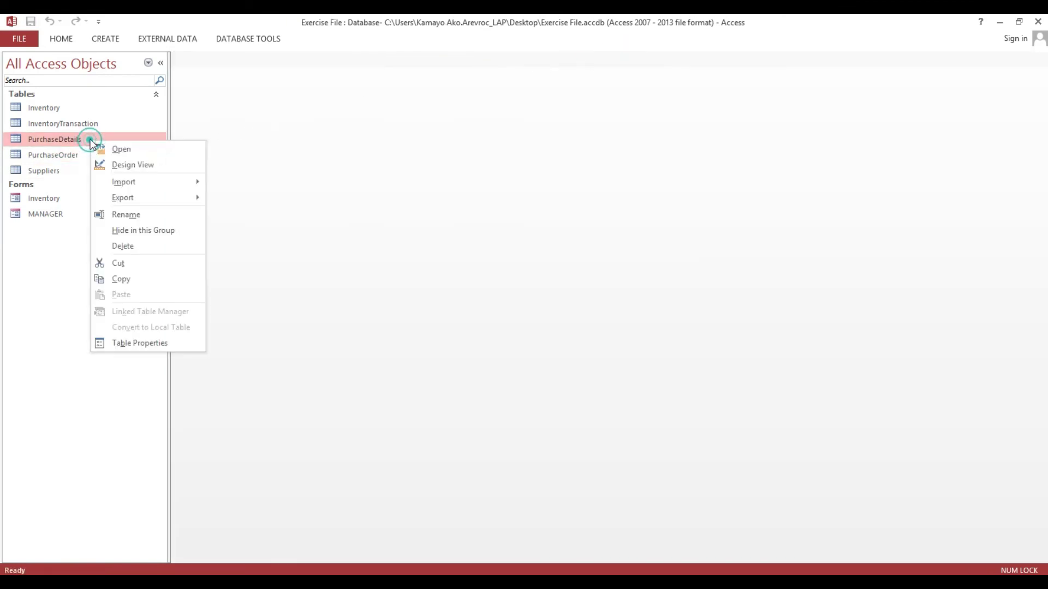
pyautogui.click(123, 165)
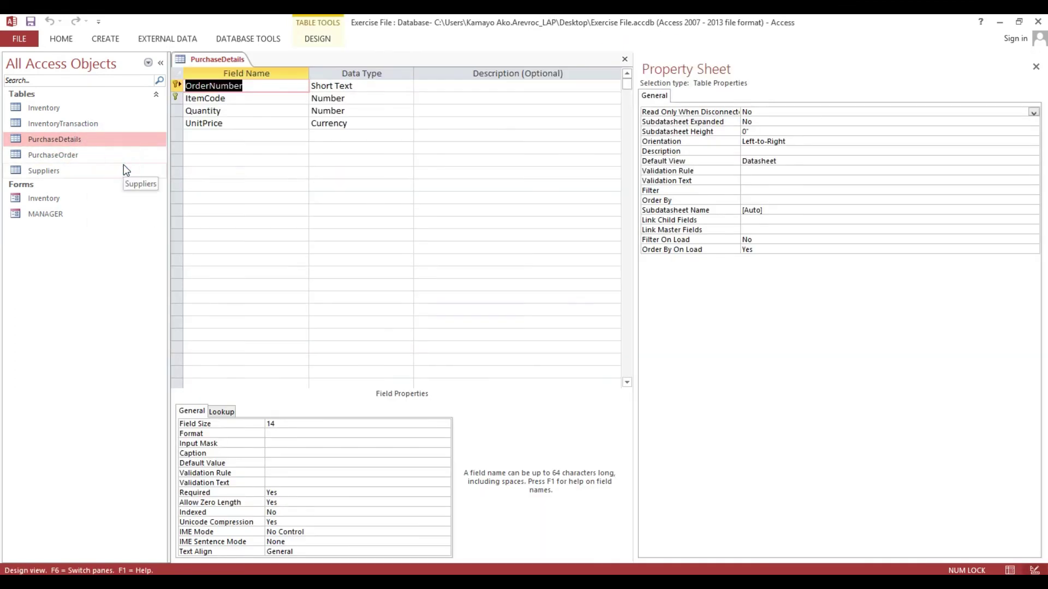
pyautogui.click(268, 102)
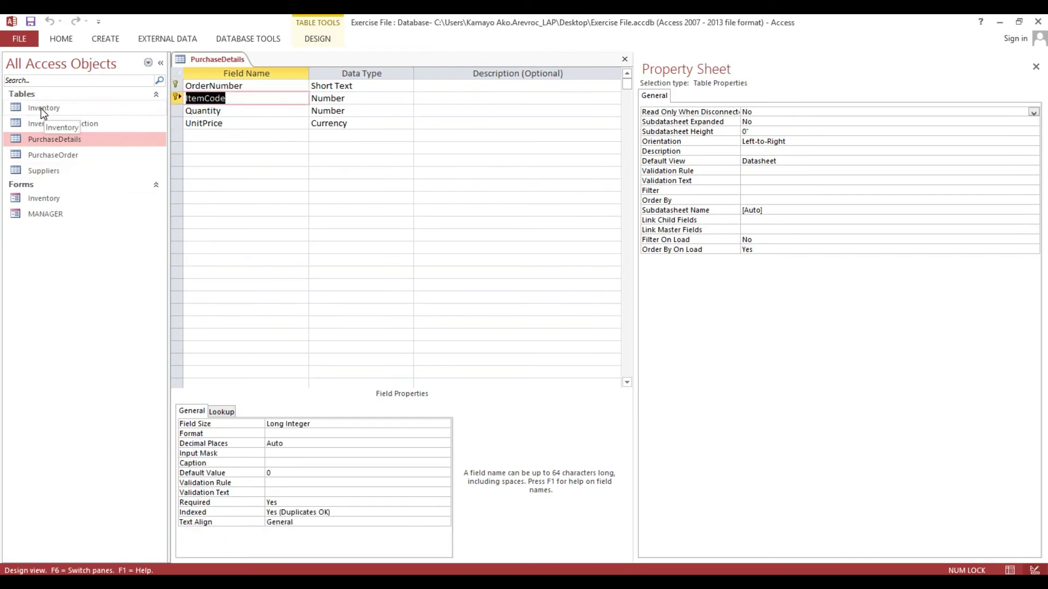
# Step: In the Inventory design, rename the Item_Price field to UnitPrice
pyautogui.click(245, 125)
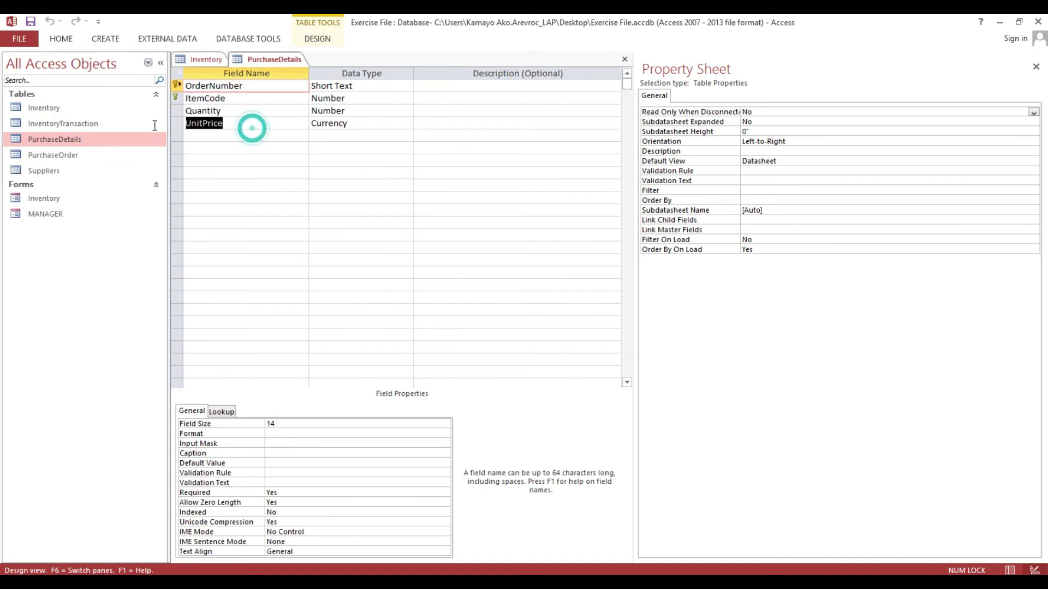
pyautogui.click(625, 59)
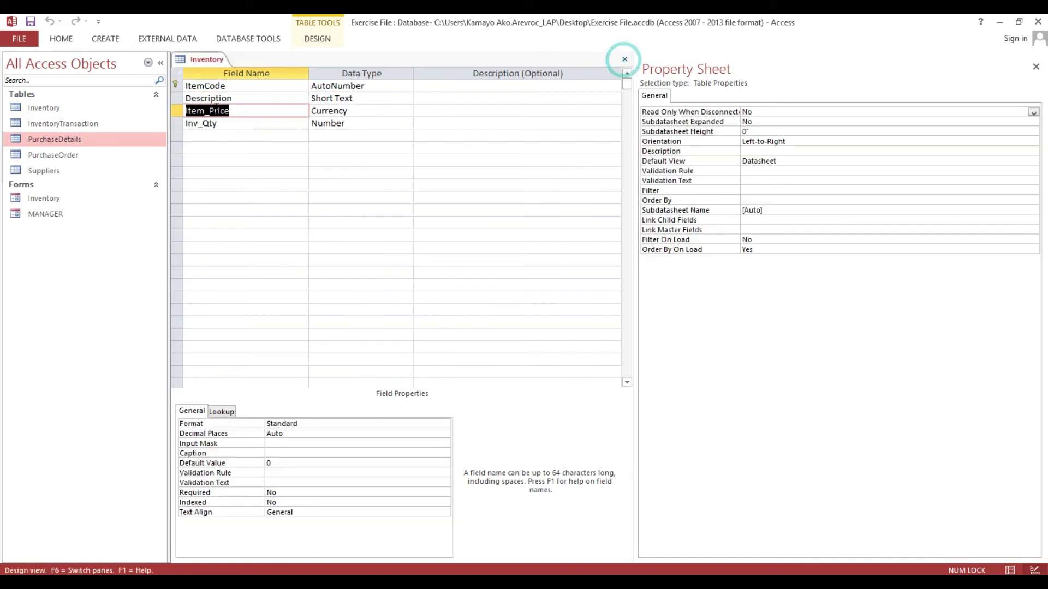
pyautogui.click(257, 112)
pyautogui.write('UnitPrice')
pyautogui.press('Tab')
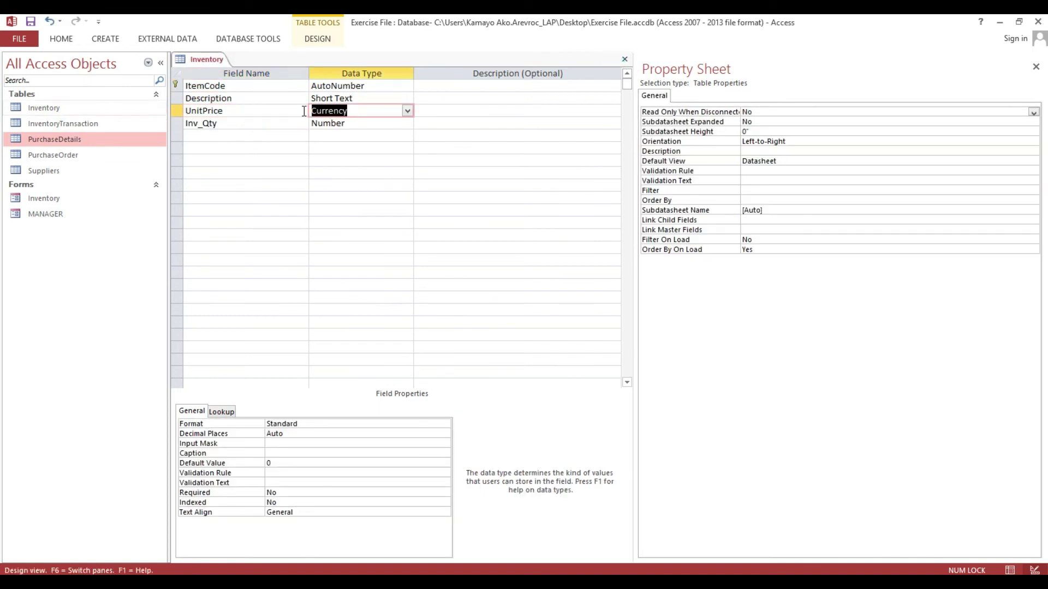
# Step: Close the Inventory design, saving its changes
pyautogui.click(625, 59)
pyautogui.click(472, 339)
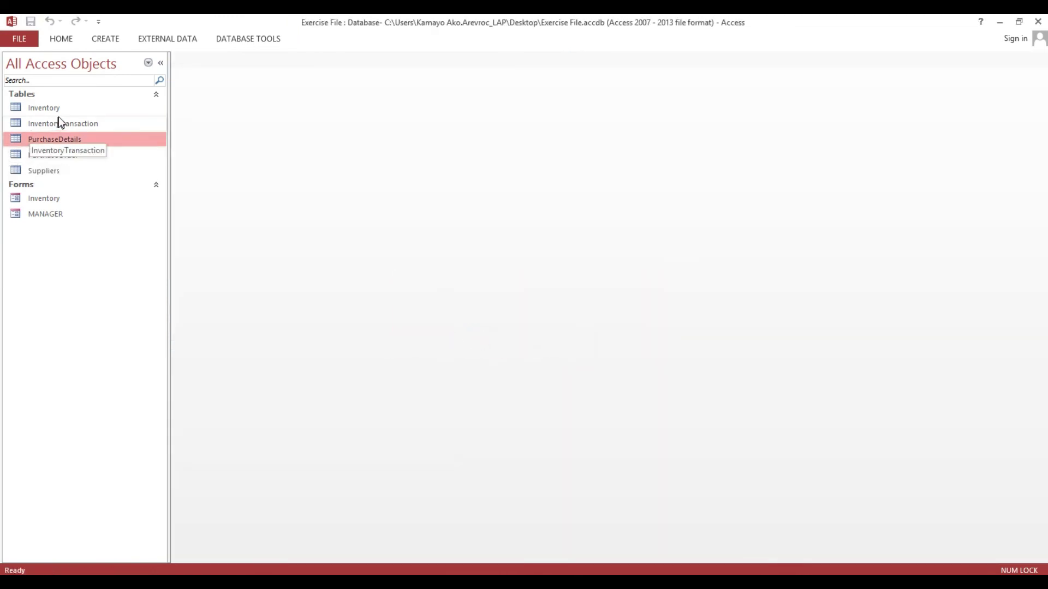
pyautogui.click(51, 168)
pyautogui.keyDown('shift'); pyautogui.click(59, 154); pyautogui.keyUp('shift')
pyautogui.keyDown('shift'); pyautogui.click(61, 143); pyautogui.keyUp('shift')
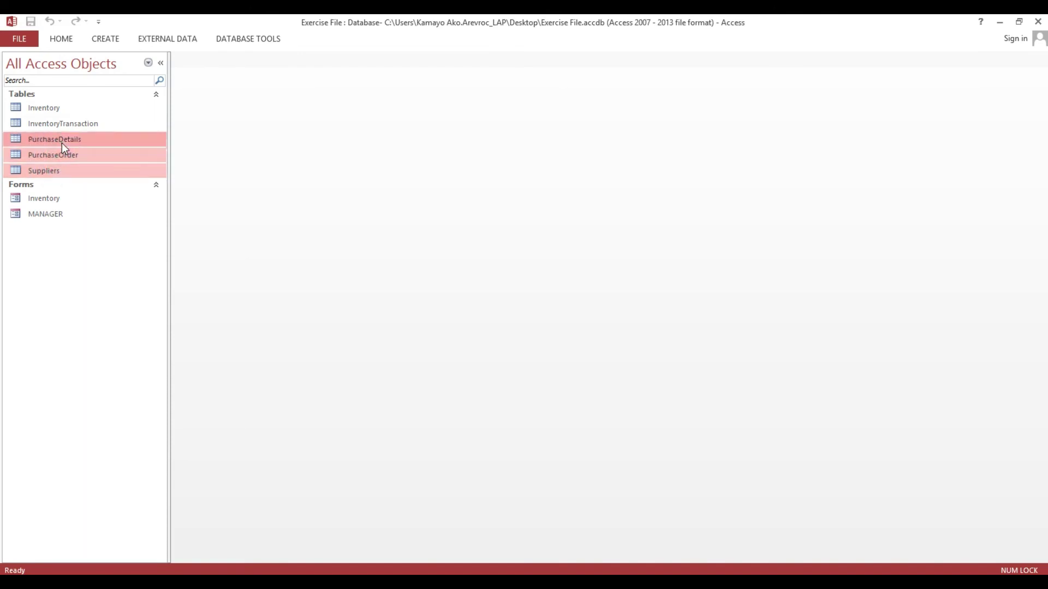
pyautogui.keyDown('ctrl'); pyautogui.click(53, 113); pyautogui.keyUp('ctrl')
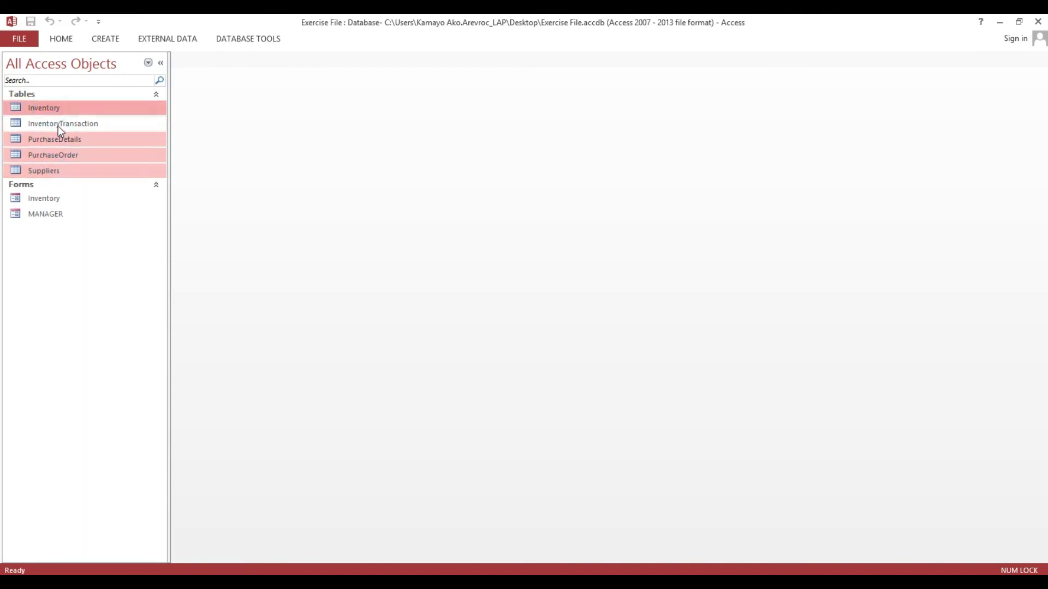
pyautogui.click(58, 126)
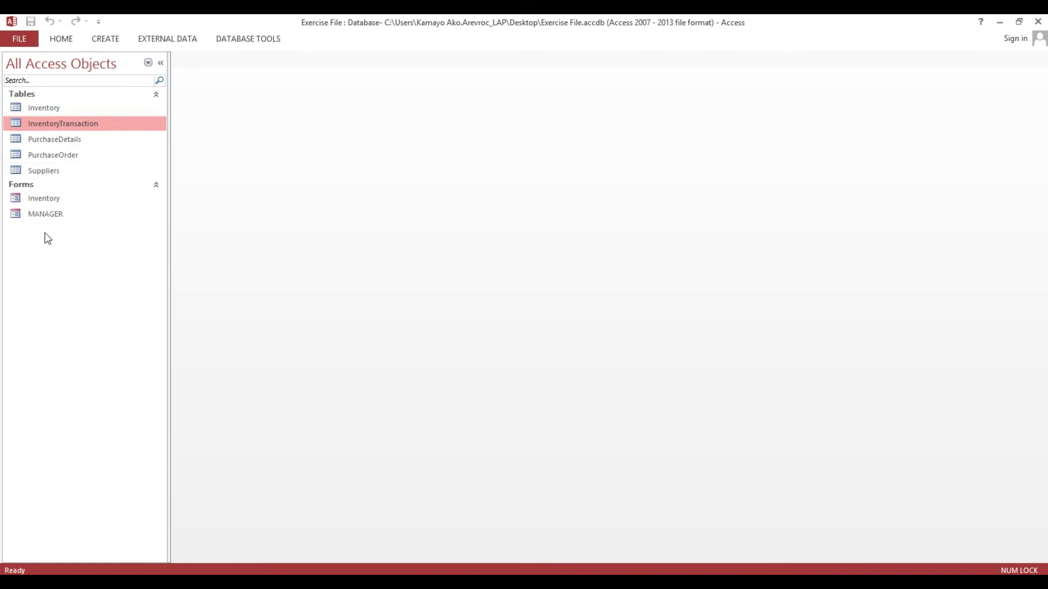
# Step: Open the MANAGER form briefly, then close it
pyautogui.doubleClick(48, 215)
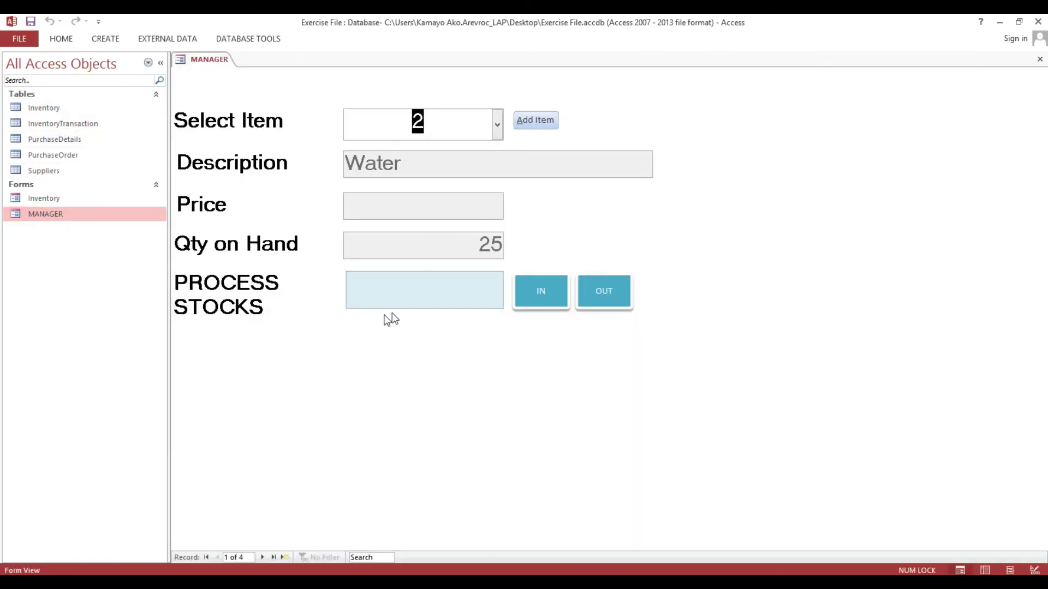
pyautogui.click(423, 293)
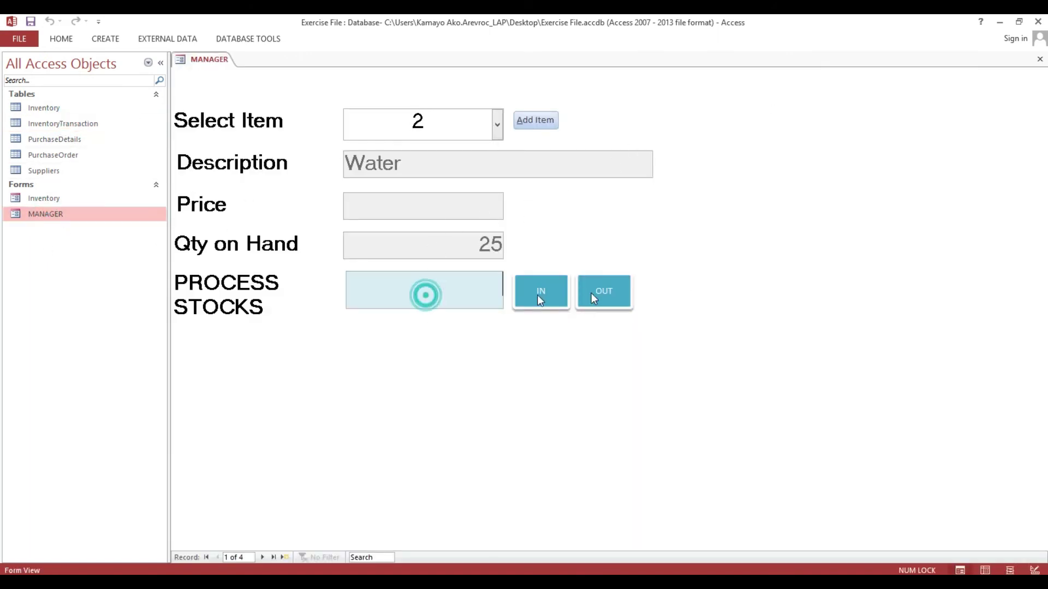
pyautogui.click(1040, 59)
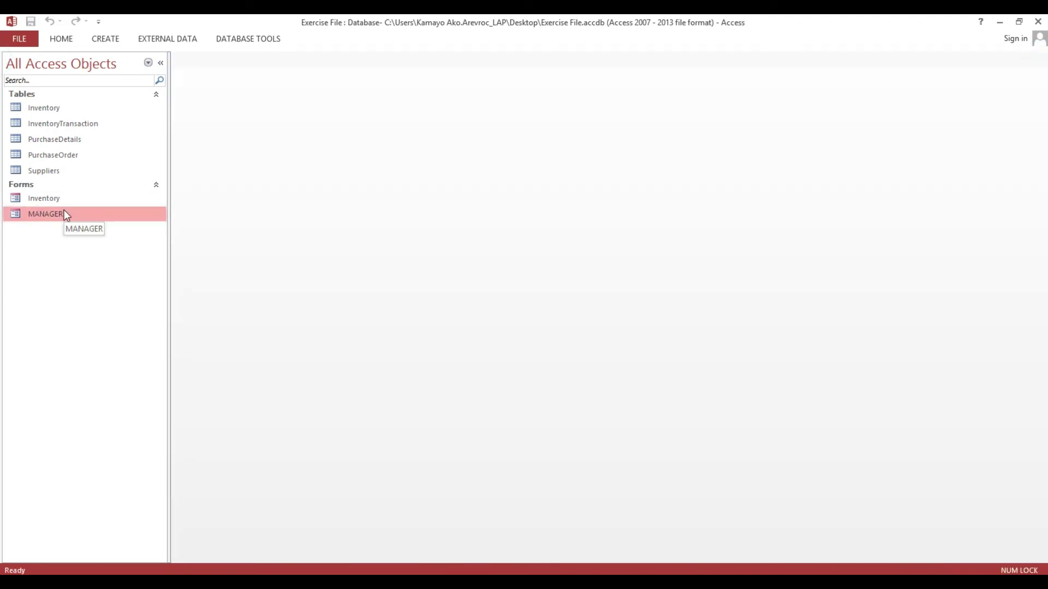
pyautogui.click(60, 141)
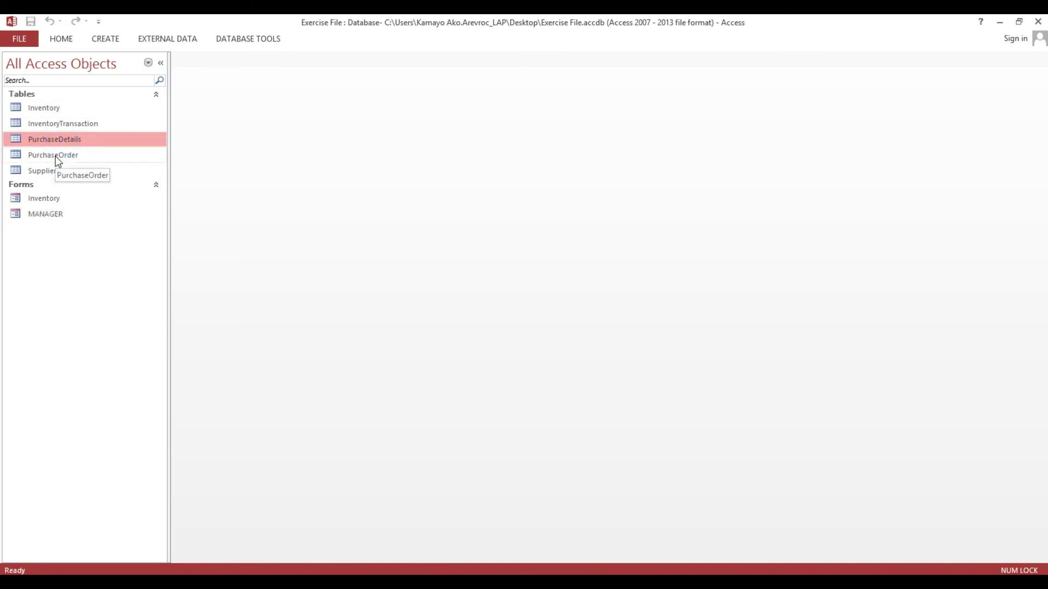
pyautogui.click(49, 109)
pyautogui.click(51, 140)
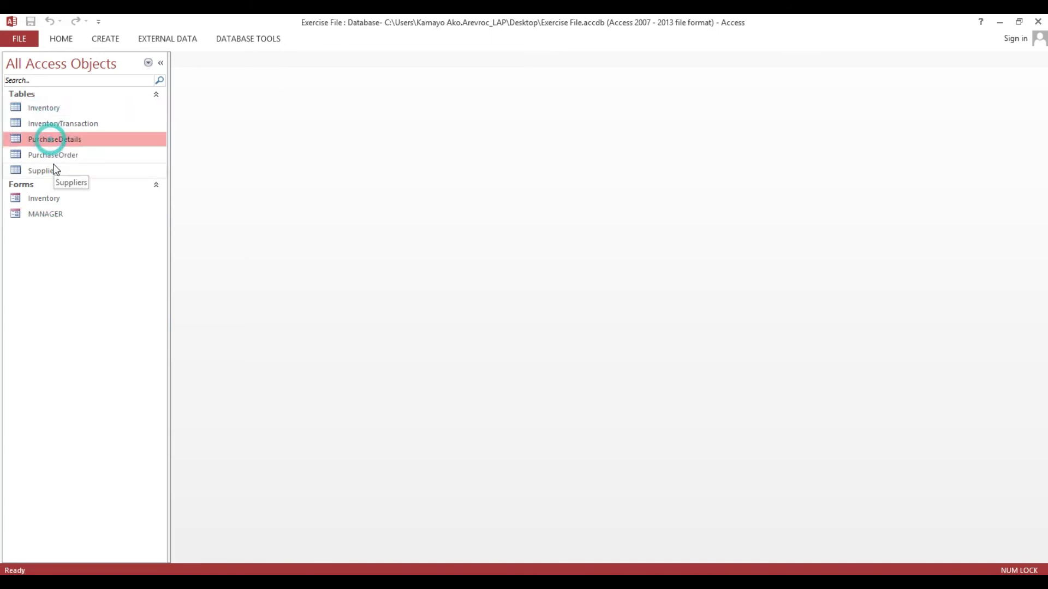
pyautogui.click(55, 170)
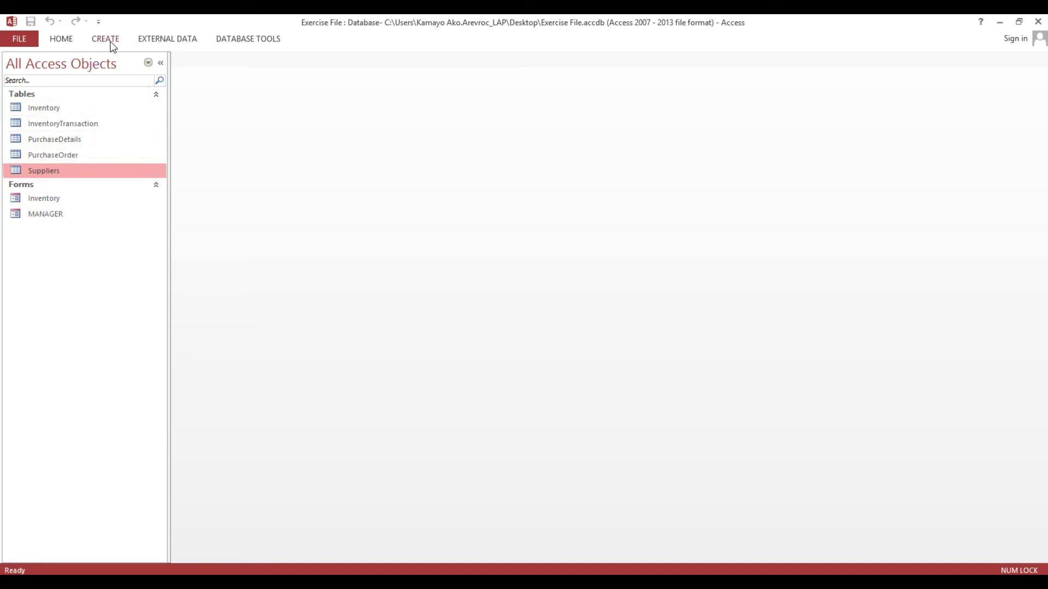
# Step: Open Relationships and add the Inventory, PurchaseDetails, PurchaseOrder and Suppliers tables
pyautogui.click(234, 40)
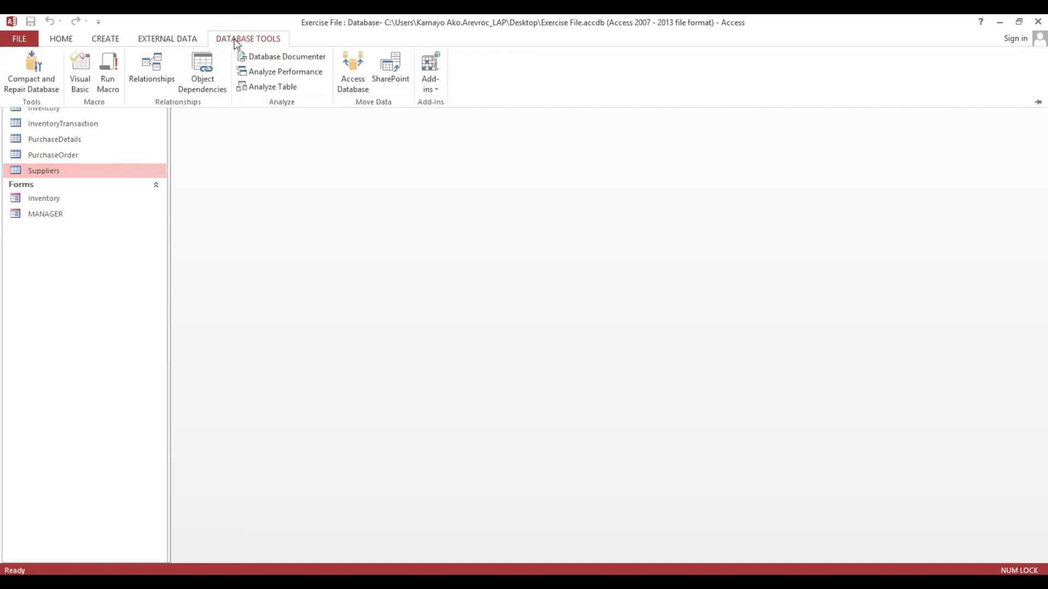
pyautogui.click(154, 64)
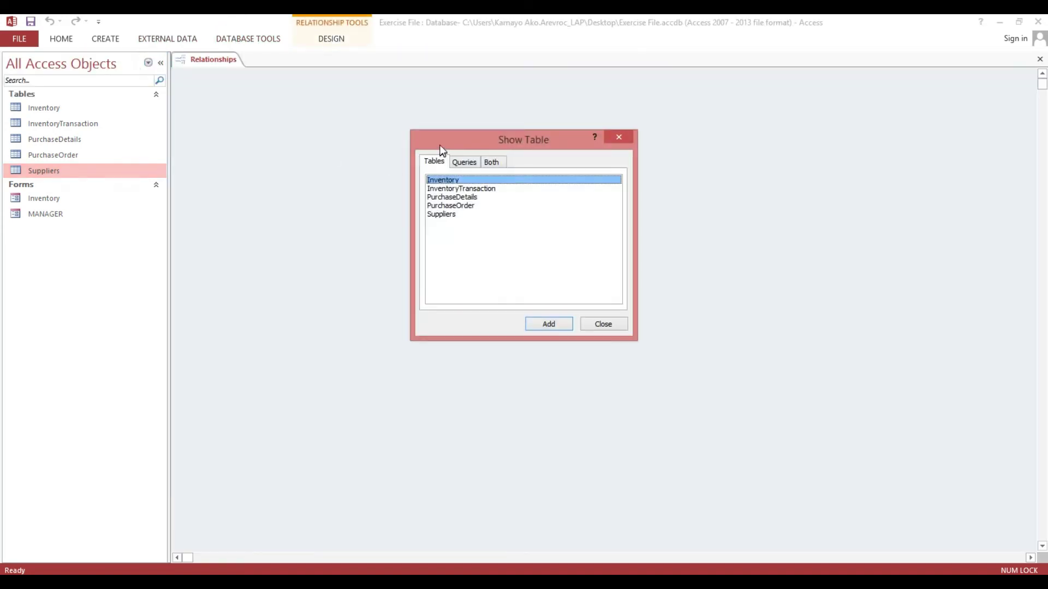
pyautogui.doubleClick(445, 182)
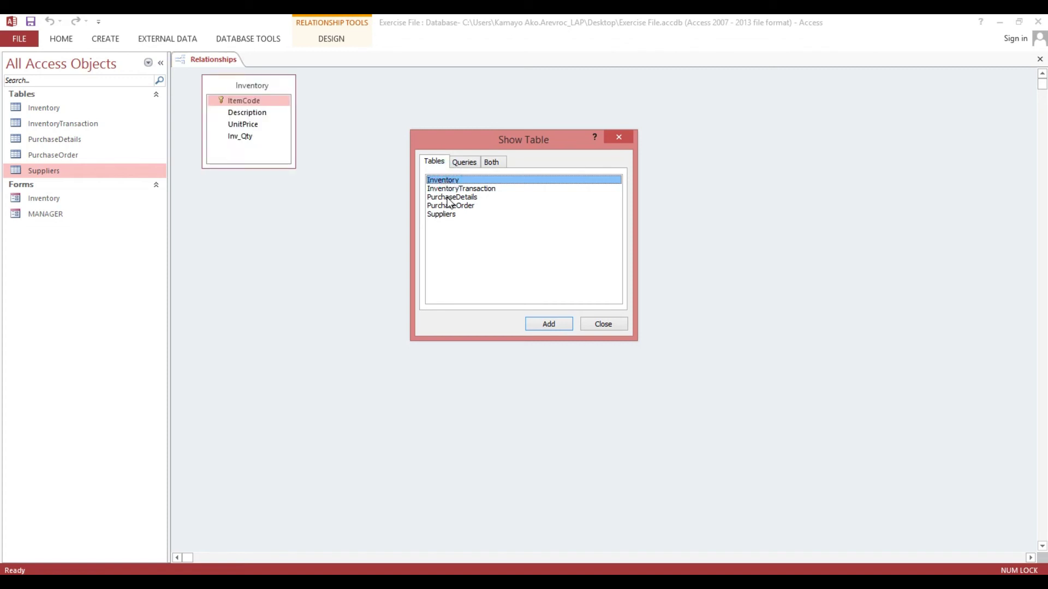
pyautogui.doubleClick(449, 198)
pyautogui.doubleClick(448, 206)
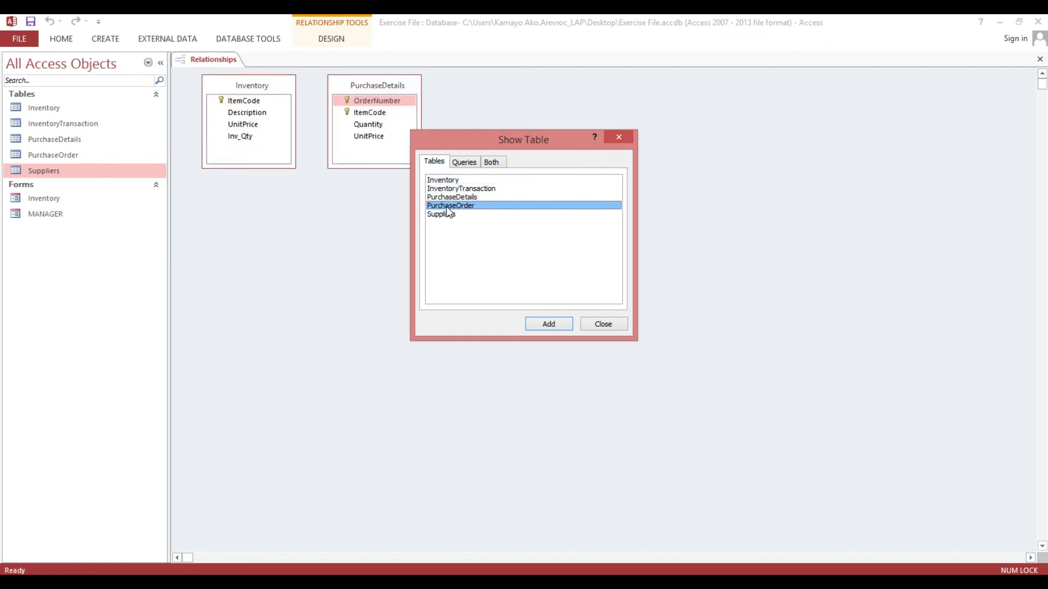
pyautogui.doubleClick(442, 214)
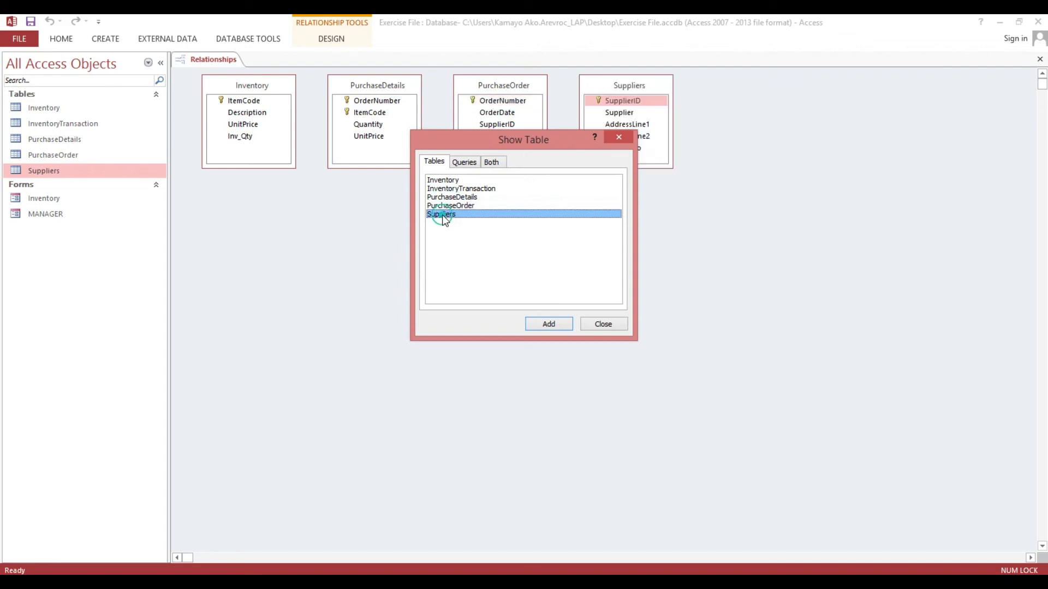
# Step: Arrange the field lists left to right: Suppliers, PurchaseOrder, PurchaseDetails, then Inventory
pyautogui.click(603, 327)
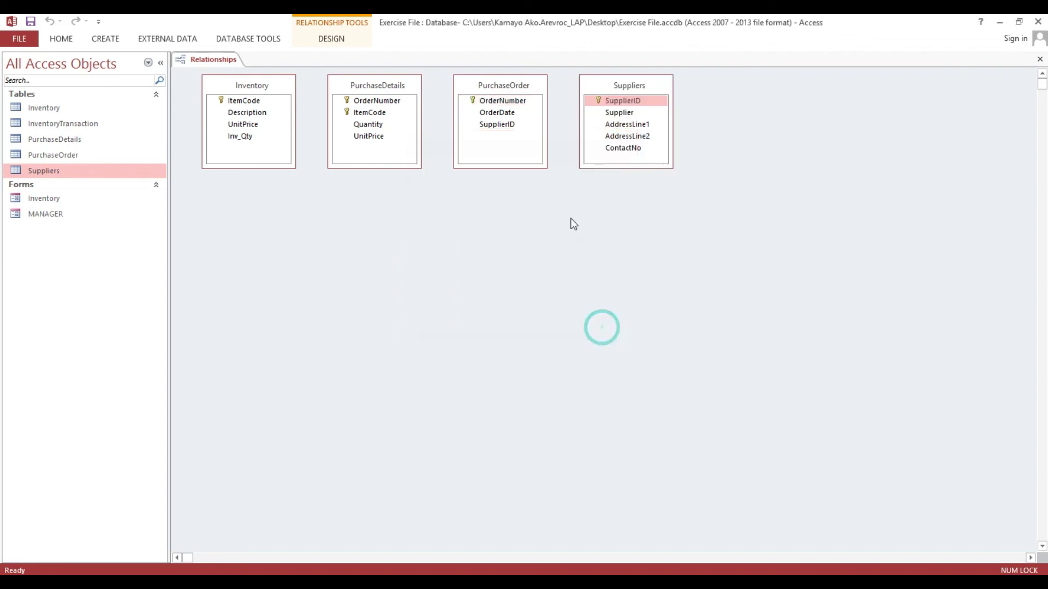
pyautogui.moveTo(635, 96); pyautogui.dragTo(285, 215)
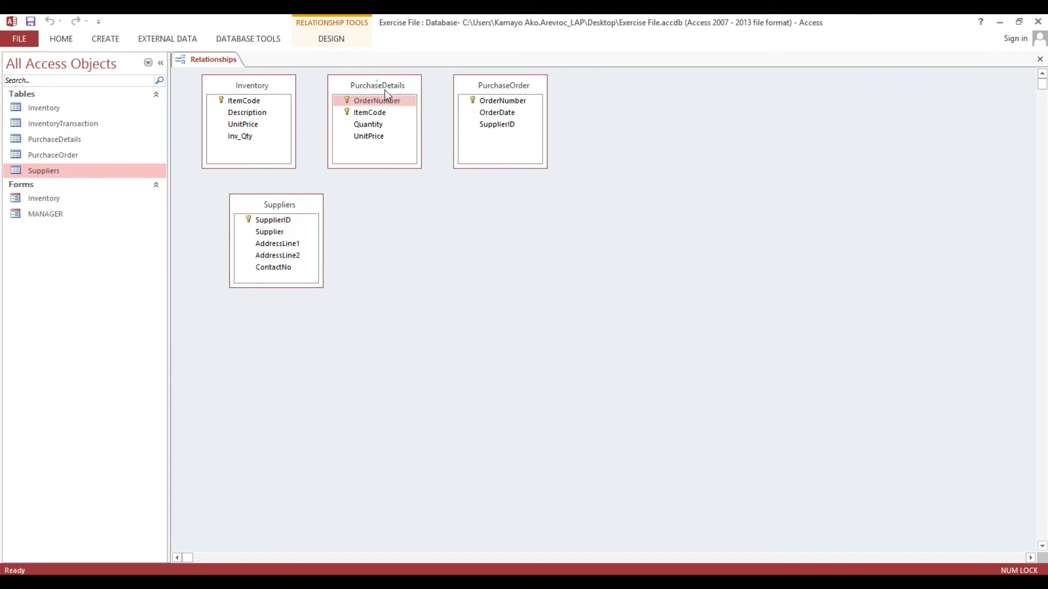
pyautogui.moveTo(366, 87); pyautogui.dragTo(620, 201)
pyautogui.moveTo(533, 86); pyautogui.dragTo(459, 151)
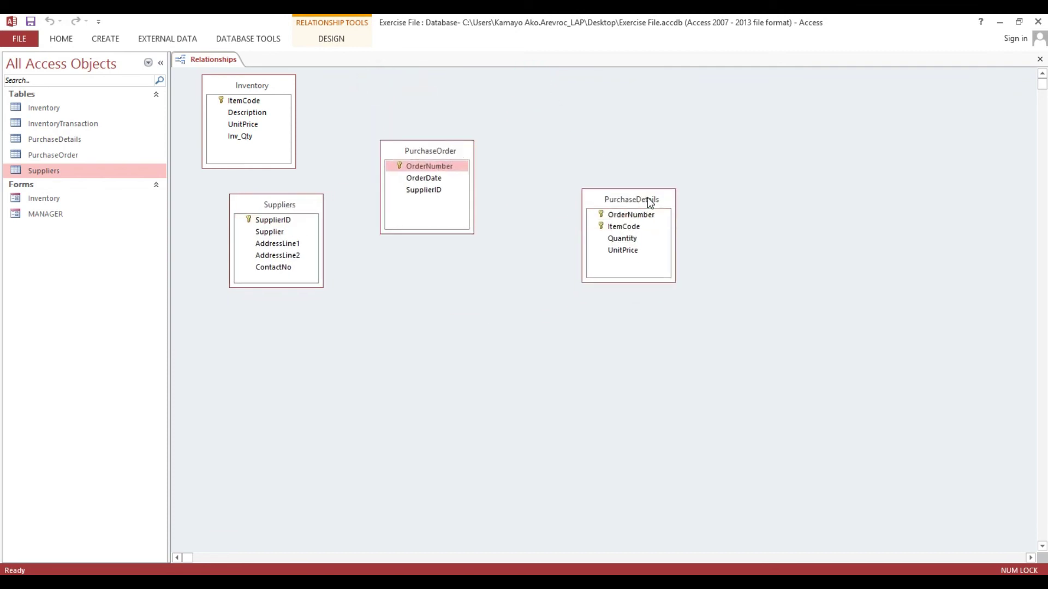
pyautogui.moveTo(649, 202)
pyautogui.mouseDown()
pyautogui.moveTo(617, 161)
pyautogui.moveTo(625, 143)
pyautogui.mouseUp()
pyautogui.moveTo(258, 85)
pyautogui.mouseDown()
pyautogui.moveTo(758, 123)
pyautogui.moveTo(765, 134)
pyautogui.mouseUp()
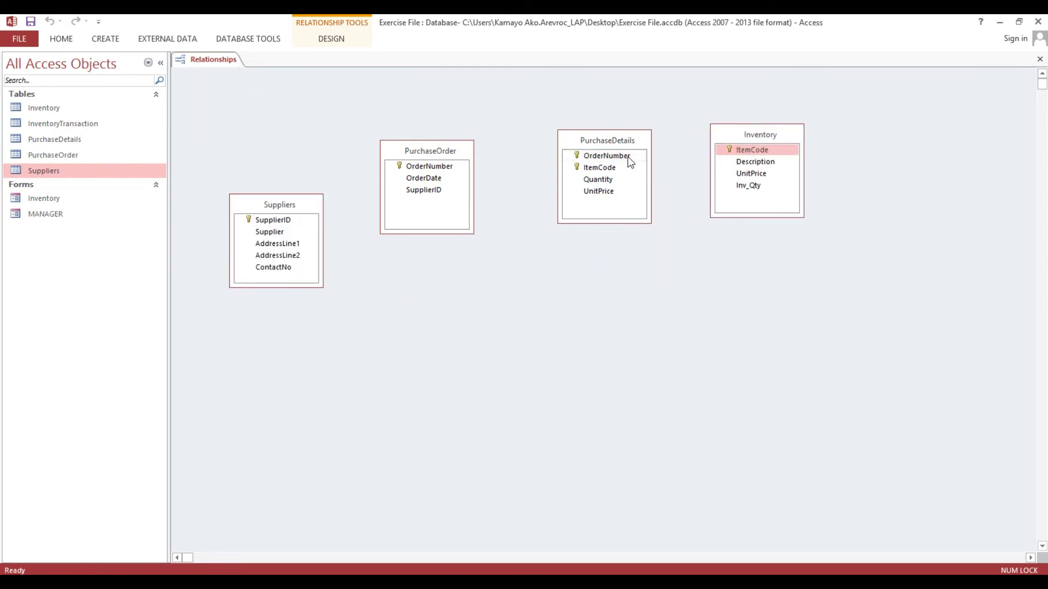
pyautogui.moveTo(615, 141); pyautogui.dragTo(610, 133)
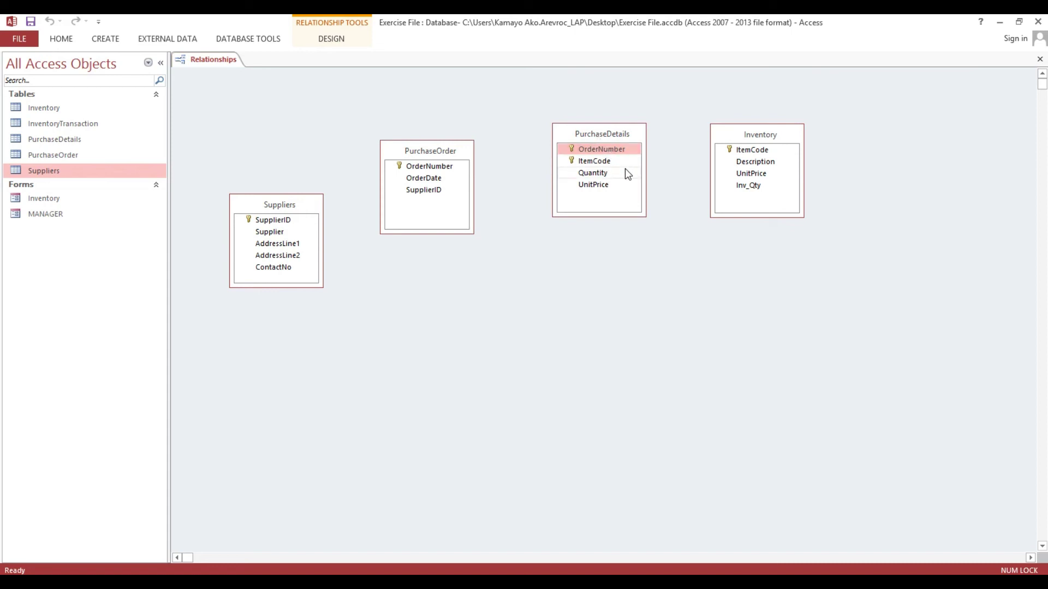
# Step: Link Inventory to PurchaseDetails one-to-many on ItemCode with referential integrity enforced
pyautogui.click(753, 151)
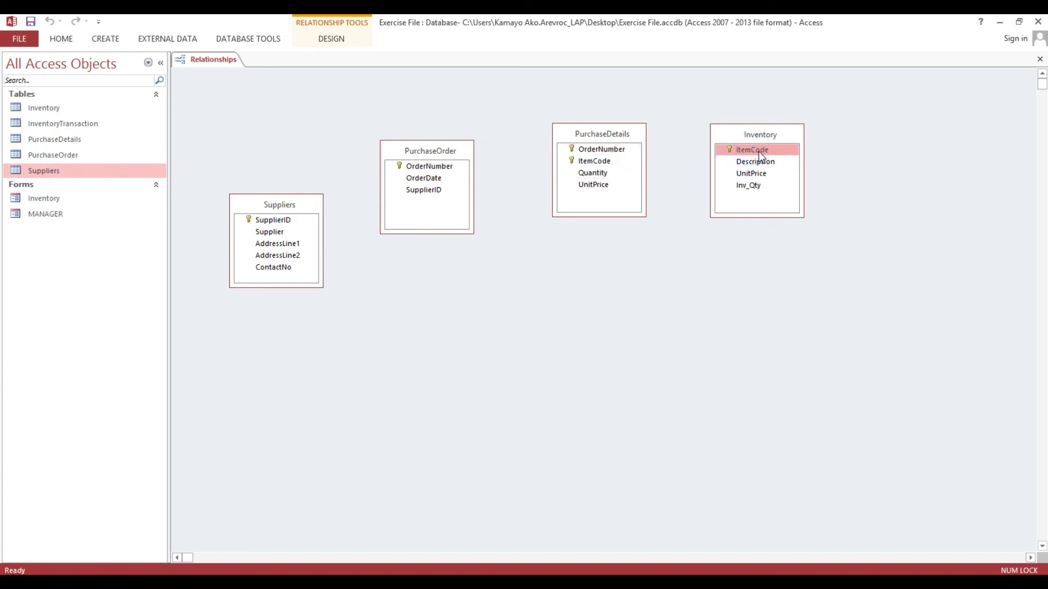
pyautogui.moveTo(759, 152); pyautogui.dragTo(611, 162)
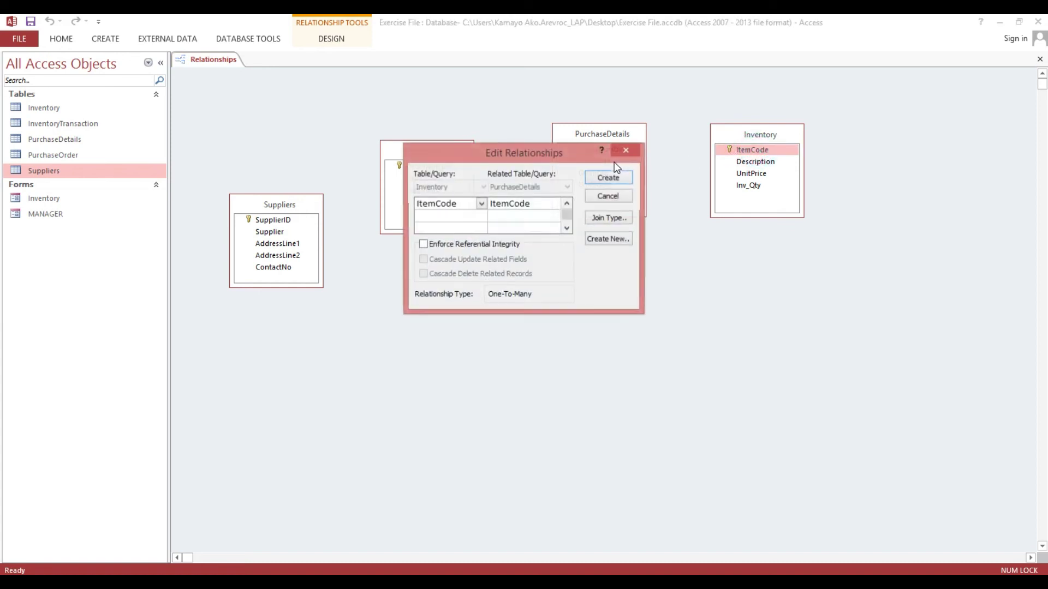
pyautogui.click(424, 245)
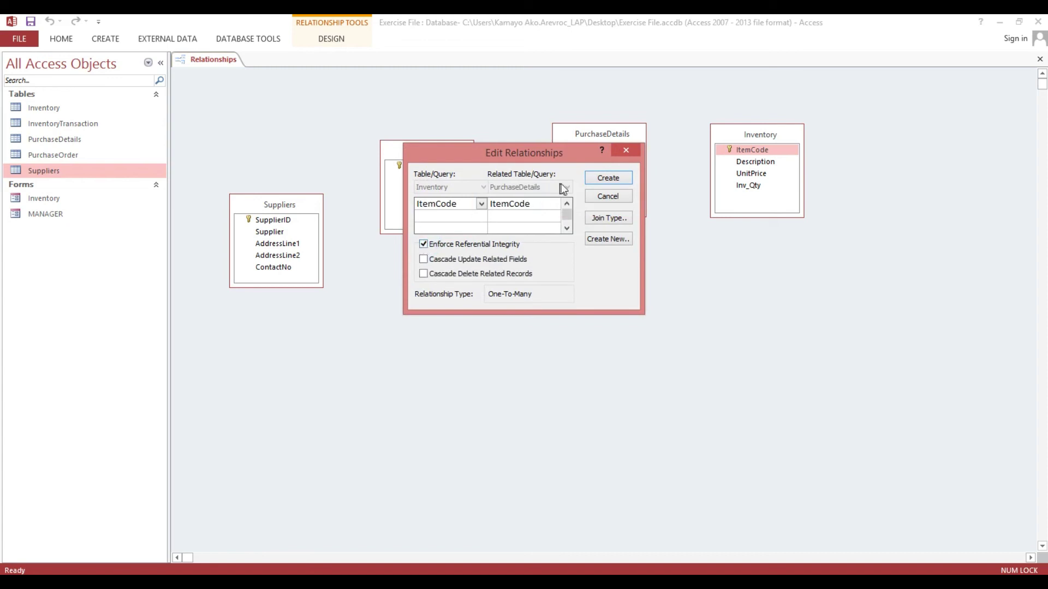
pyautogui.click(599, 184)
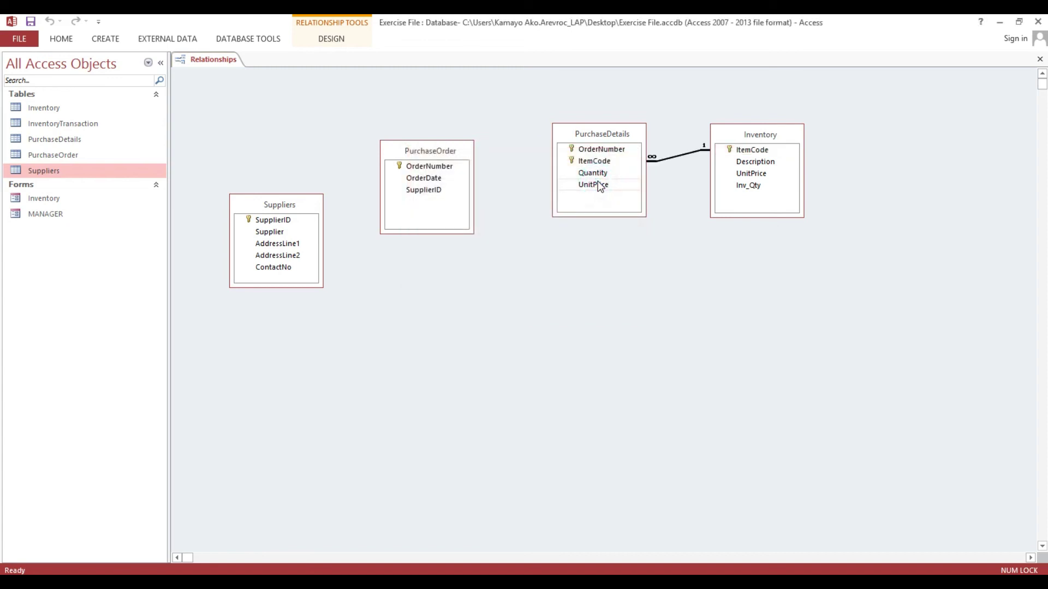
# Step: Relate PurchaseOrder to PurchaseDetails on OrderNumber, enforcing referential integrity
pyautogui.moveTo(447, 150); pyautogui.dragTo(445, 143)
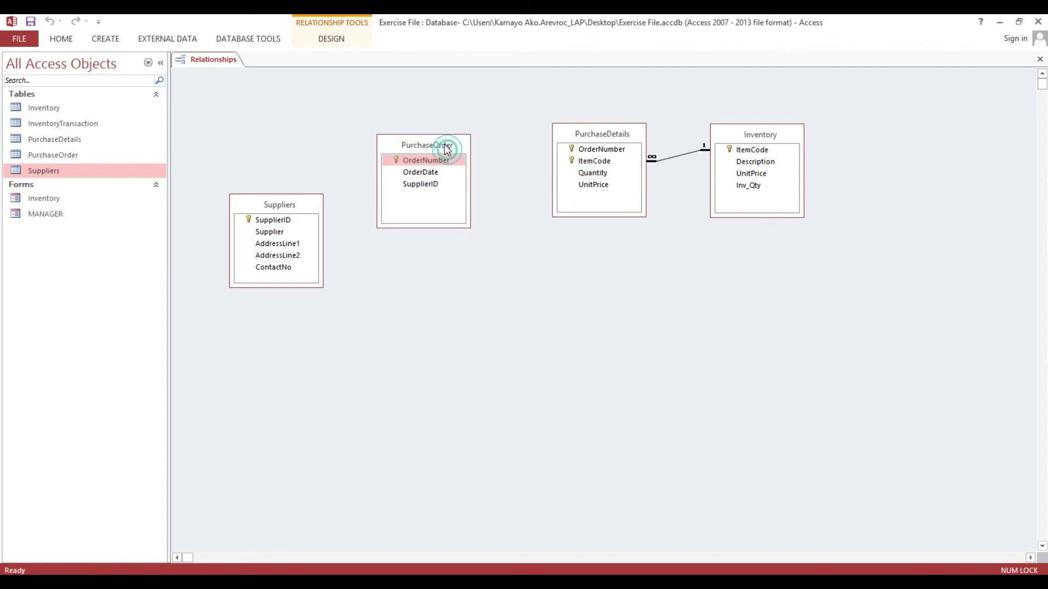
pyautogui.moveTo(465, 224); pyautogui.dragTo(478, 247)
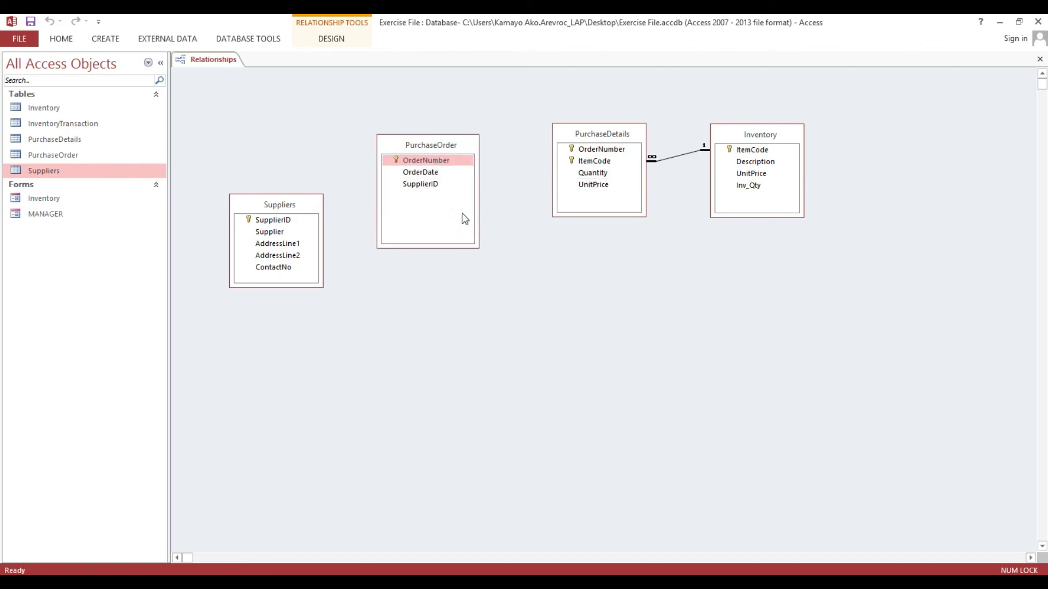
pyautogui.click(429, 145)
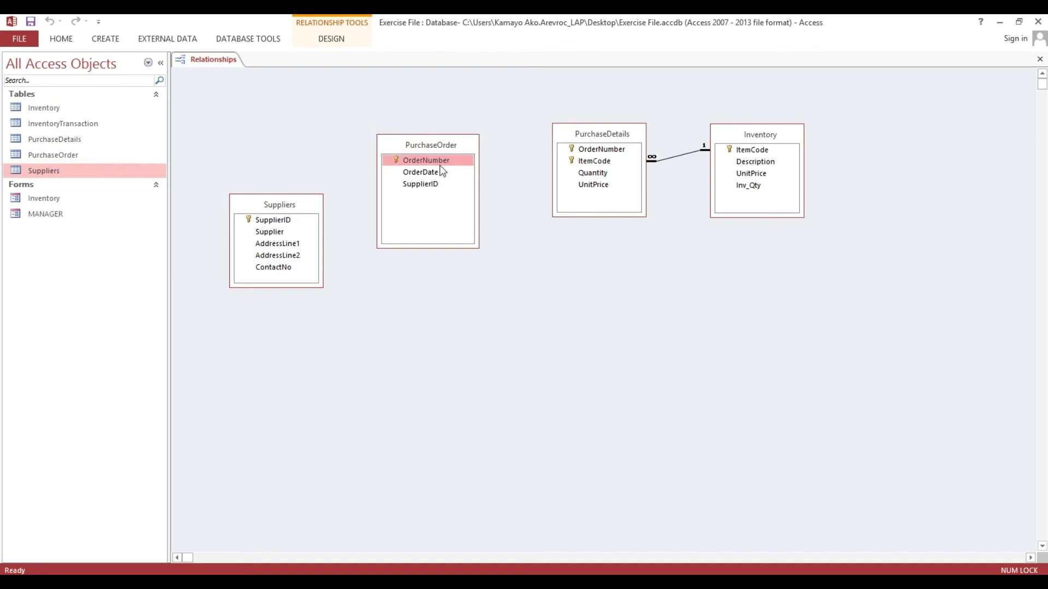
pyautogui.click(602, 150)
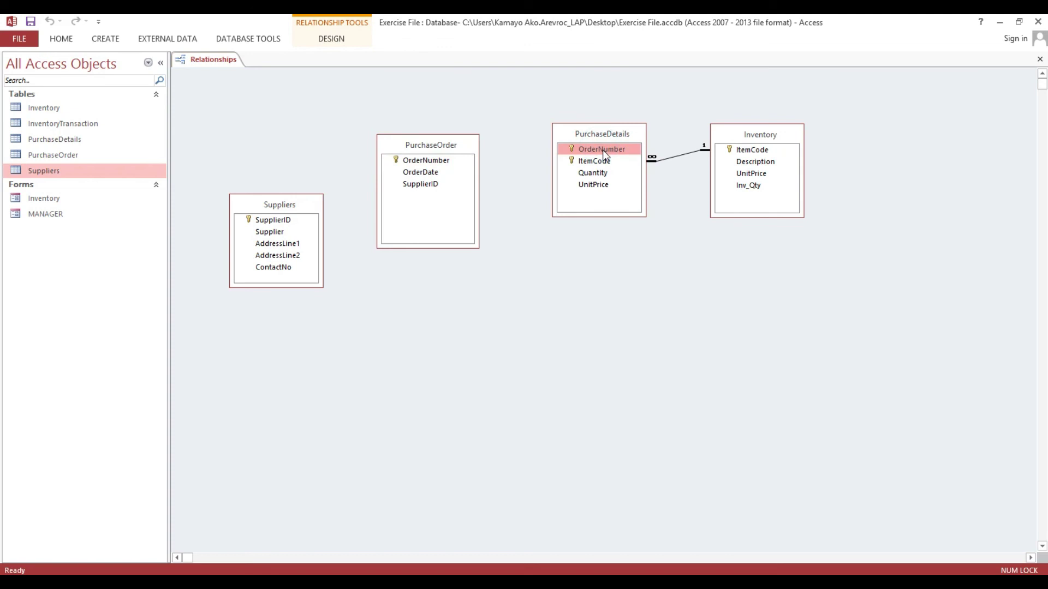
pyautogui.moveTo(602, 149); pyautogui.dragTo(458, 170)
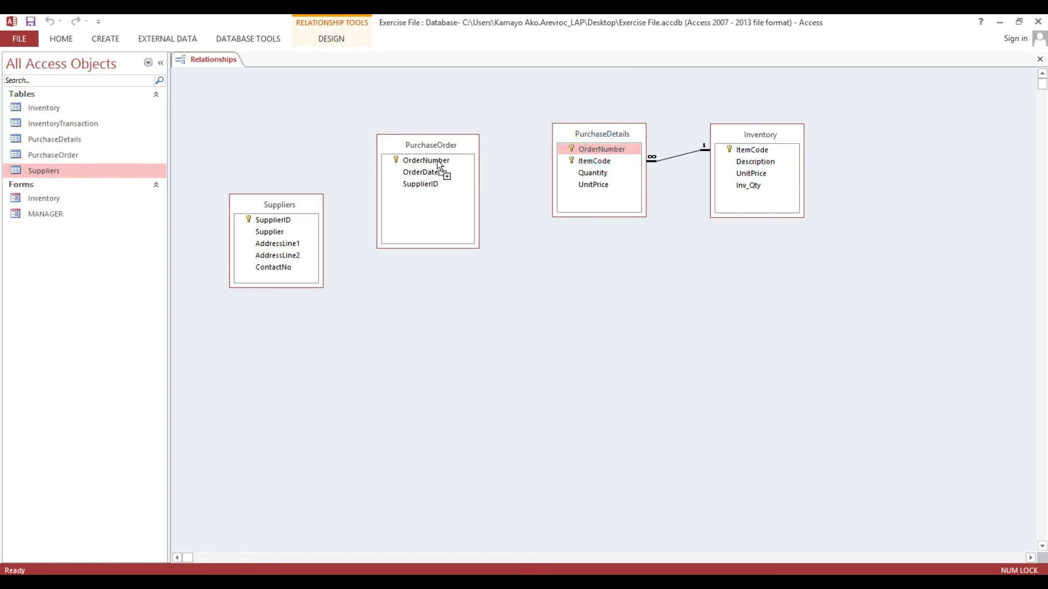
pyautogui.moveTo(437, 159); pyautogui.dragTo(437, 159)
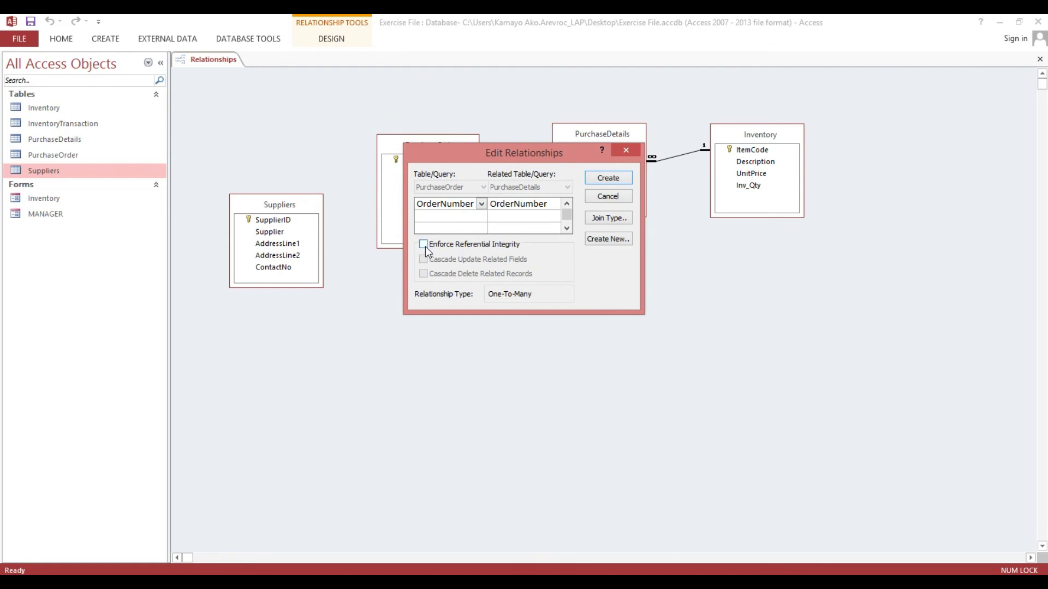
pyautogui.click(424, 244)
pyautogui.click(614, 177)
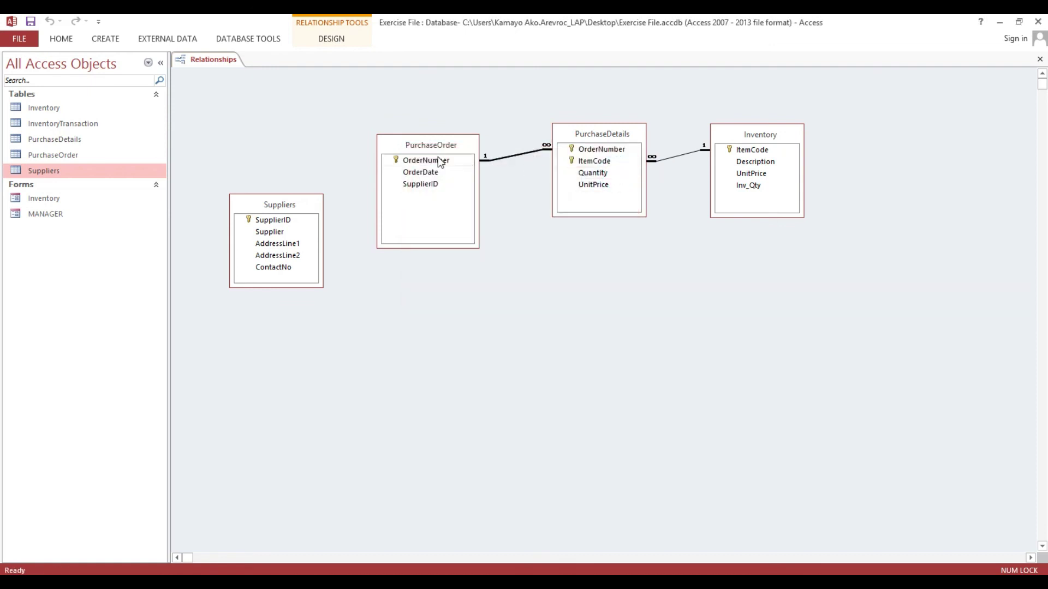
pyautogui.moveTo(289, 219); pyautogui.dragTo(416, 158)
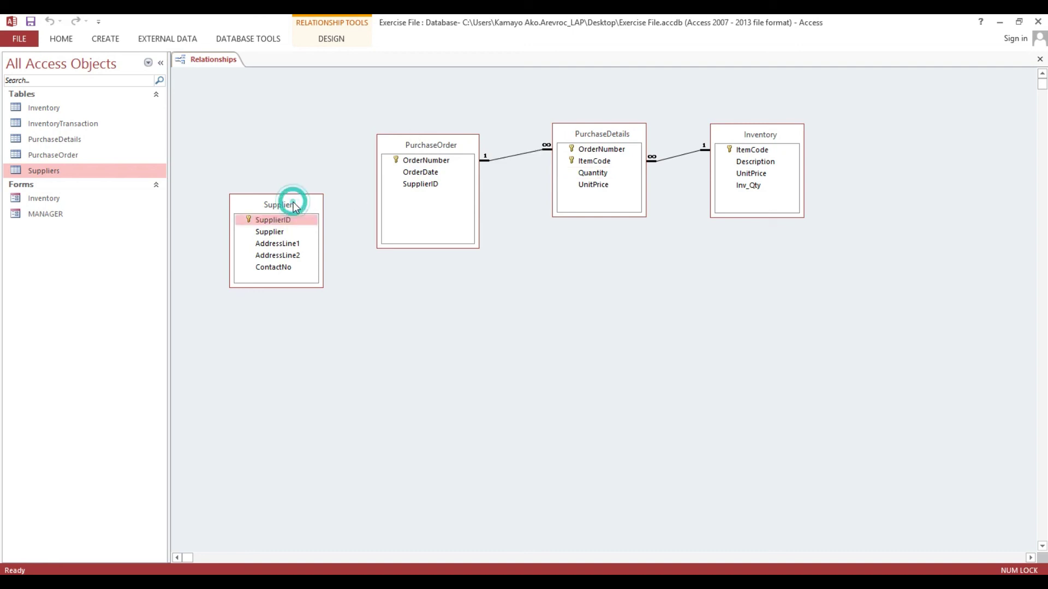
# Step: Relate Suppliers to PurchaseOrder on SupplierID with referential integrity enforced
pyautogui.click(415, 144)
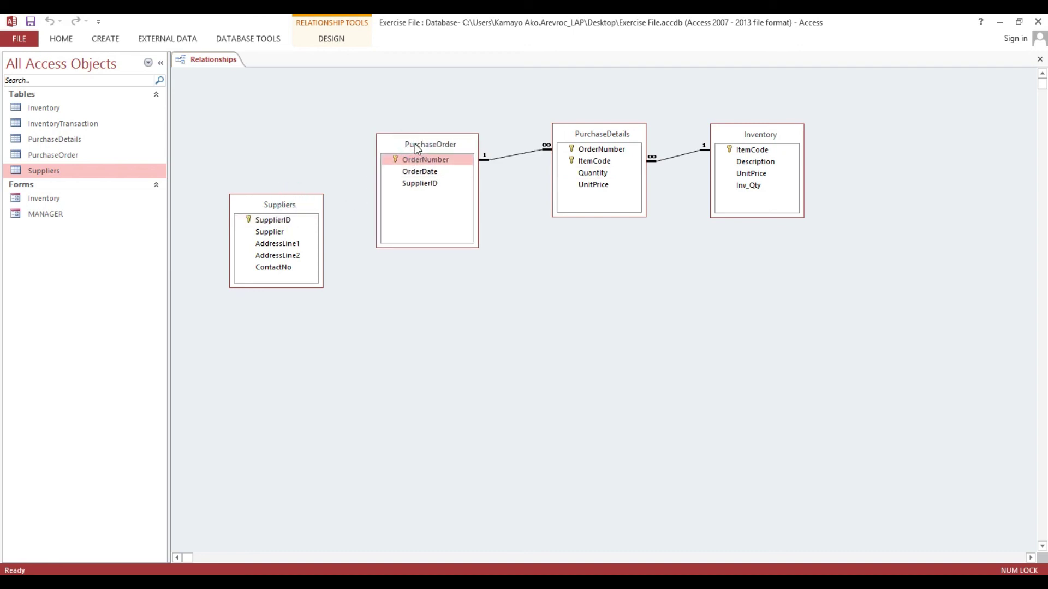
pyautogui.click(428, 189)
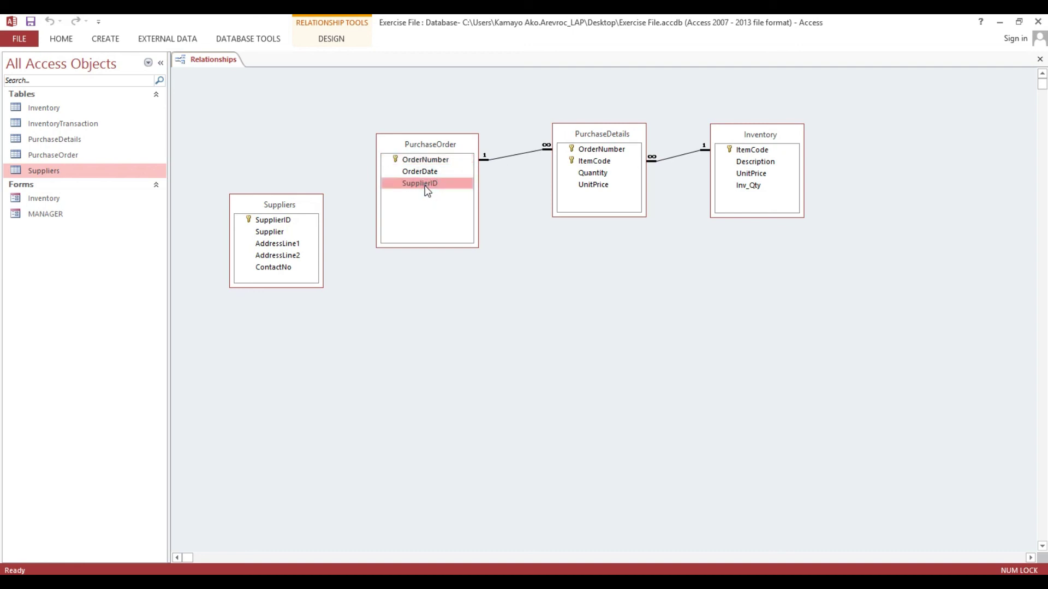
pyautogui.moveTo(424, 185); pyautogui.dragTo(277, 225)
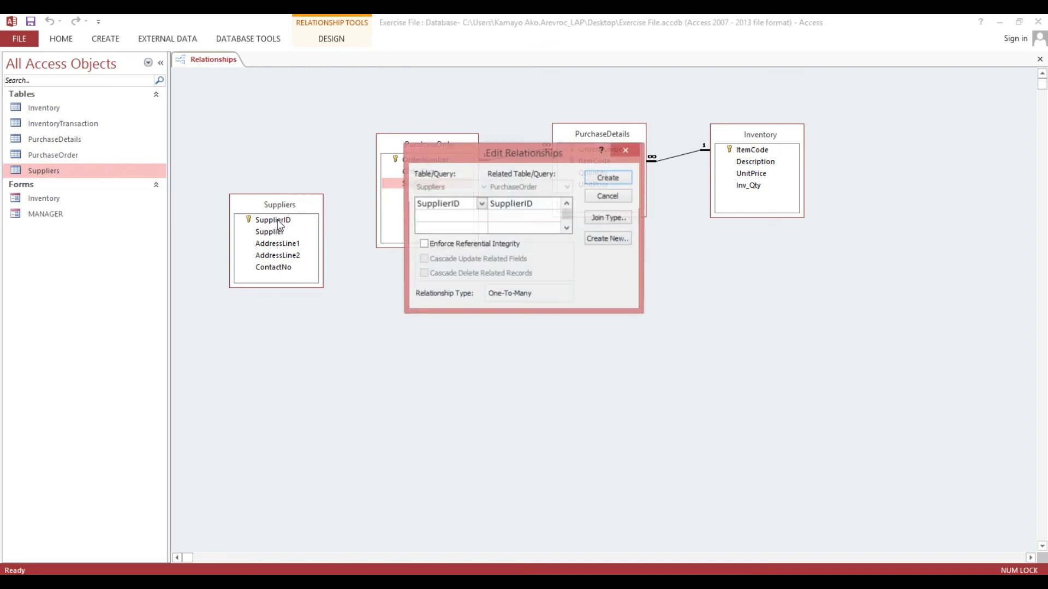
pyautogui.click(424, 245)
pyautogui.click(607, 178)
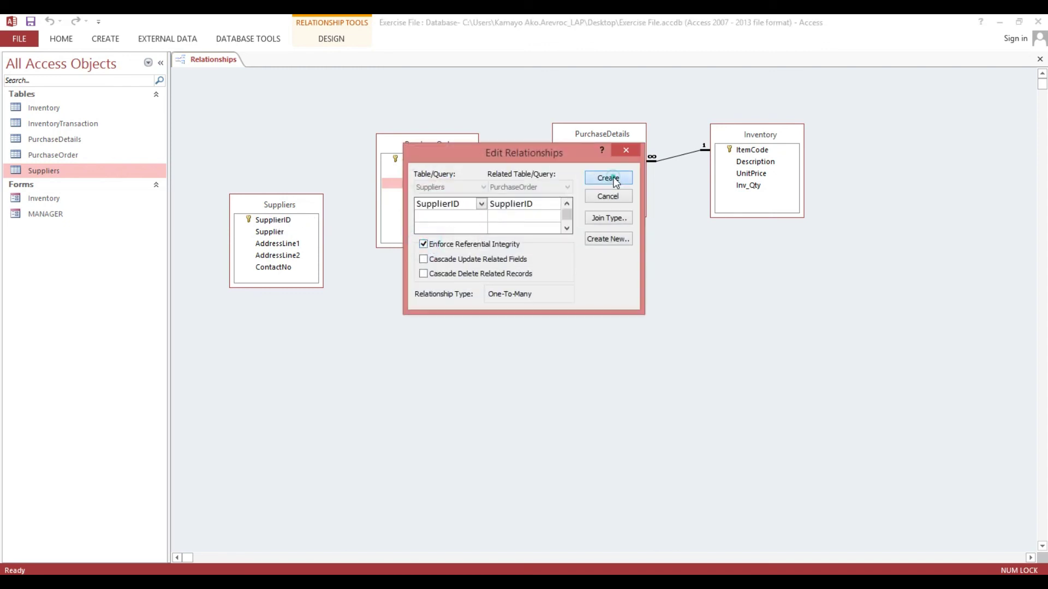
# Step: Tidy the layout by repositioning the PurchaseOrder, PurchaseDetails, Inventory and Suppliers boxes
pyautogui.moveTo(436, 144); pyautogui.dragTo(430, 106)
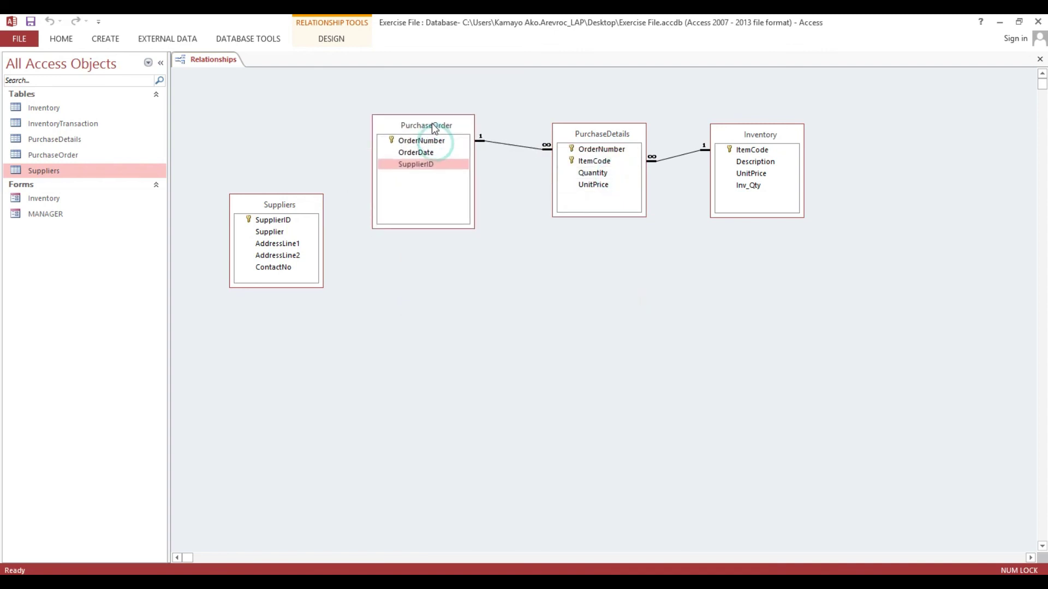
pyautogui.moveTo(603, 141); pyautogui.dragTo(597, 148)
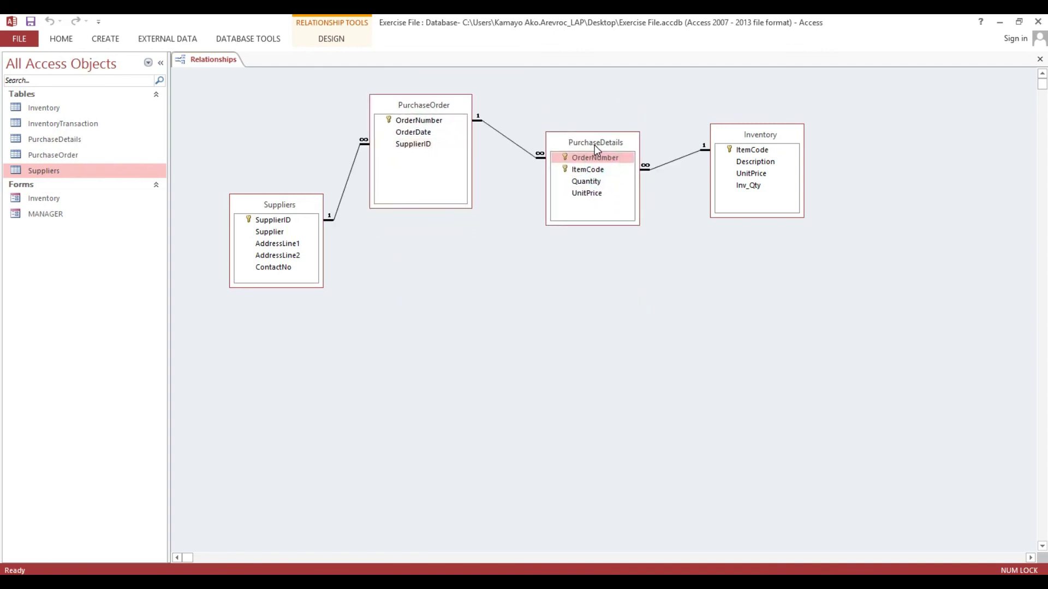
pyautogui.moveTo(742, 130); pyautogui.dragTo(731, 104)
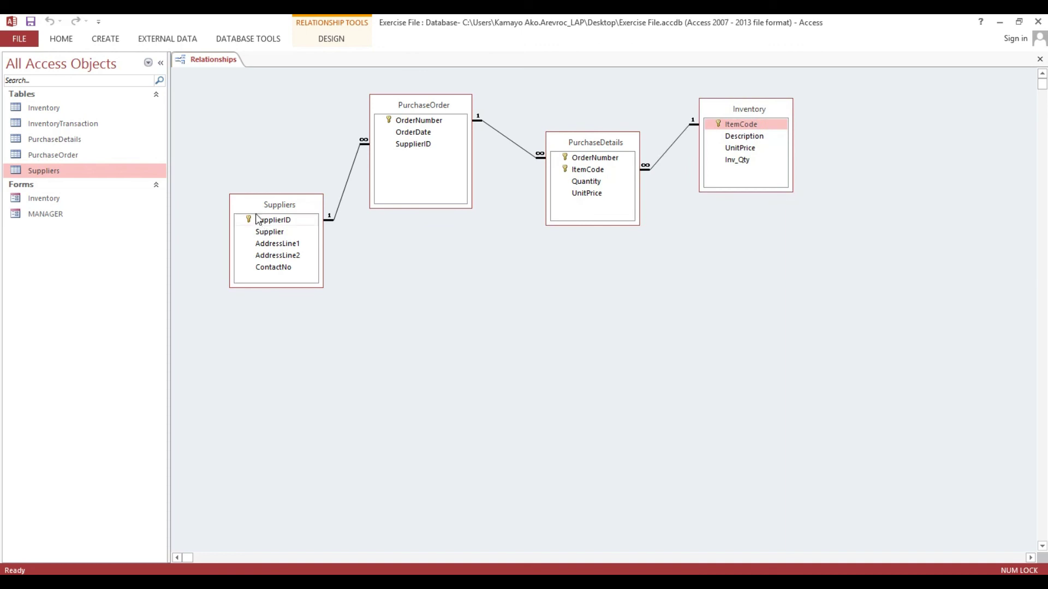
pyautogui.moveTo(273, 205); pyautogui.dragTo(274, 183)
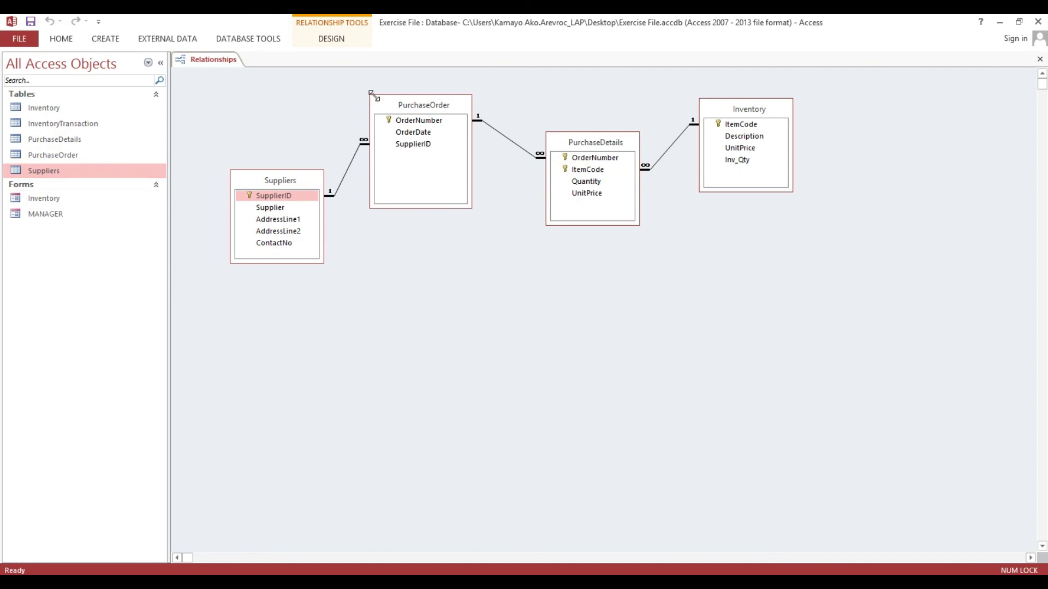
# Step: Close the Relationships window, saving the layout changes
pyautogui.click(1040, 60)
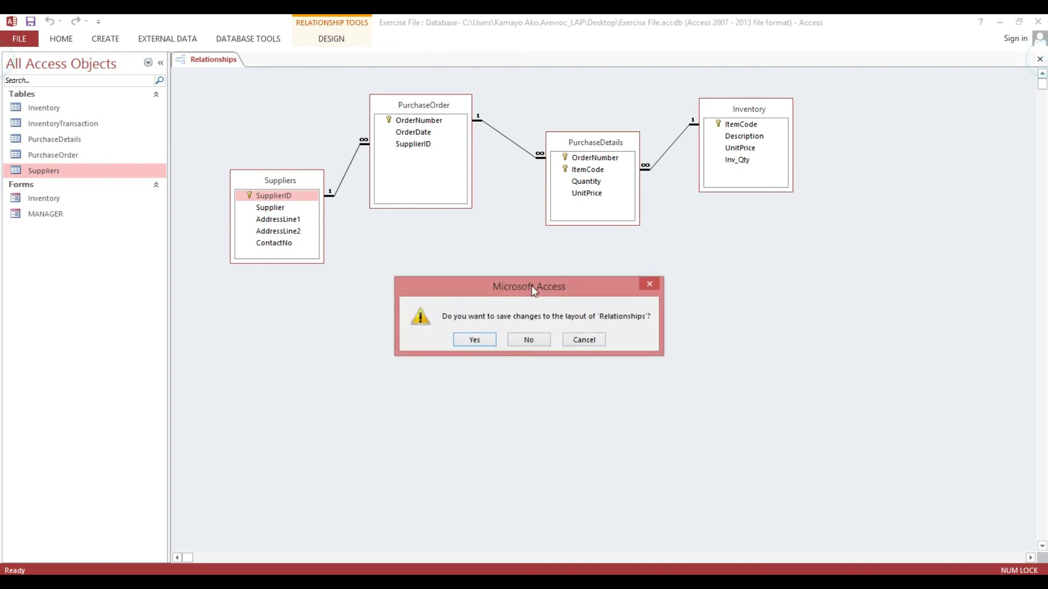
pyautogui.click(474, 342)
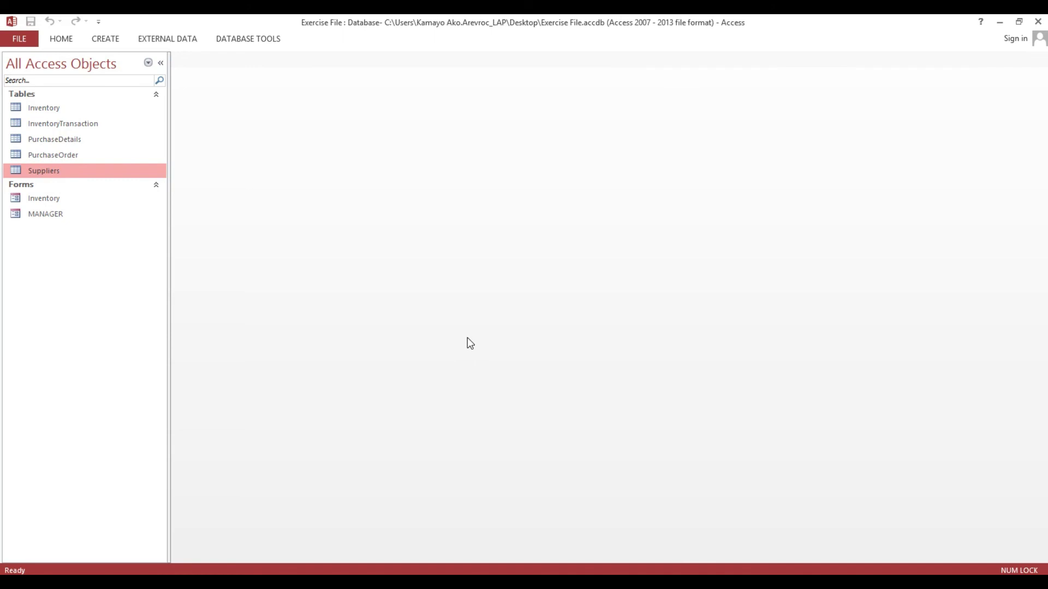
# Step: Start a new query design containing the PurchaseDetails and Inventory tables
pyautogui.click(107, 42)
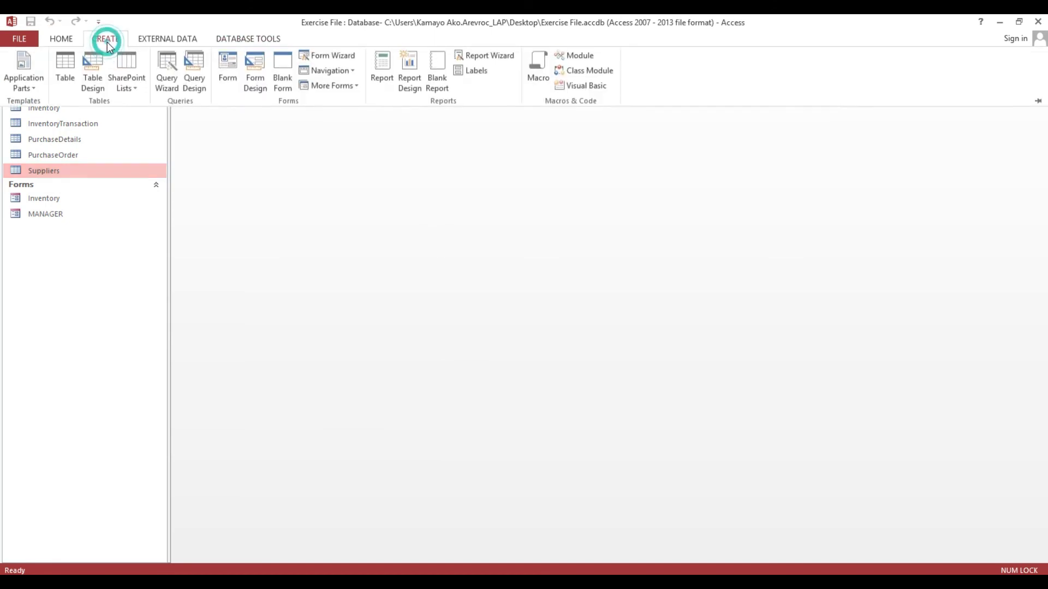
pyautogui.click(195, 82)
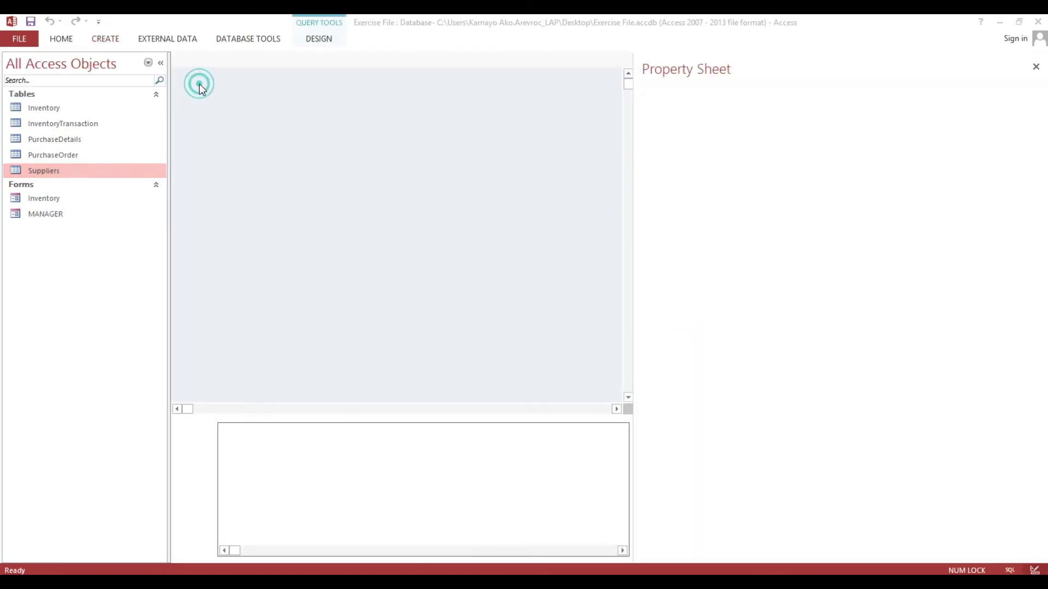
pyautogui.moveTo(486, 379); pyautogui.dragTo(418, 183)
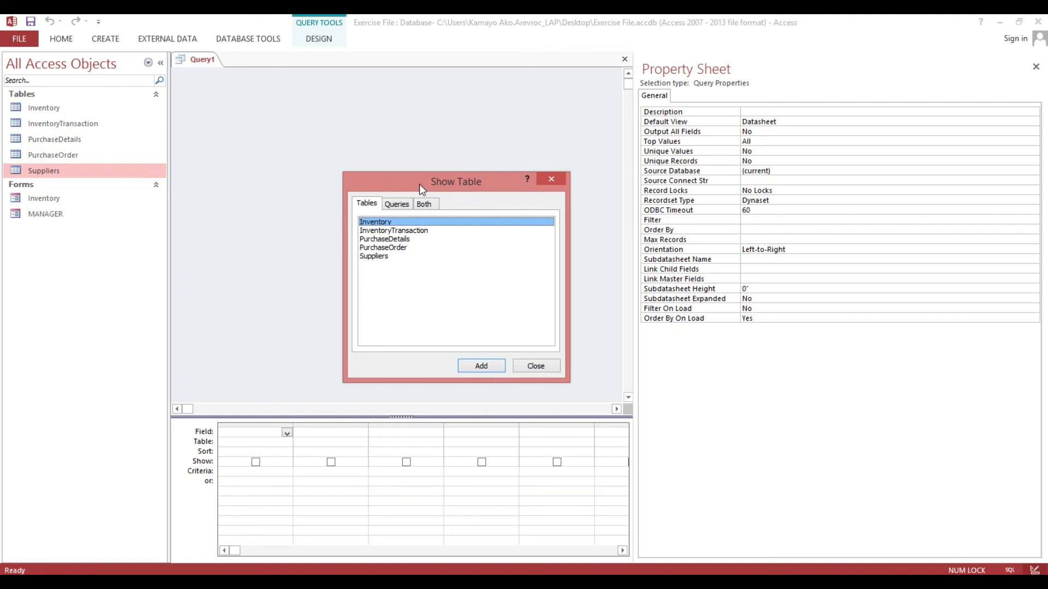
pyautogui.moveTo(419, 184); pyautogui.dragTo(447, 171)
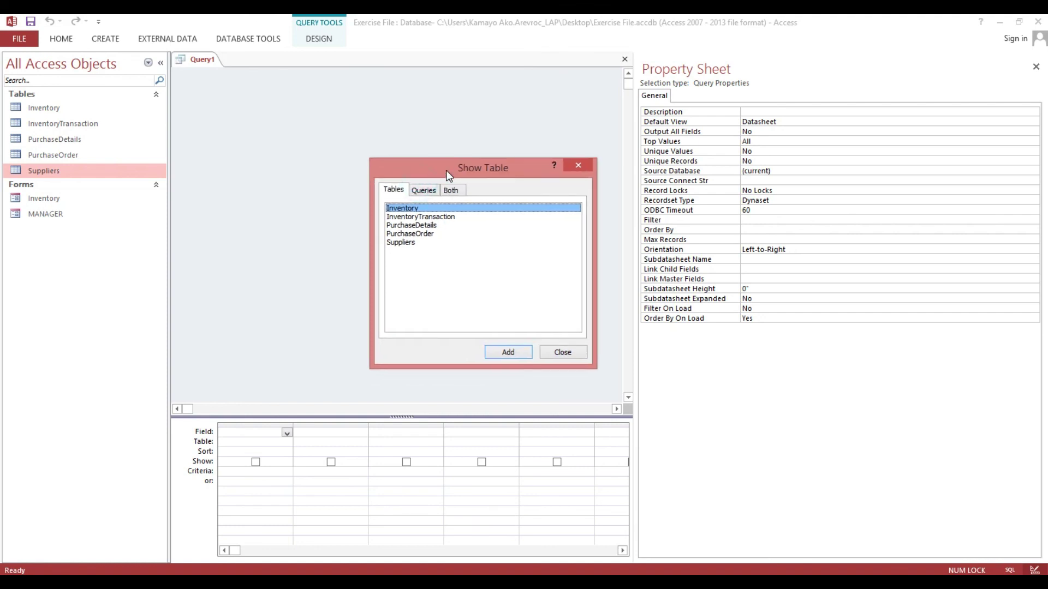
pyautogui.doubleClick(425, 226)
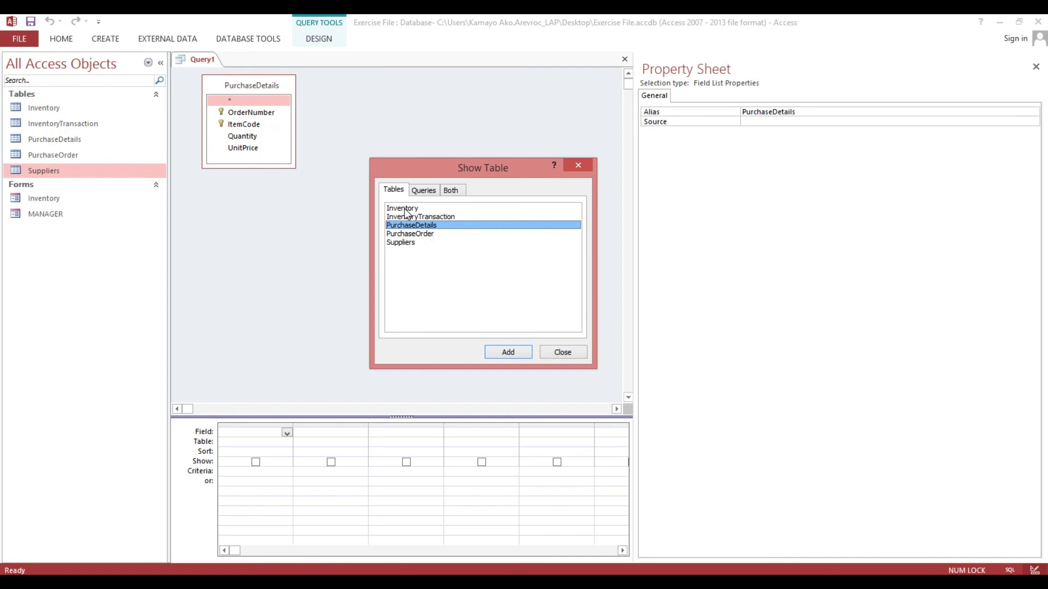
pyautogui.doubleClick(404, 210)
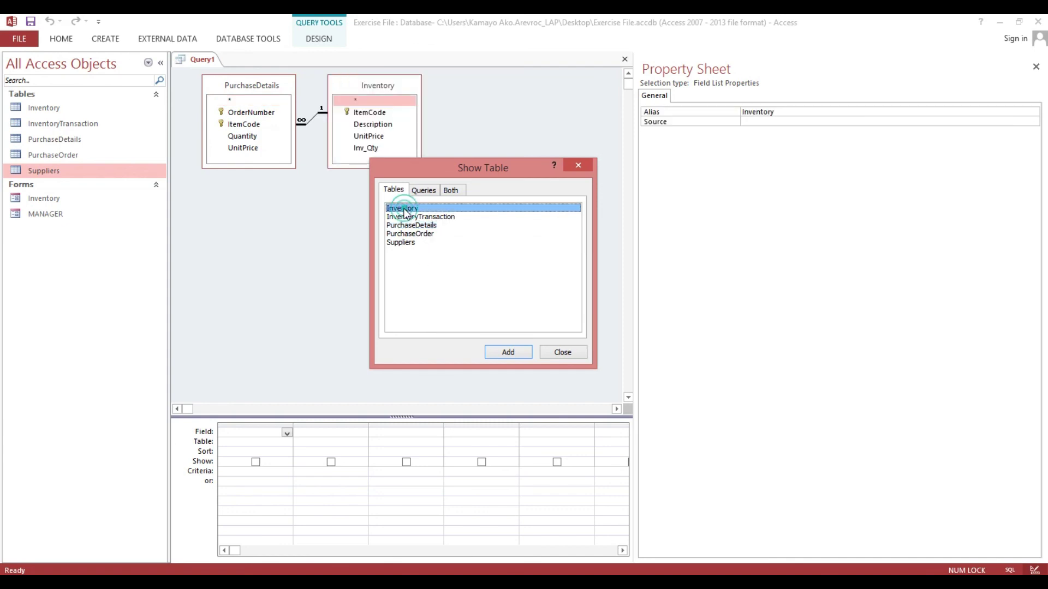
pyautogui.click(562, 353)
# Step: Reposition both field lists and narrow the Property Sheet to widen the design area
pyautogui.moveTo(383, 86); pyautogui.dragTo(485, 95)
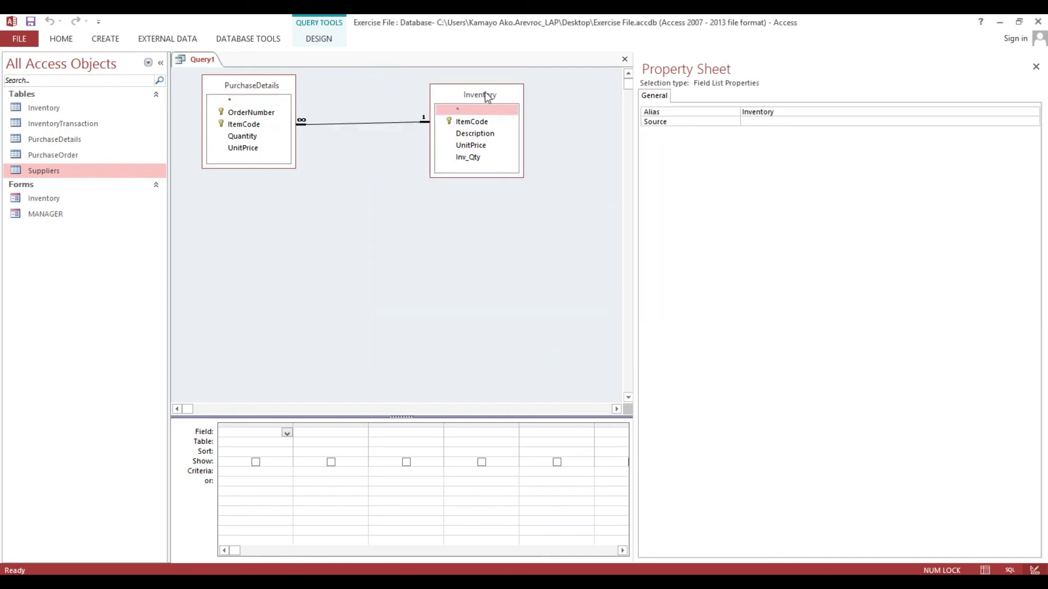
pyautogui.moveTo(237, 86); pyautogui.dragTo(293, 111)
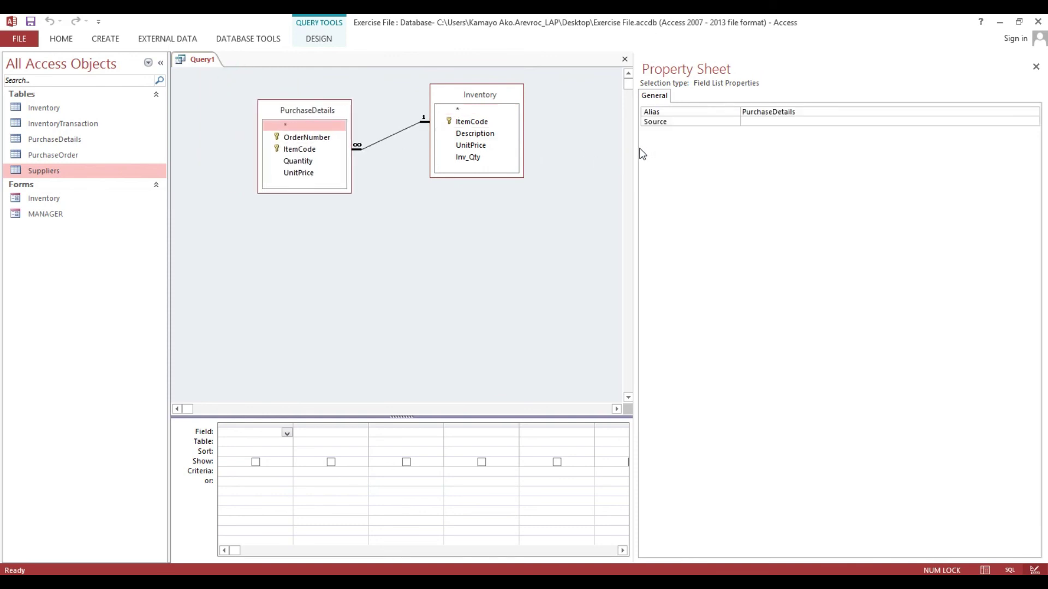
pyautogui.moveTo(638, 148); pyautogui.dragTo(933, 163)
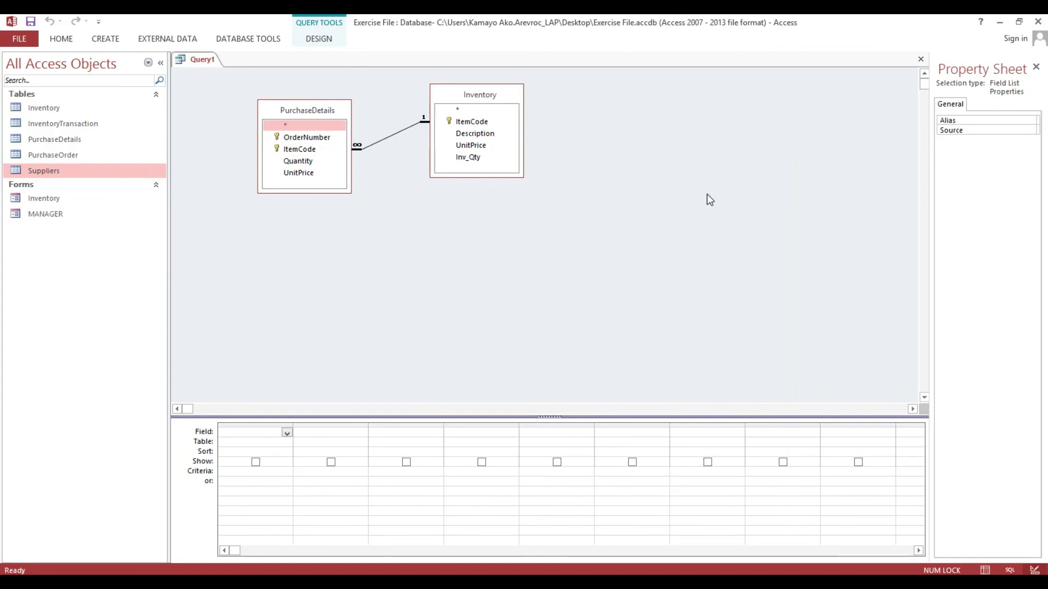